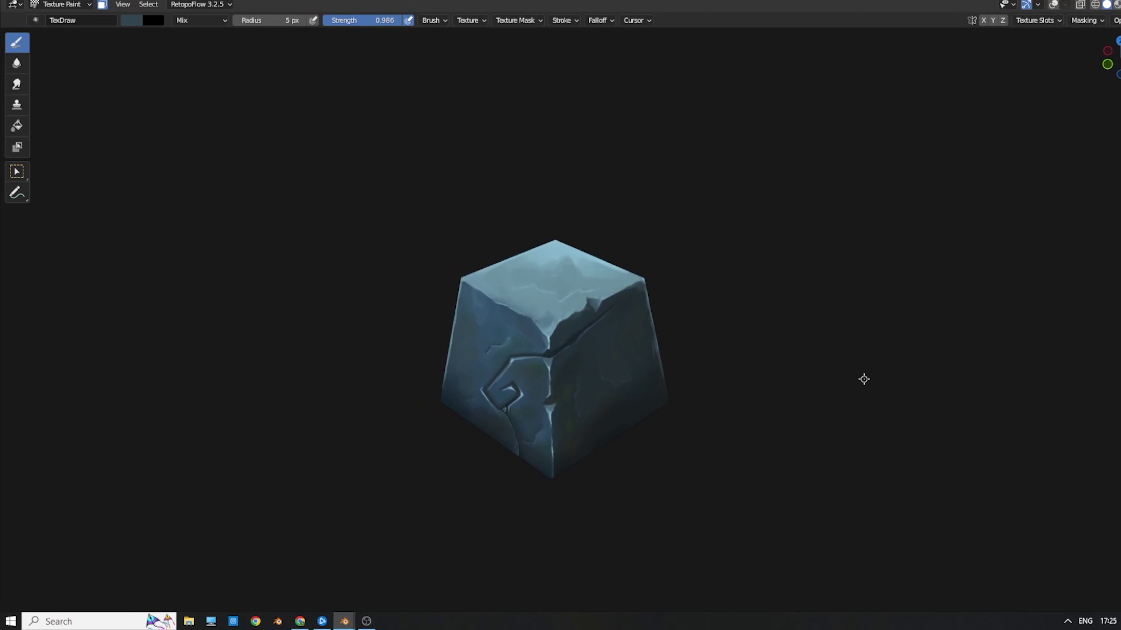
Step: Orbit around the finished hand-painted blue stone cube to preview the result
mouse_move(815, 369)
middle_mouse_down()
mouse_move(1023, 351)
mouse_move(773, 374)
mouse_move(861, 373)
mouse_move(861, 388)
mouse_move(871, 338)
middle_mouse_up()
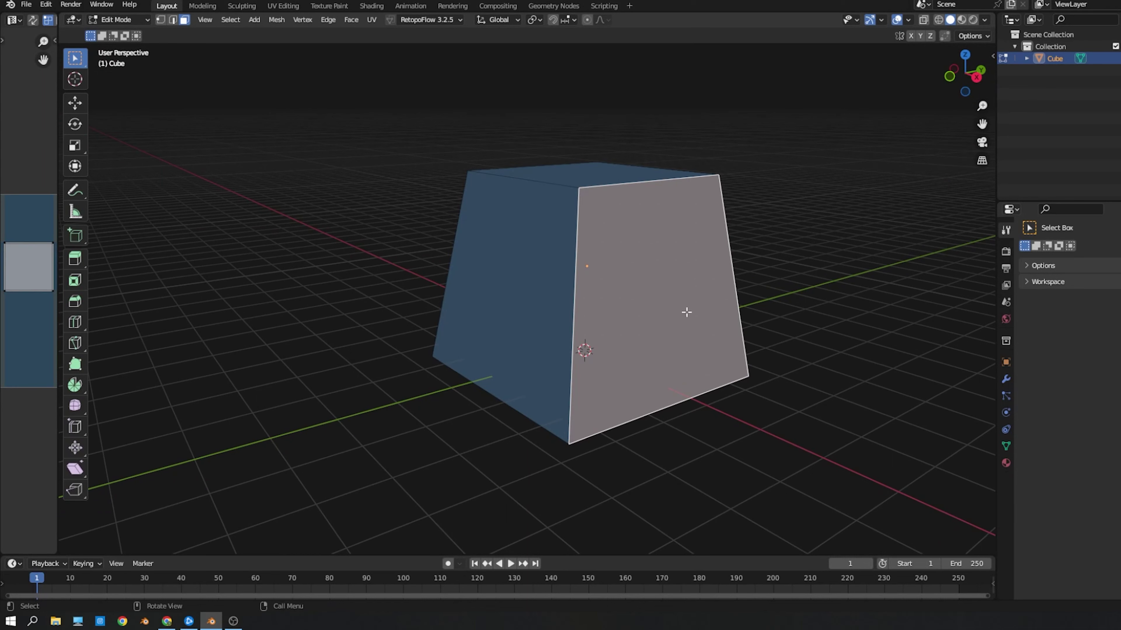
Step: Pick the dark blue base colour and enable face selection masking
scroll(1039, 505, "down", 3)
left_click(1028, 507)
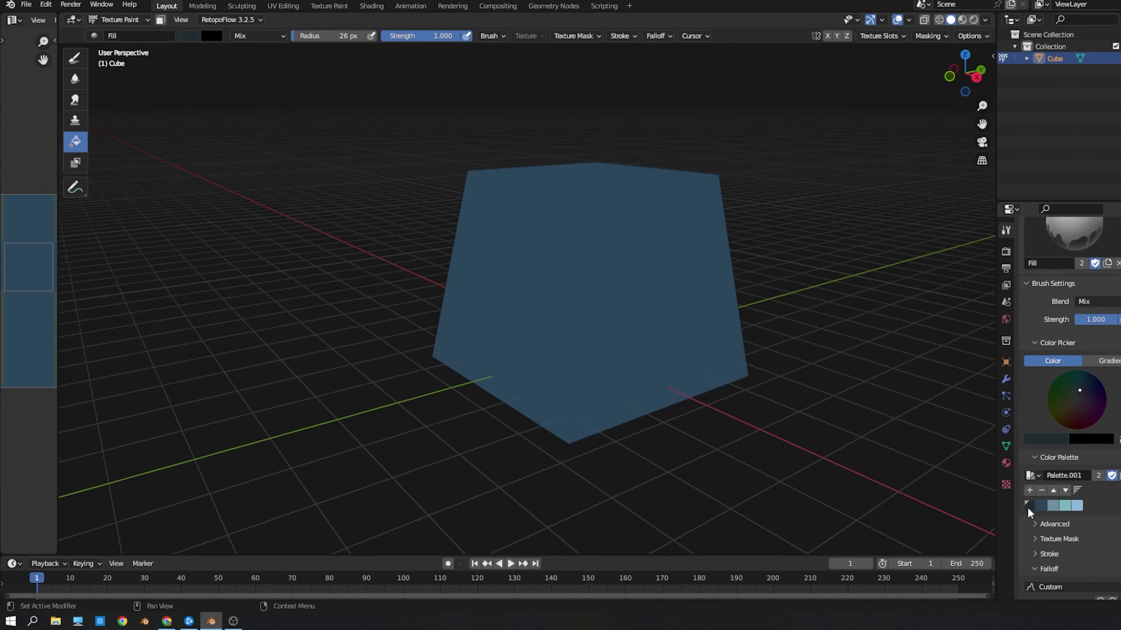
key("m")
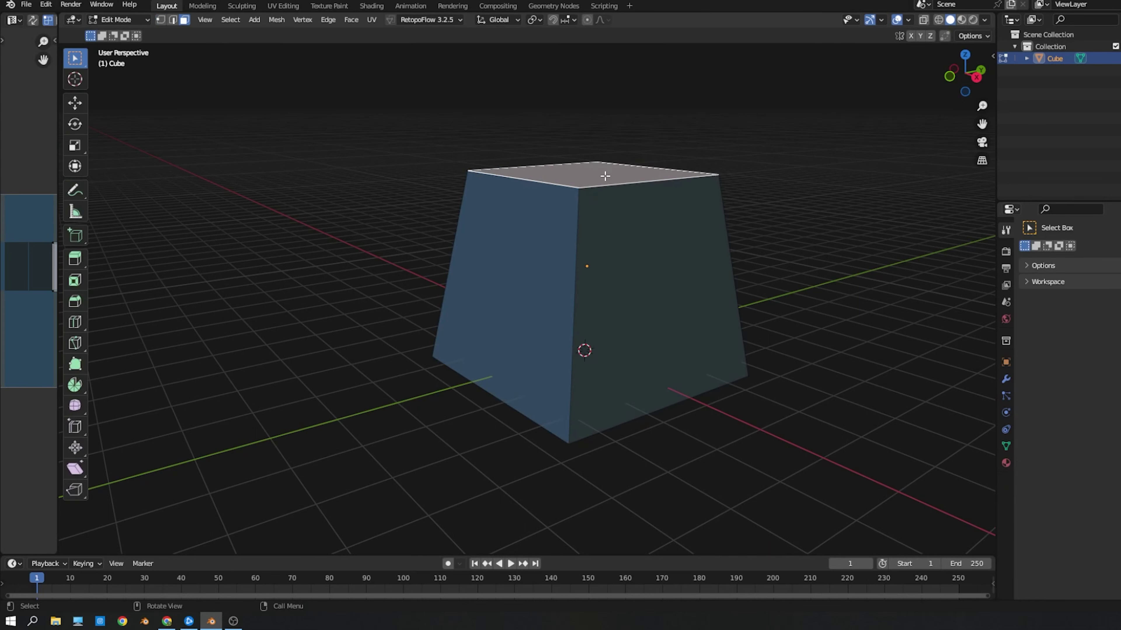
Step: Fill the cube's top face with the light teal palette colour
scroll(1064, 450, "down", 5)
left_click(1053, 481)
left_click(591, 176)
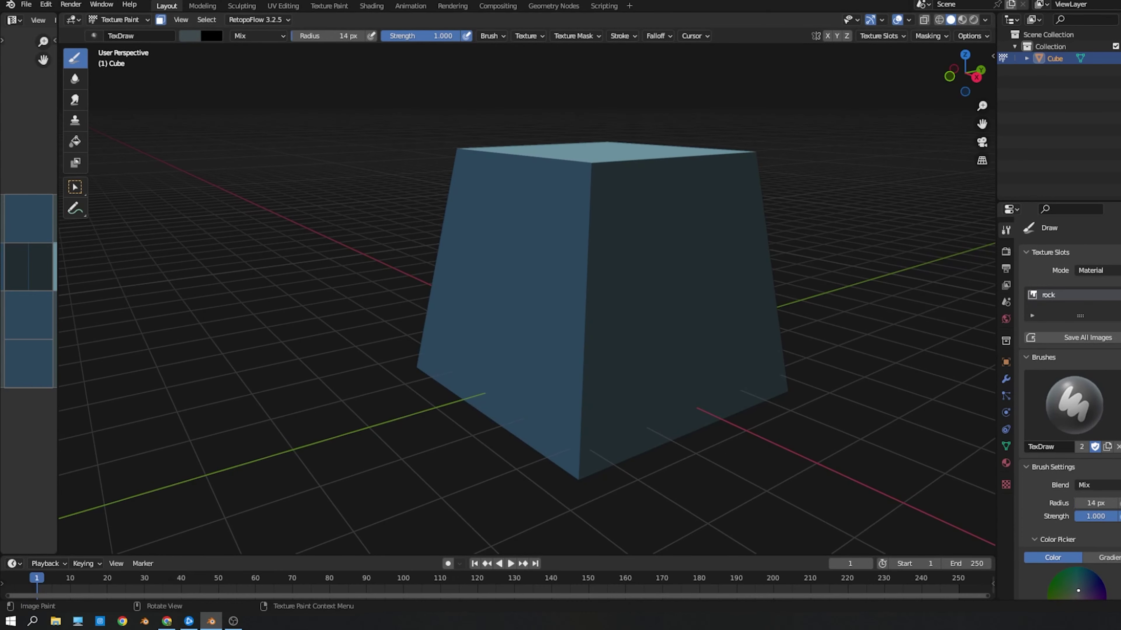
Step: Paint light highlights along the top-right and top-left edges and down the front edge
key("alt+Tab")
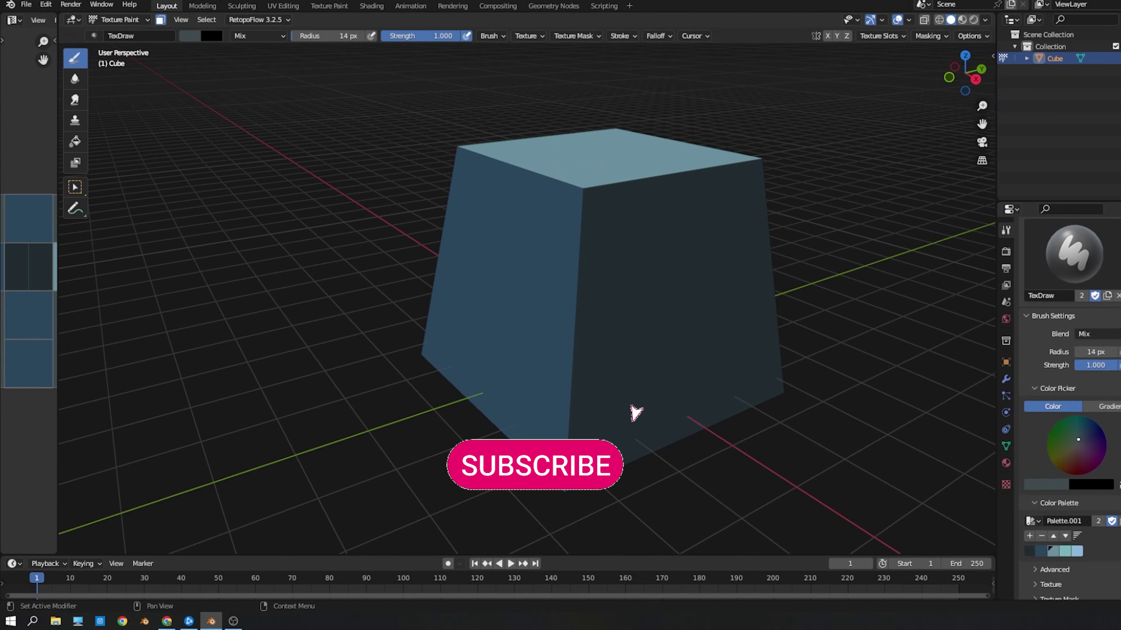
scroll(1072, 353, "down", 3)
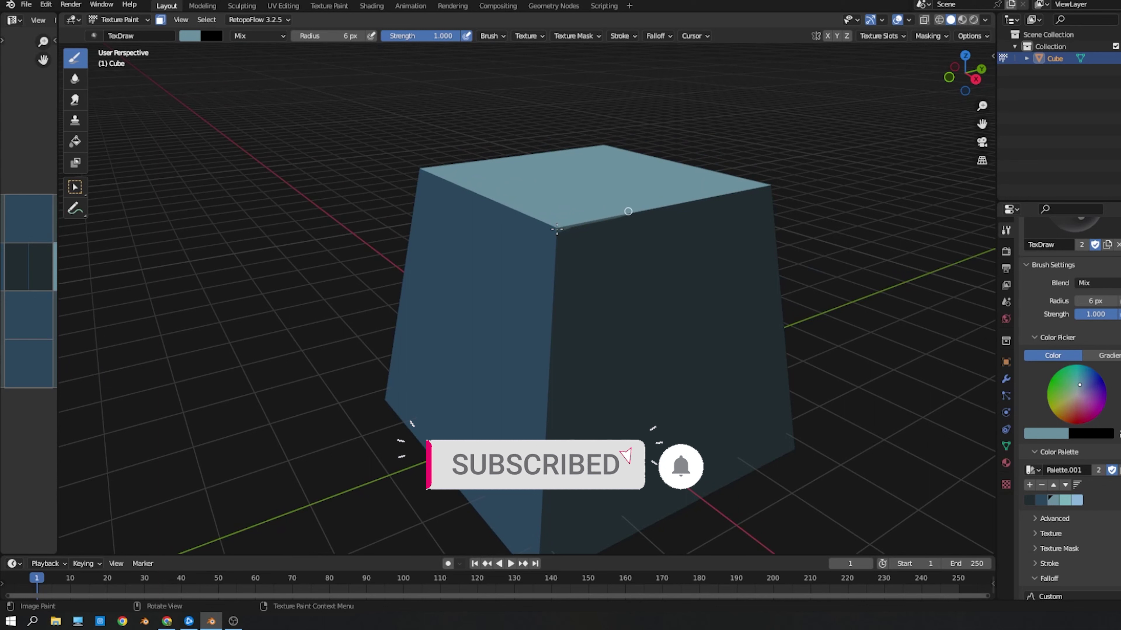
mouse_move(557, 229)
left_mouse_down()
mouse_move(656, 209)
mouse_move(560, 229)
left_mouse_up()
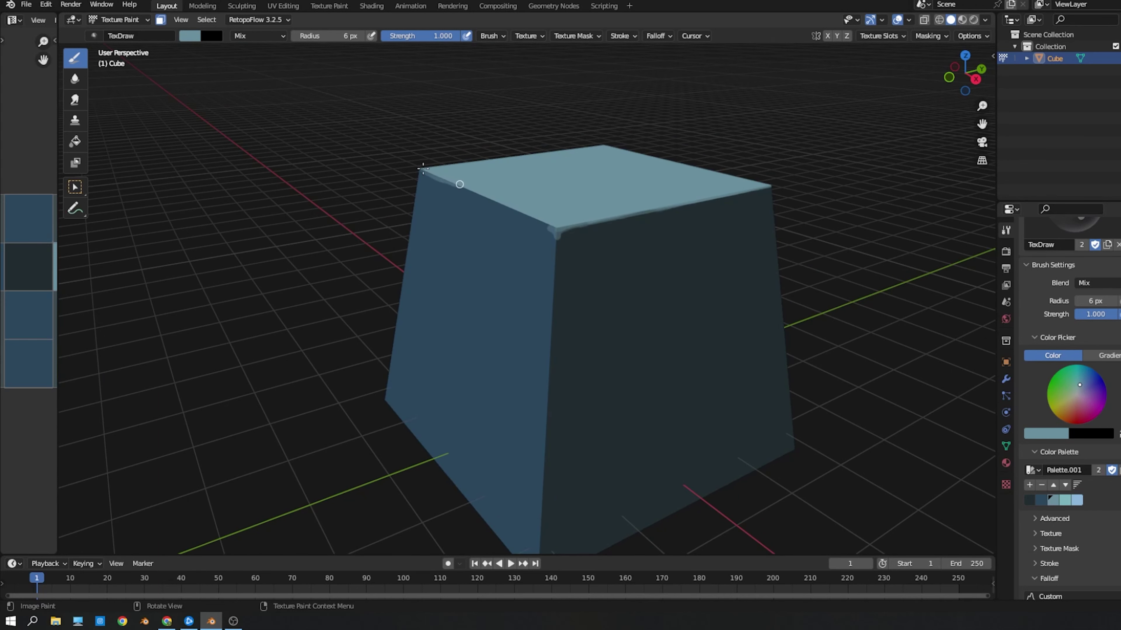
left_click_drag(478, 193, 411, 166)
middle_click_drag(529, 203, 613, 255)
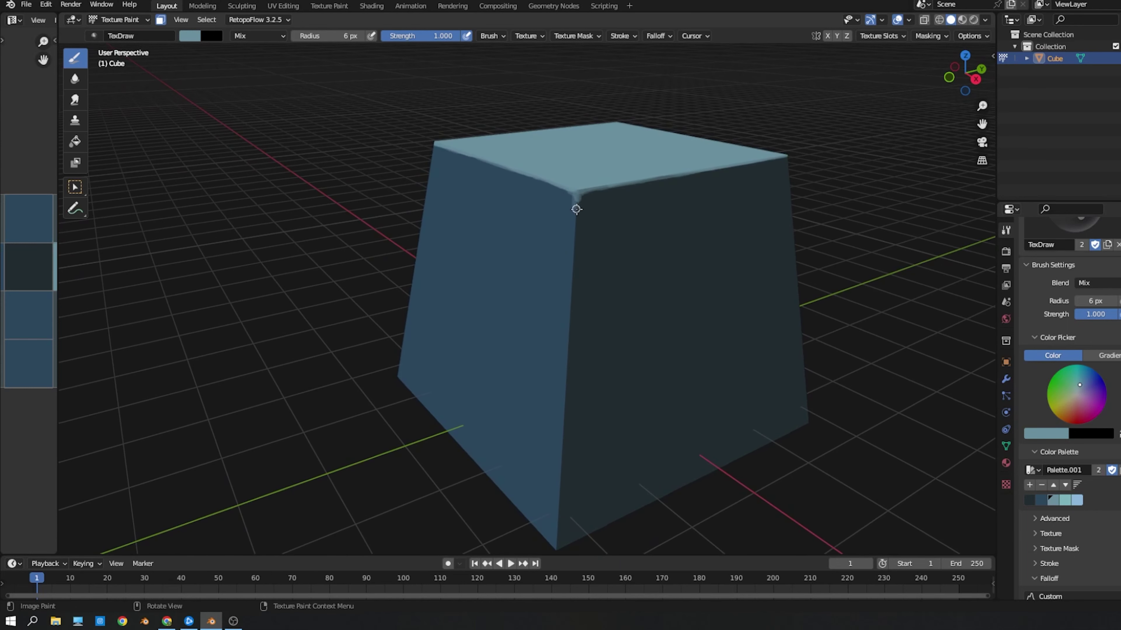
Step: Extend the highlight down the whole front edge and restroke the top-right edge in light blue
left_click_drag(576, 198, 583, 343)
middle_click_drag(583, 343, 576, 208)
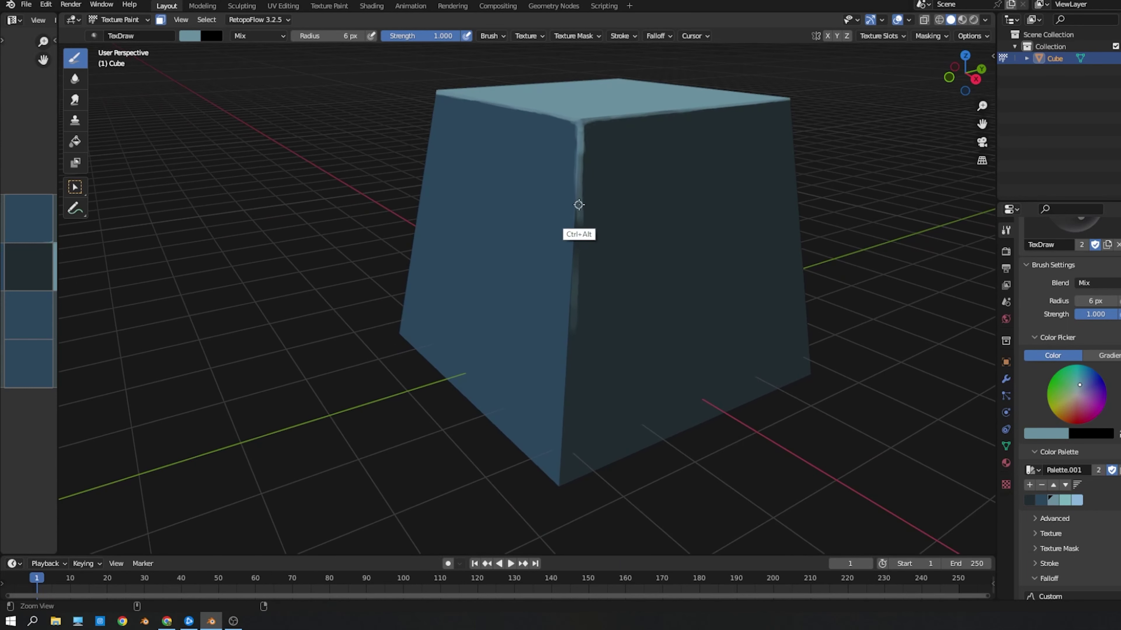
mouse_move(569, 150)
left_mouse_down()
mouse_move(562, 461)
mouse_move(581, 203)
left_mouse_up()
key("s")
middle_click_drag(581, 203, 553, 196)
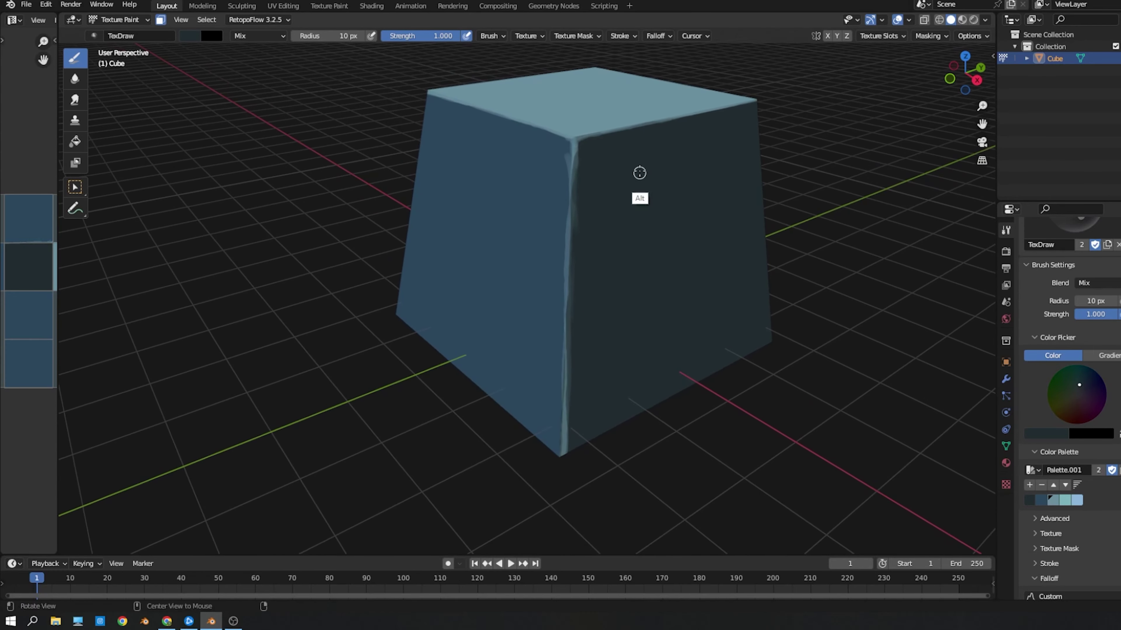
key("s")
mouse_move(654, 175)
left_mouse_down()
mouse_move(719, 158)
mouse_move(555, 206)
mouse_move(526, 309)
left_mouse_up()
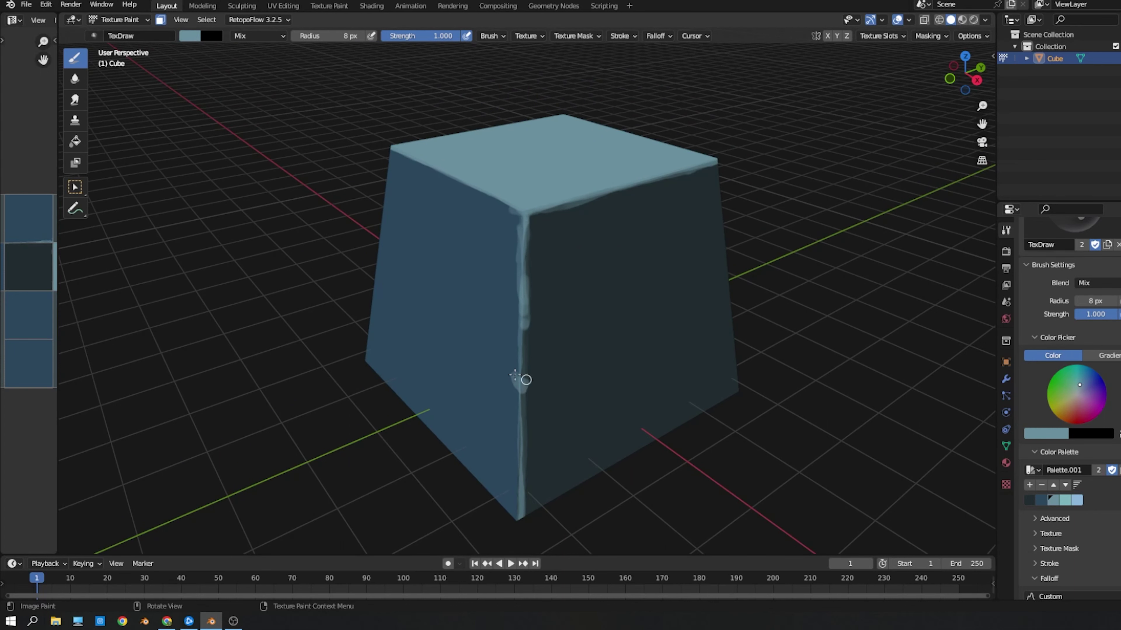
Step: Sample dark, light and mid blues from the cube and enlarge the brush to 14 px
middle_click_drag(518, 377, 550, 358)
scroll(550, 358, "up", 2)
key("s")
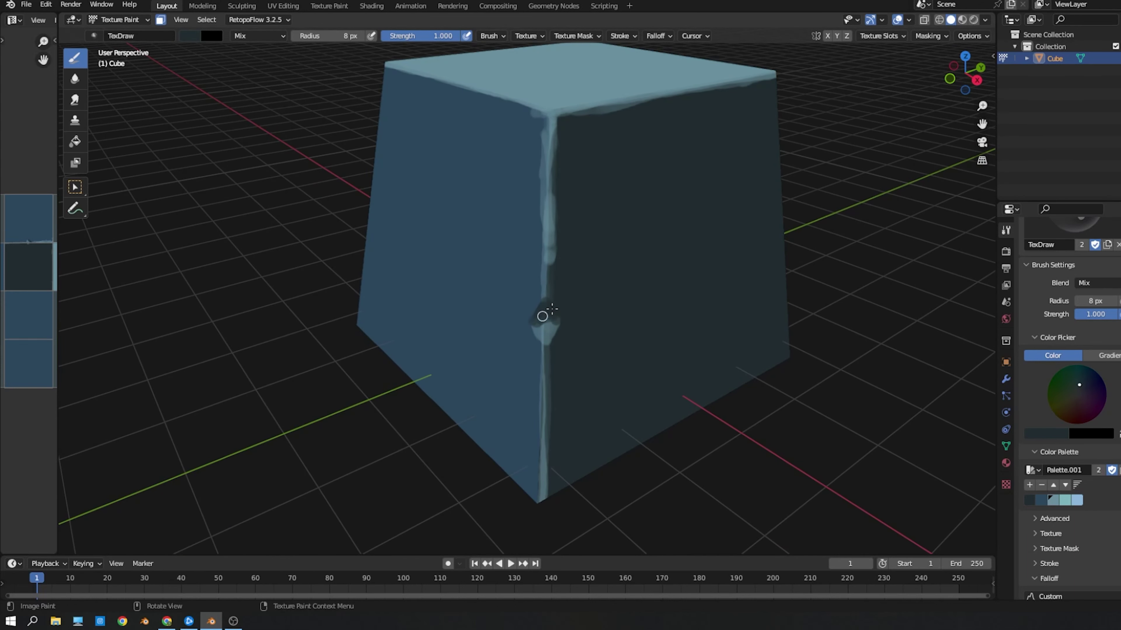
left_click(541, 335)
key("s")
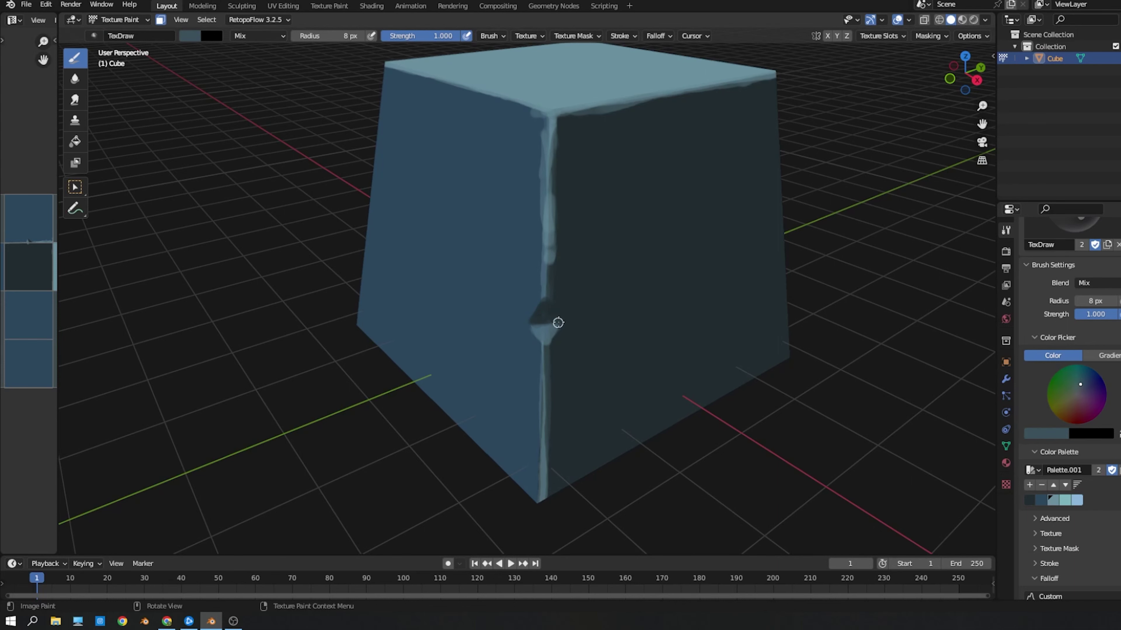
middle_click_drag(555, 320, 565, 285)
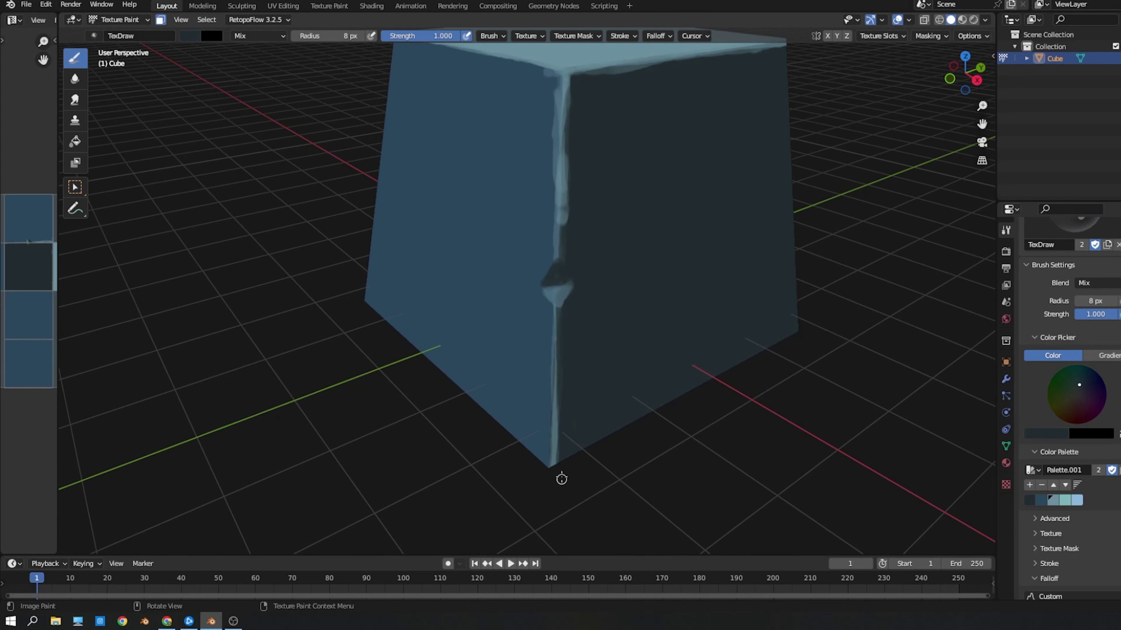
left_click(552, 455)
key("f")
left_click(587, 296)
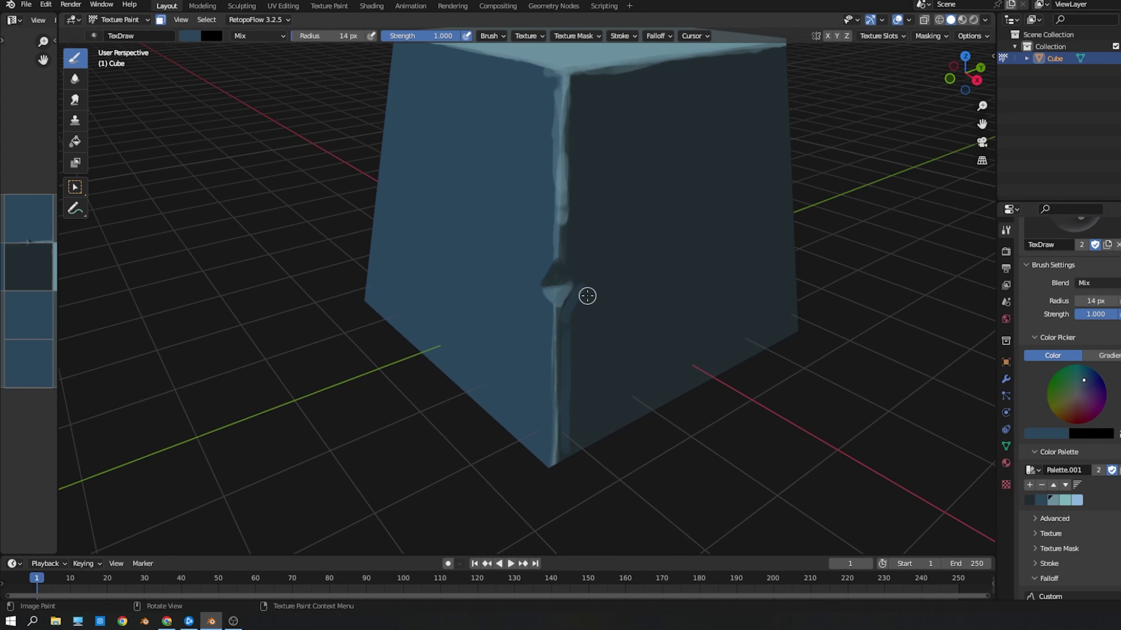
key("f")
left_click(590, 283)
Step: Paint a light patch at the top corner and darken the light fringe on the top-right edge
middle_click_drag(591, 283, 557, 300)
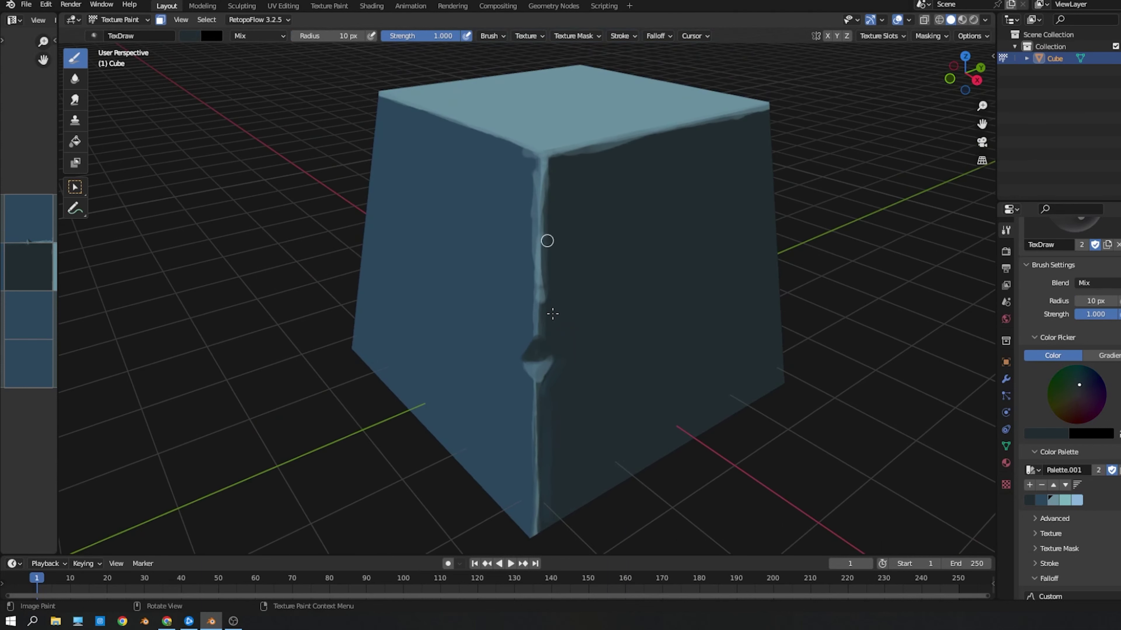
middle_click_drag(555, 168, 558, 192)
key("s")
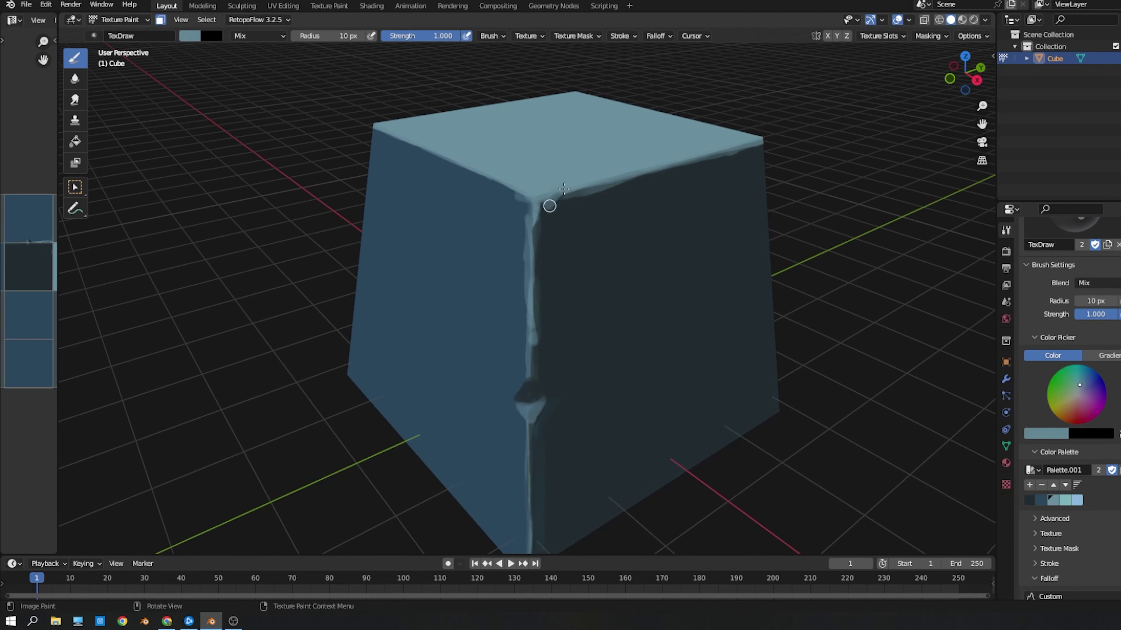
left_click_drag(549, 206, 532, 214)
key("s")
key("s")
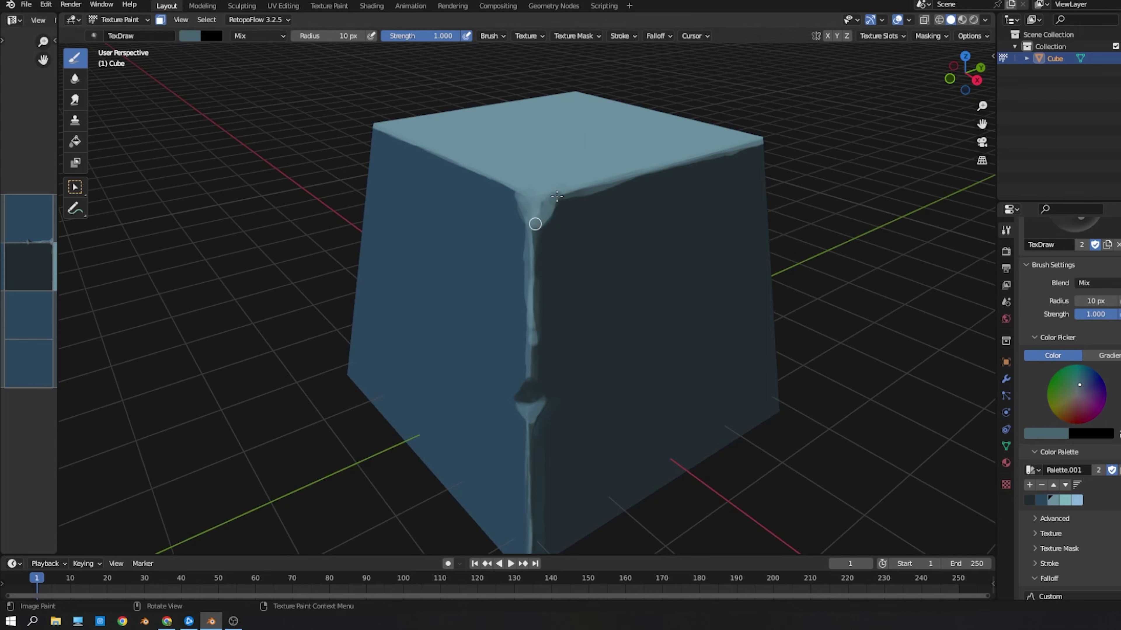
key("s")
left_click_drag(537, 203, 698, 167)
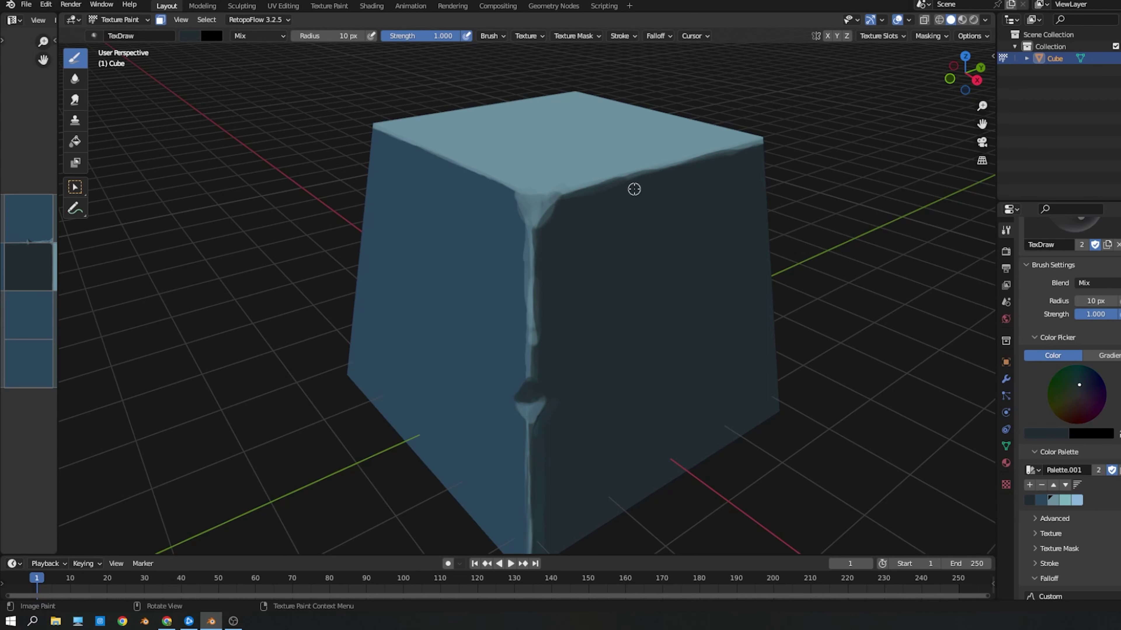
key("s")
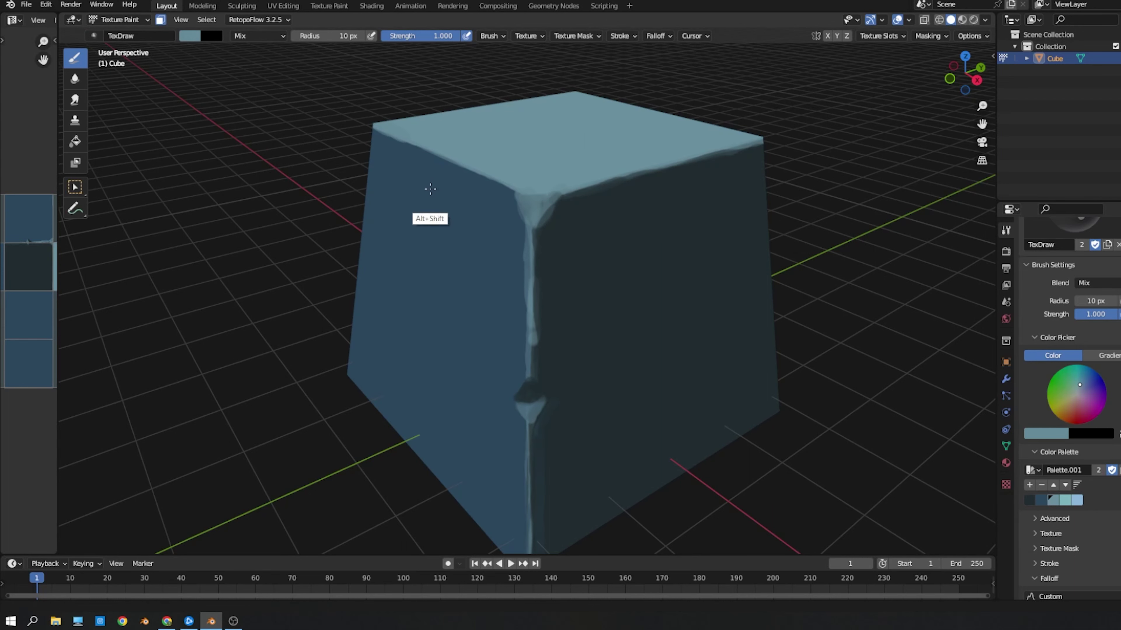
Step: Dab soft dark teal shading onto the right face with a 25 px brush
middle_click_drag(389, 100, 395, 106)
middle_click_drag(634, 224, 746, 208)
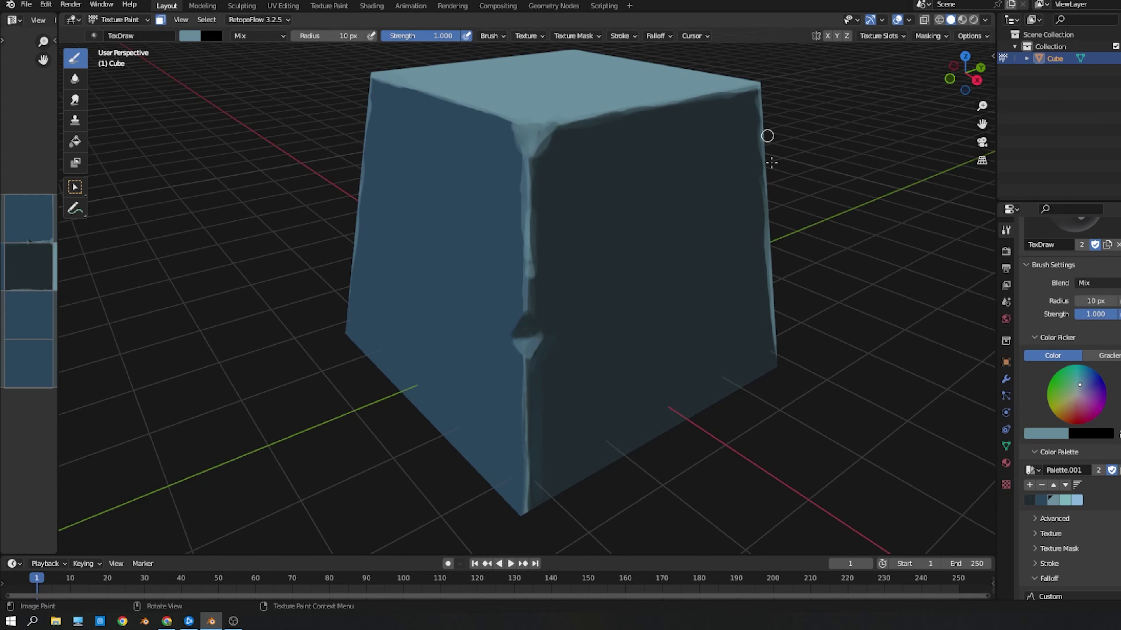
key("s")
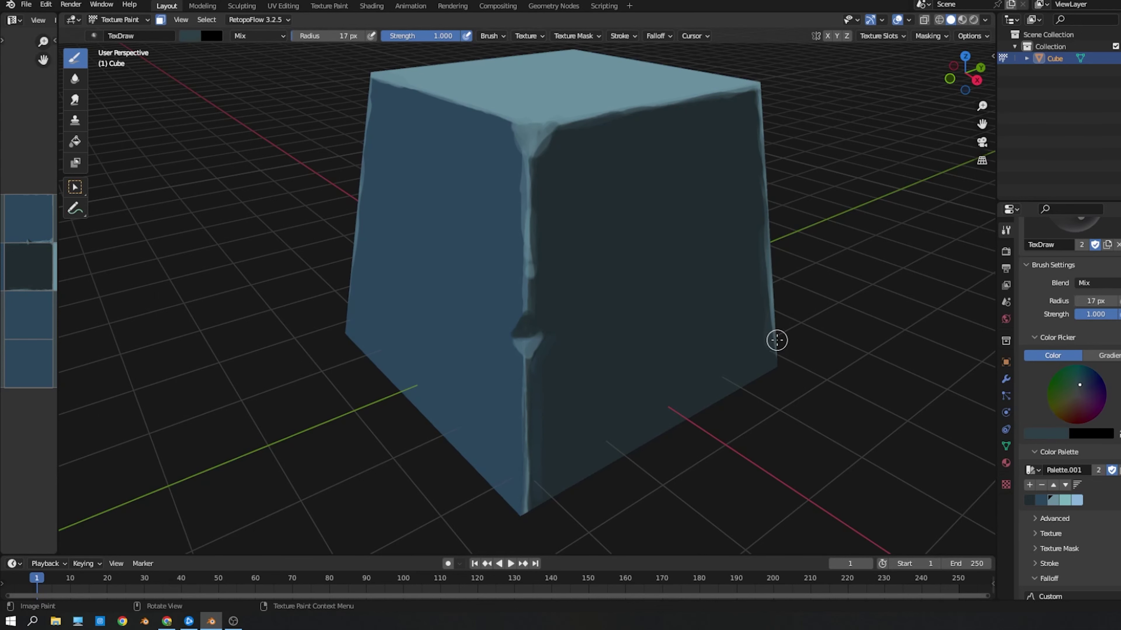
key("f")
left_click(721, 384)
key("f")
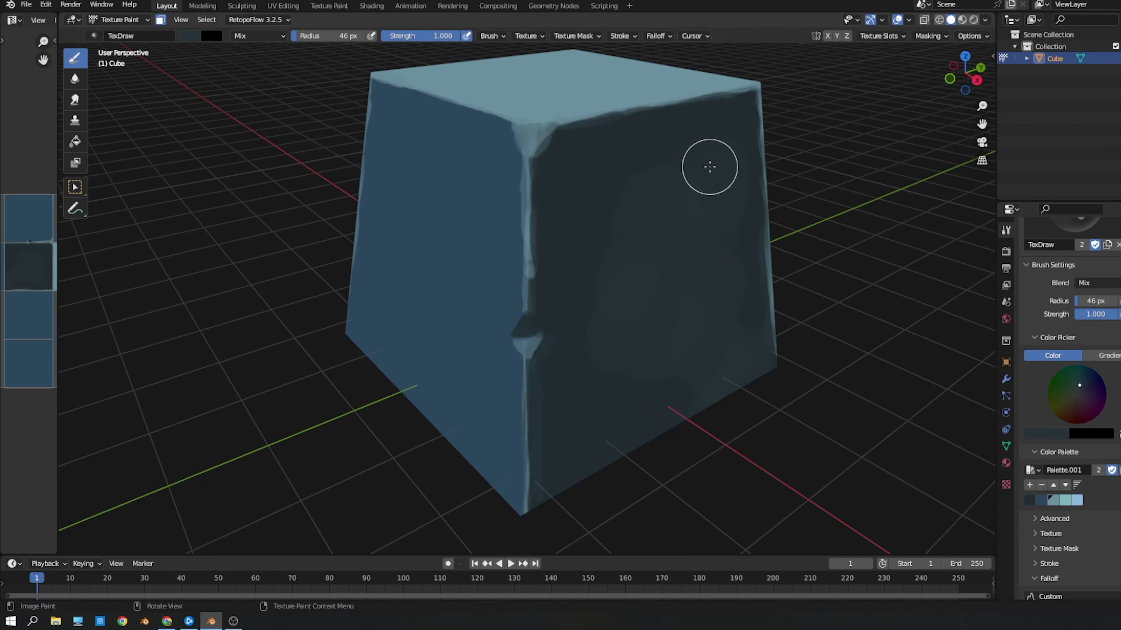
left_click(708, 134)
middle_click_drag(708, 135, 715, 143)
Step: Paint a darker band along the top-right edge with a 10 px brush
key("f")
left_click(715, 143)
key("s")
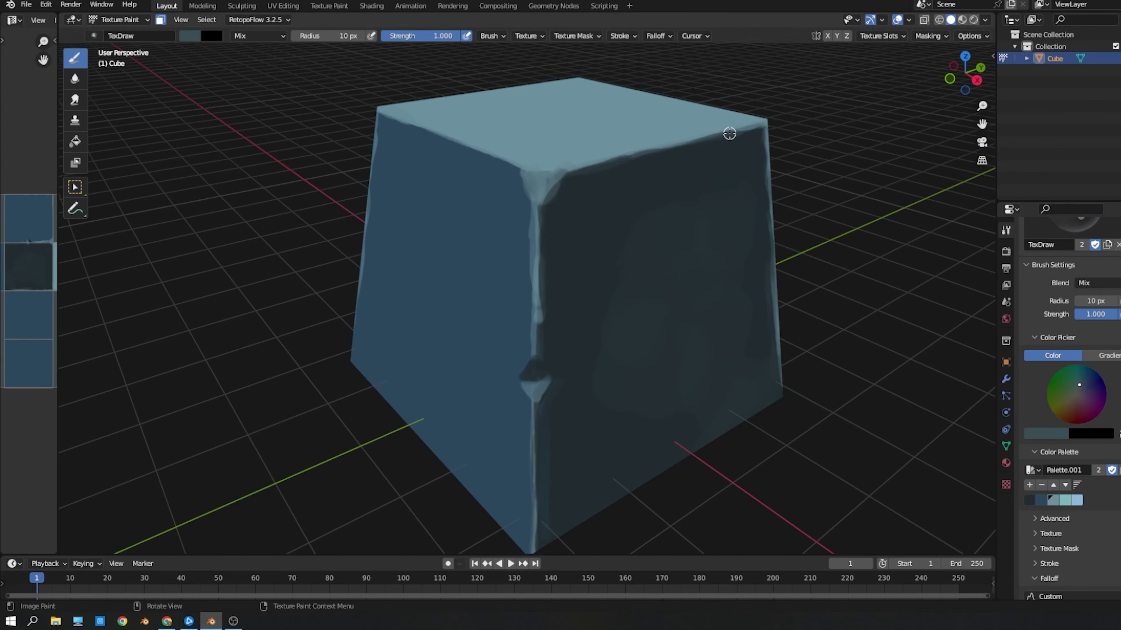
left_click_drag(582, 170, 758, 132)
key("s")
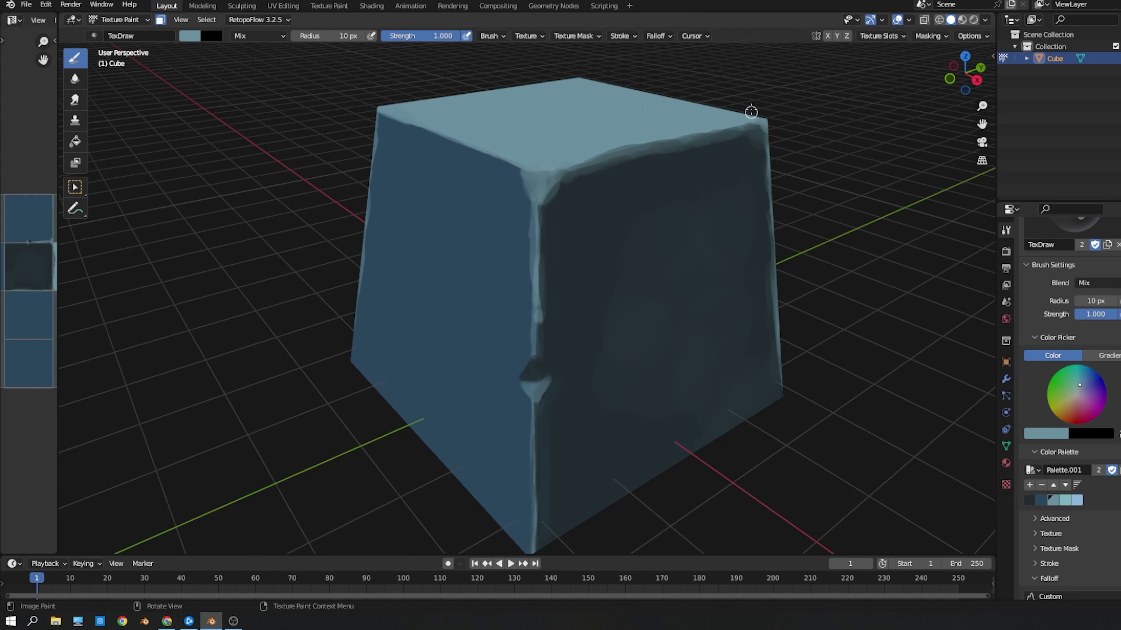
key("s")
key("s")
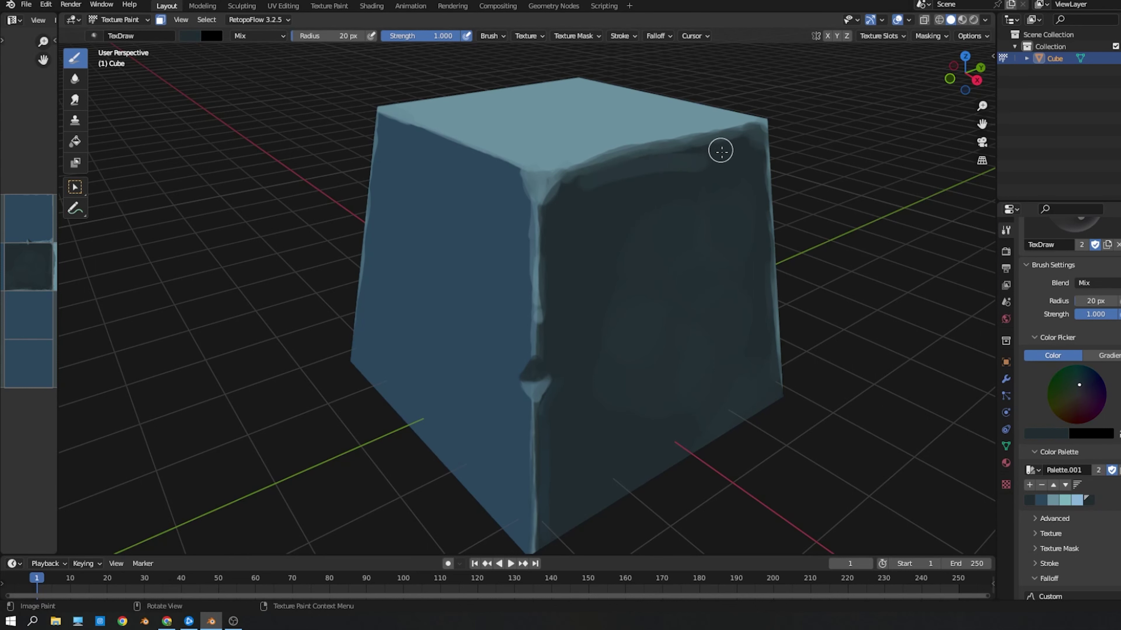
Step: Sample darker and lighter teals, enlarge the brush, and choose a palette colour
key("f")
left_click(690, 158)
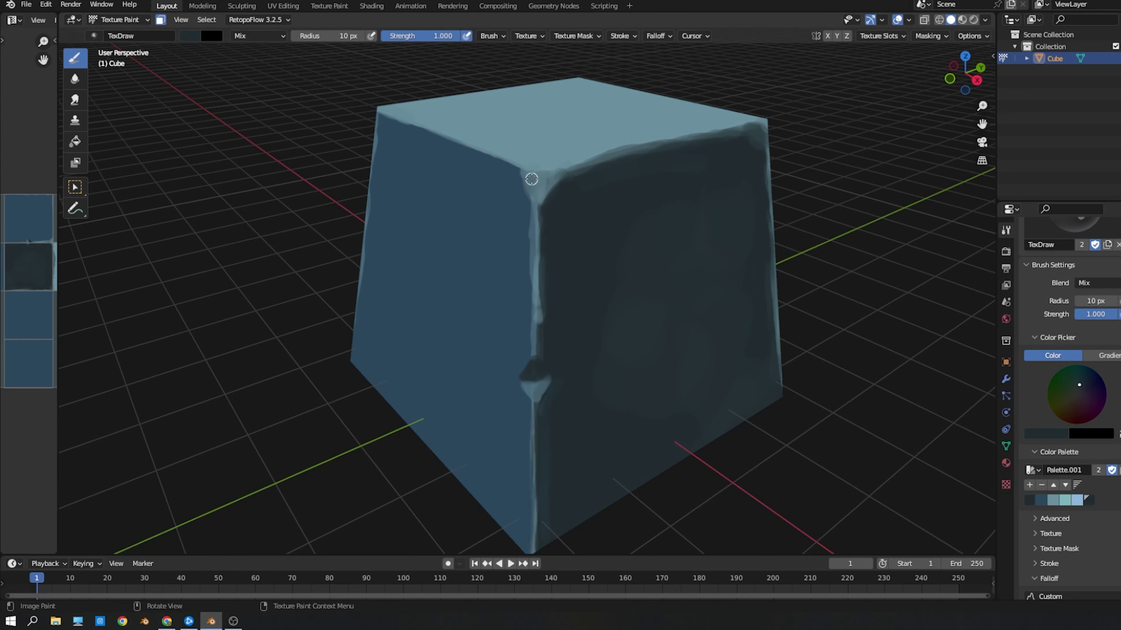
key("s")
middle_click_drag(540, 160, 543, 126, "shift")
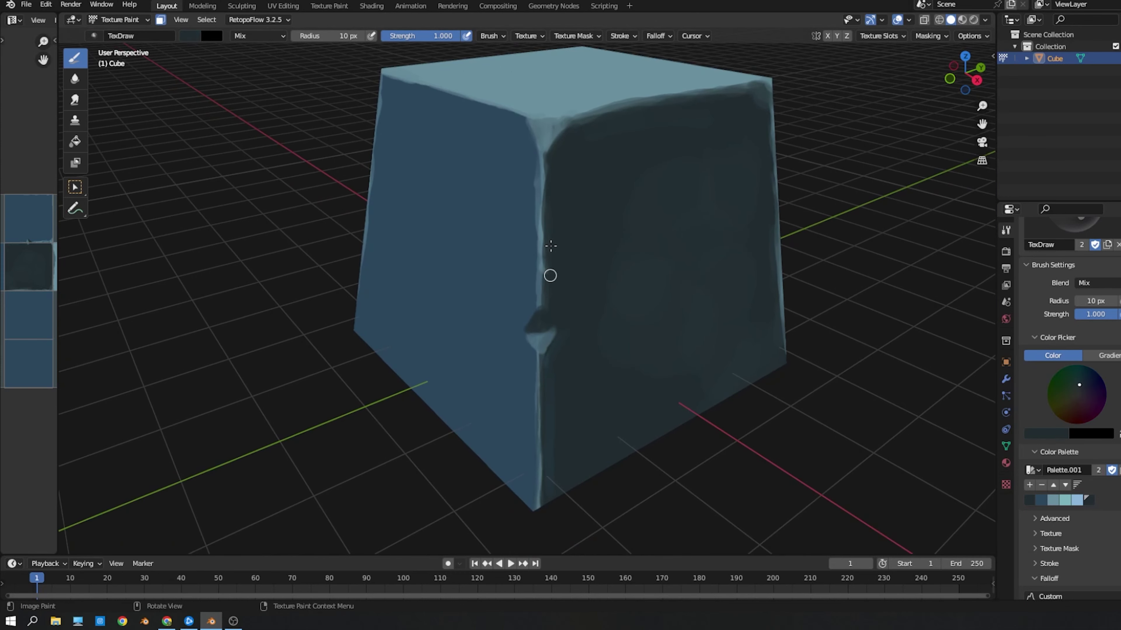
scroll(530, 277, "down", 1)
key("f")
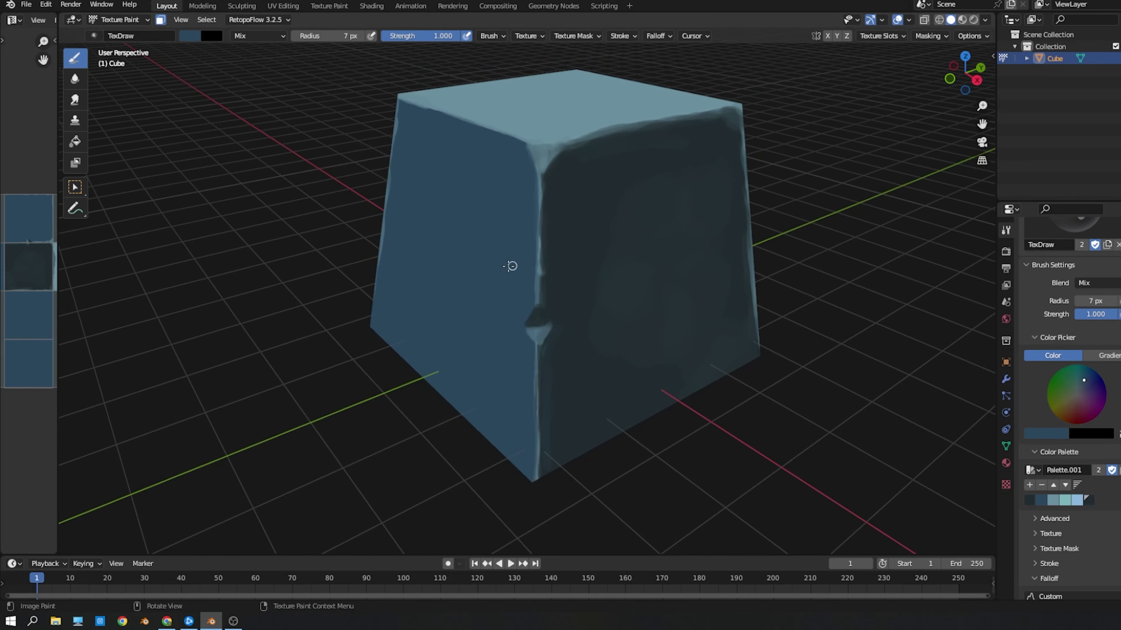
left_click(525, 270)
Step: Paint lighter blue onto the left face and along the top-left edge
left_click(1053, 500)
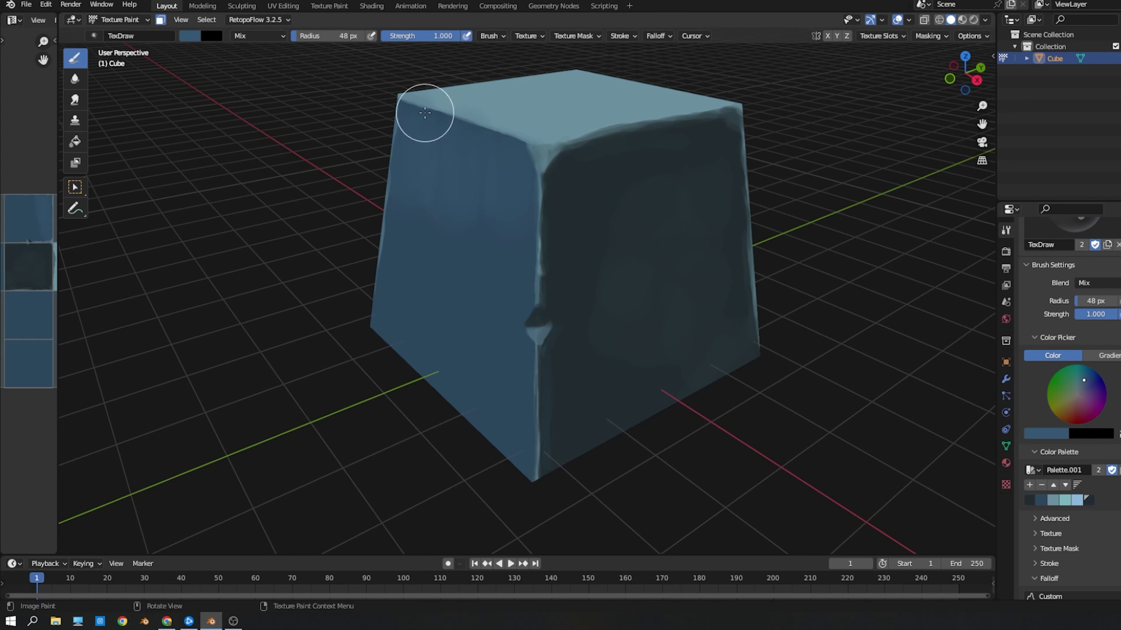
left_click_drag(512, 143, 495, 178)
left_click_drag(401, 142, 425, 125)
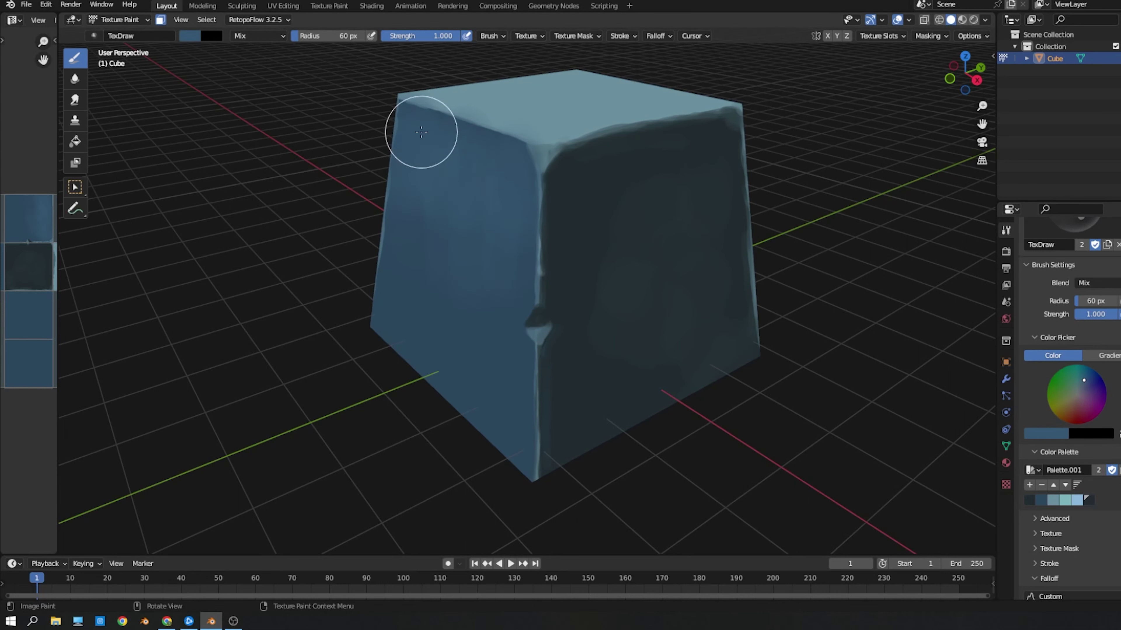
middle_click_drag(589, 281, 558, 326, "ctrl")
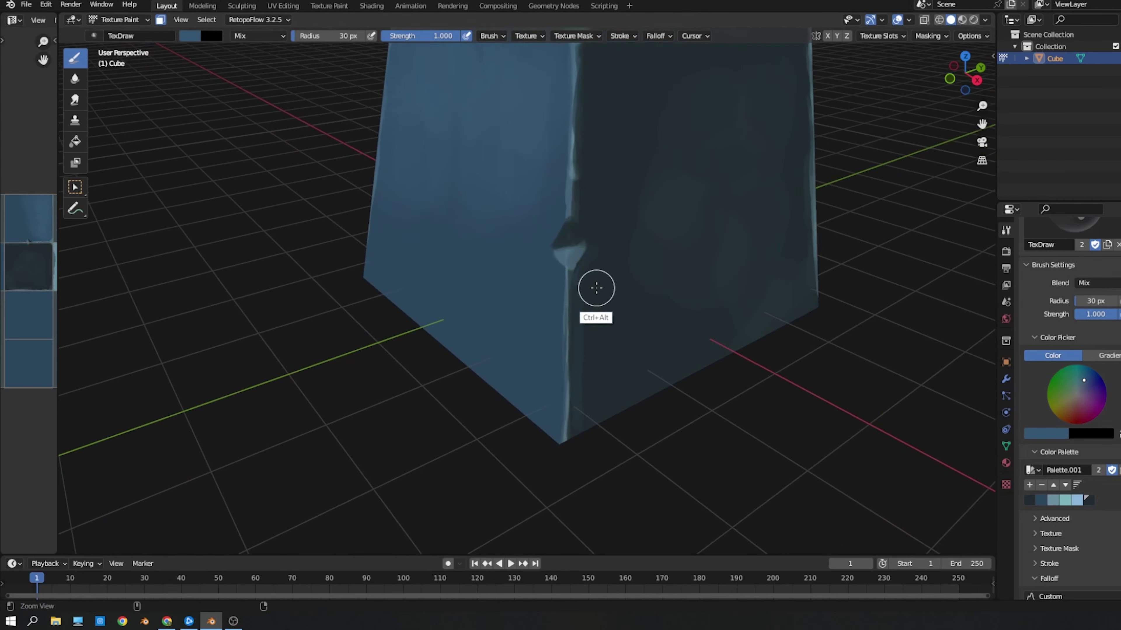
Step: Paint a thin 4 px highlight along the front vertical edge
key("s")
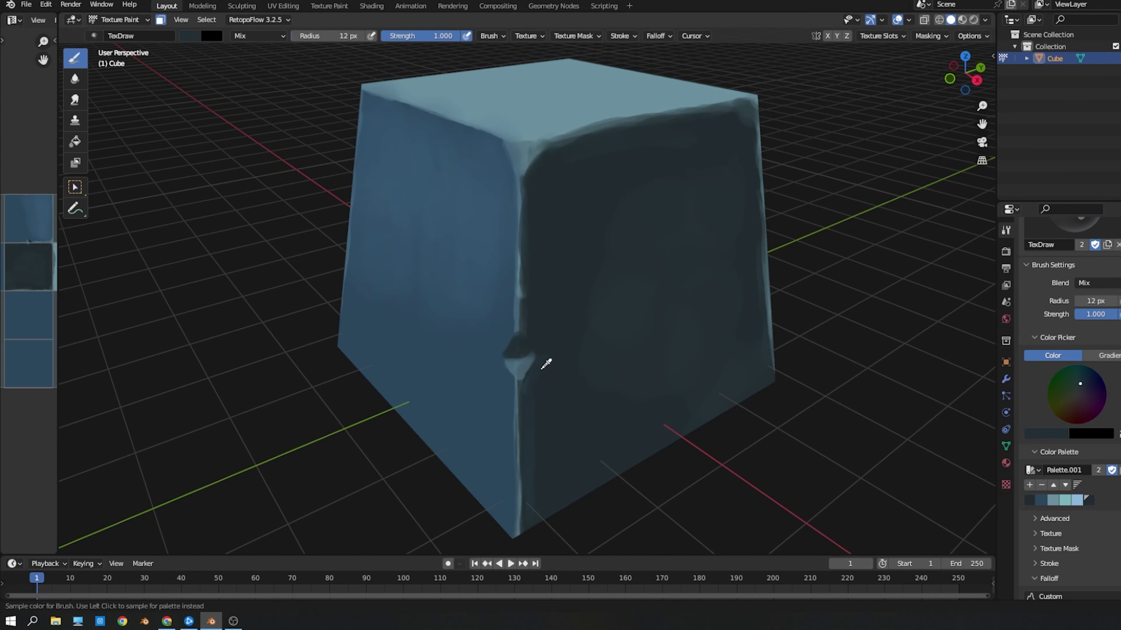
middle_click_drag(530, 528, 608, 471, "shift")
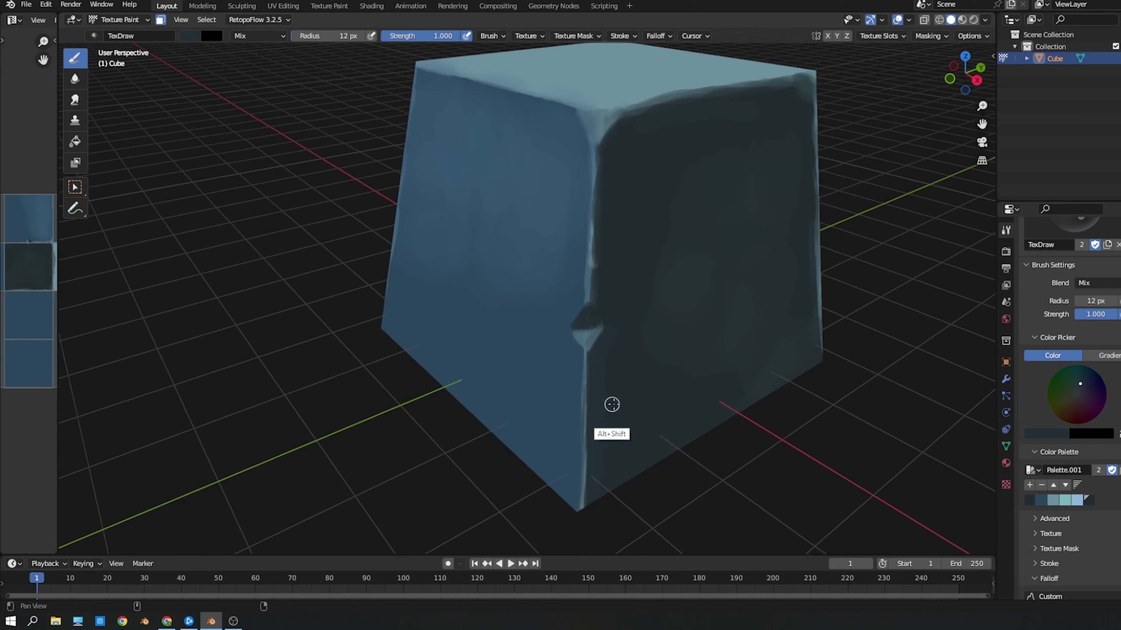
key("s")
key("s")
middle_click_drag(591, 400, 580, 288)
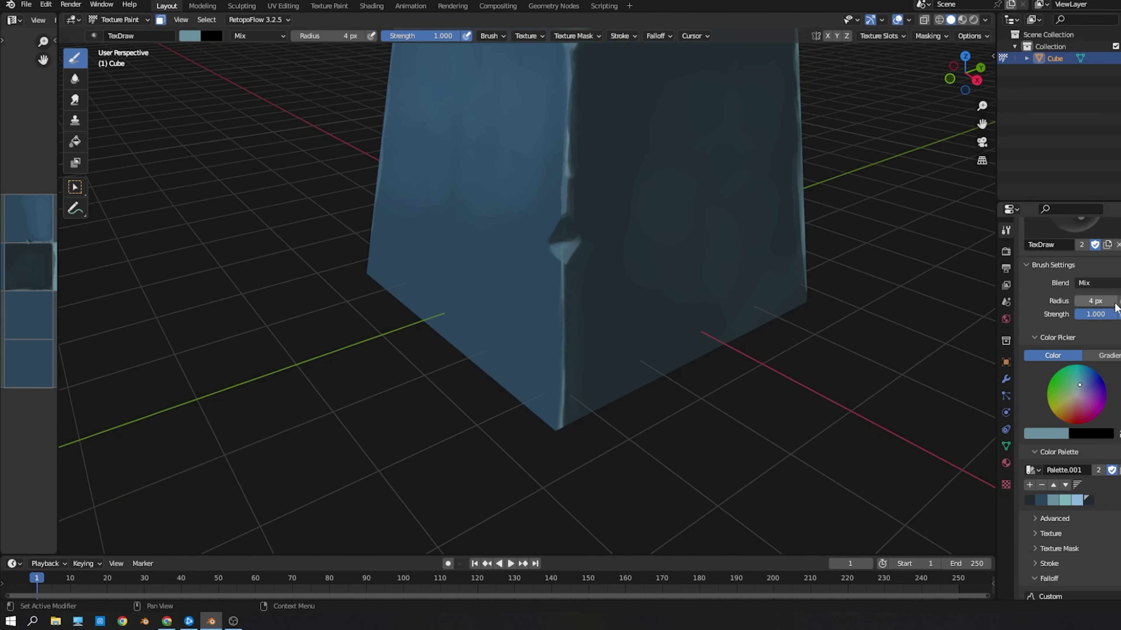
left_click_drag(573, 258, 565, 271)
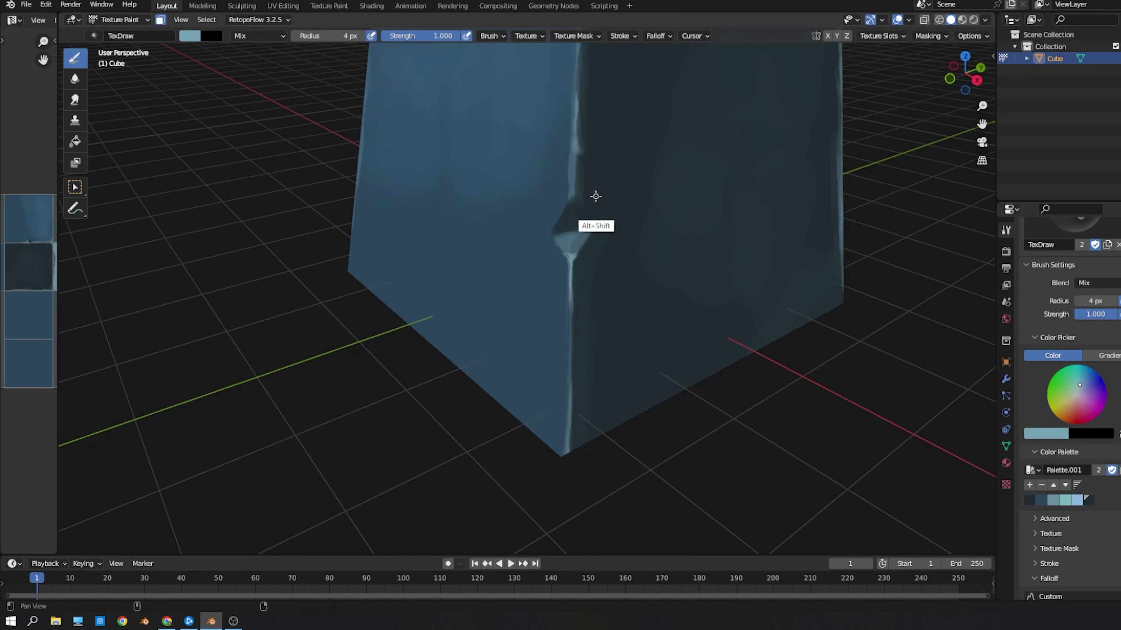
Step: Highlight the cube's top edge, then sample dark teal, light blue-grey and teal-grey tones
middle_click_drag(573, 219, 579, 185)
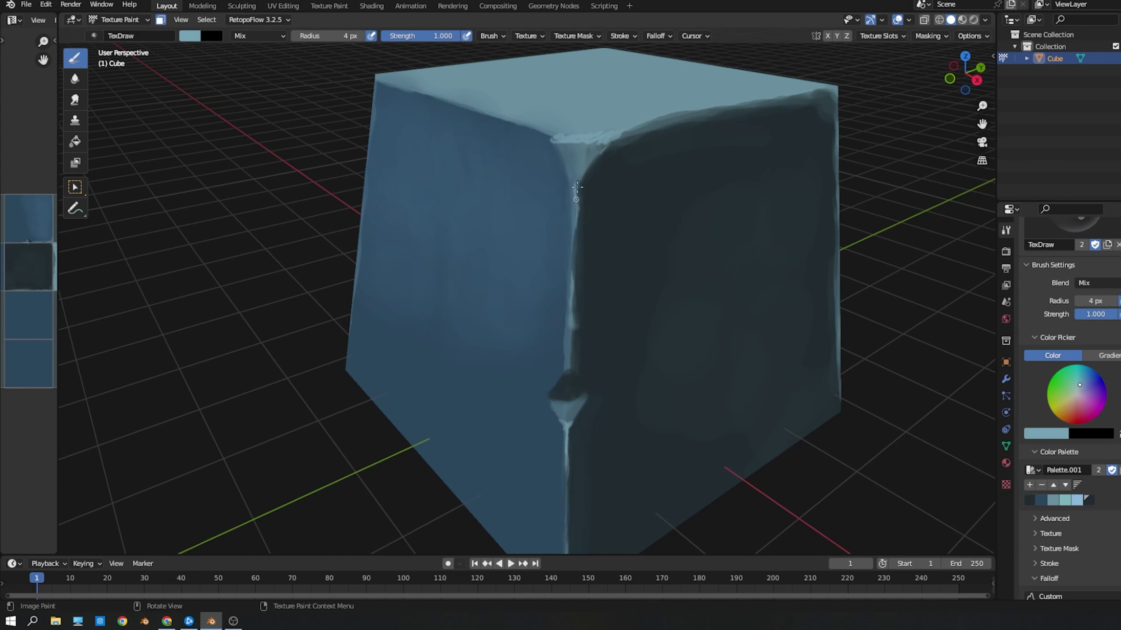
mouse_move(570, 130)
middle_mouse_down()
mouse_move(562, 193)
mouse_move(623, 194)
middle_mouse_up()
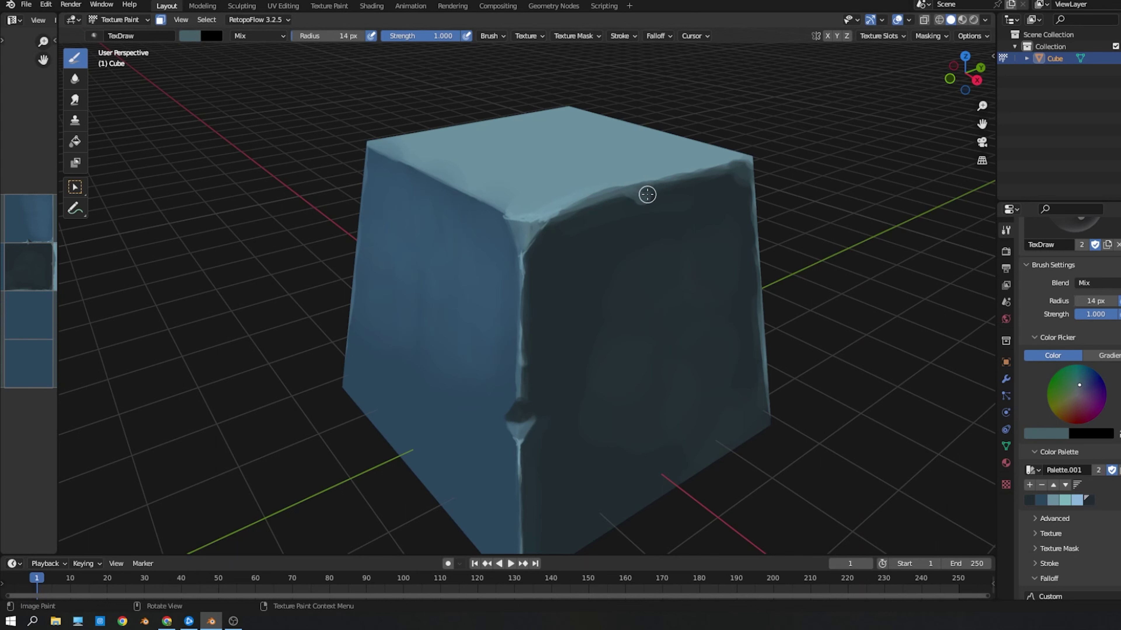
left_click_drag(648, 194, 651, 186)
key("s")
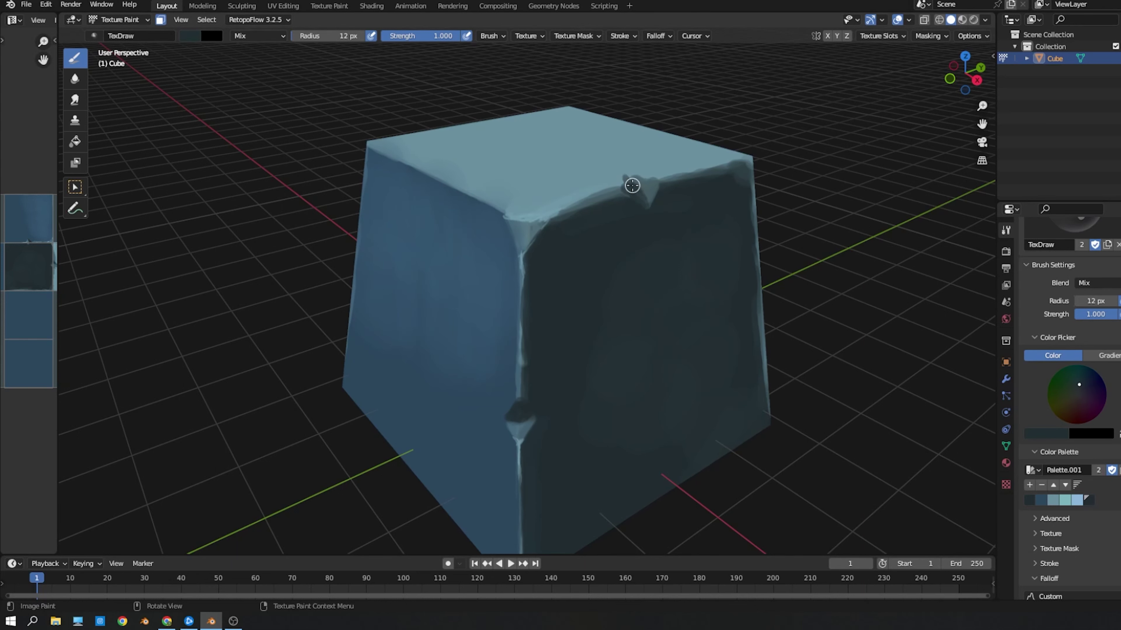
key("s")
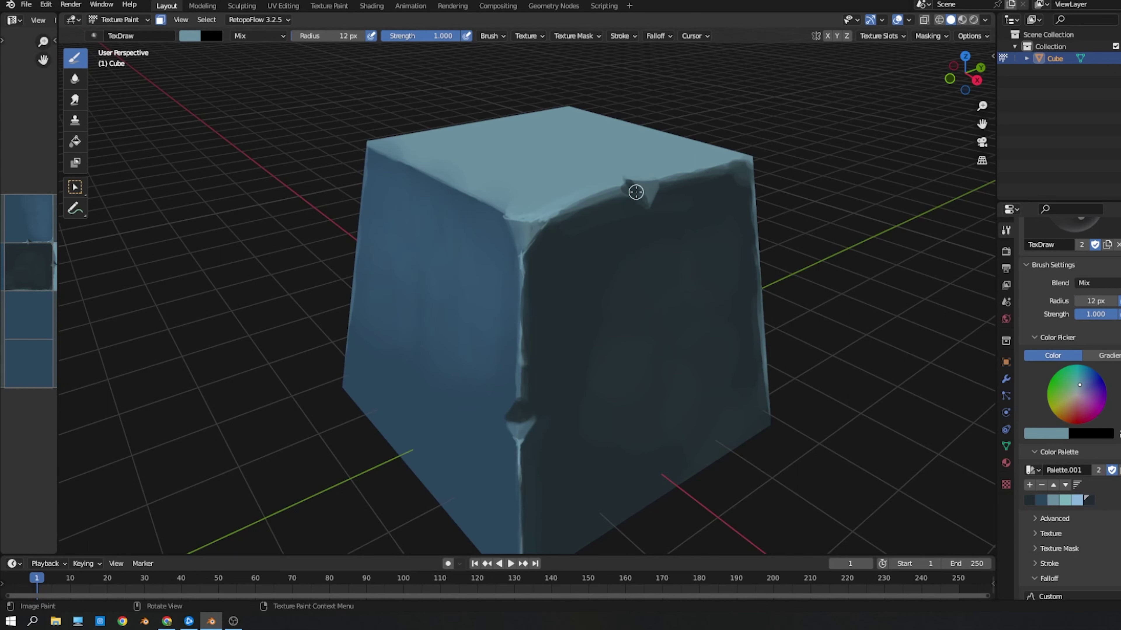
key("s")
Step: Sample teal and blue-grey tones while adjusting the brush radius from 21 to 29 px
key("s")
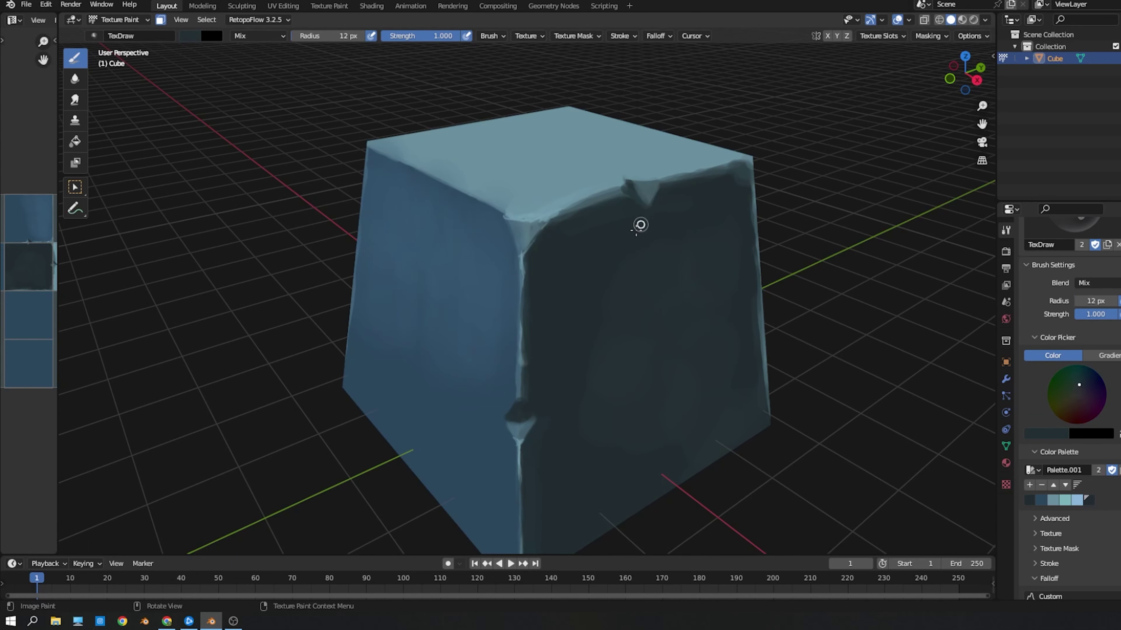
key("f")
left_click(599, 221)
key("s")
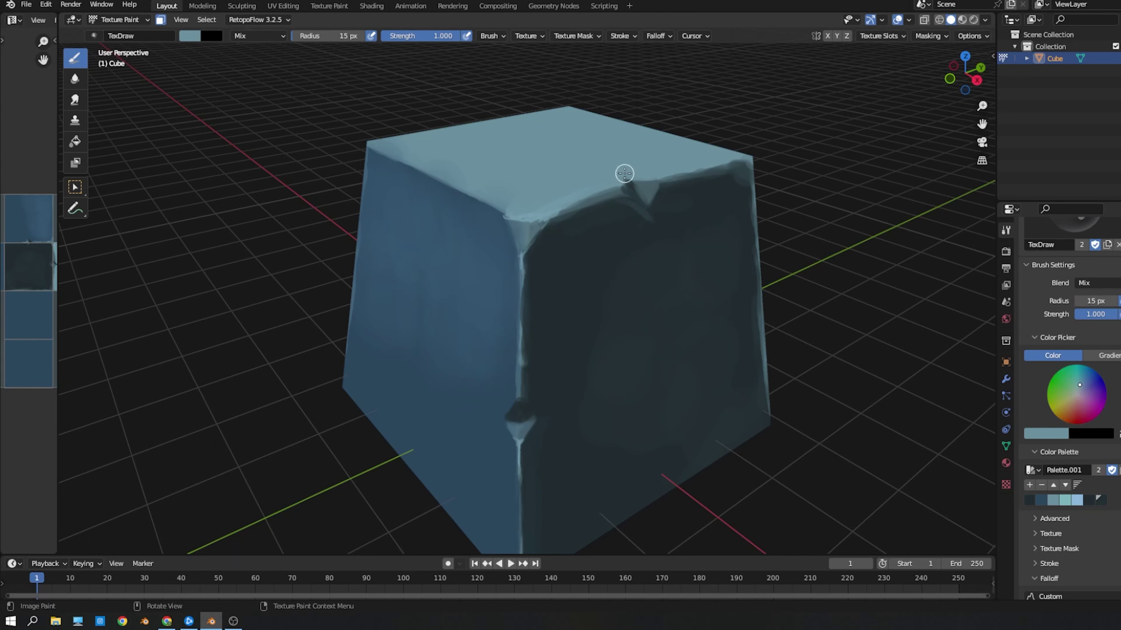
key("f")
left_click(608, 183)
key("s")
key("f")
left_click(609, 218)
key("s")
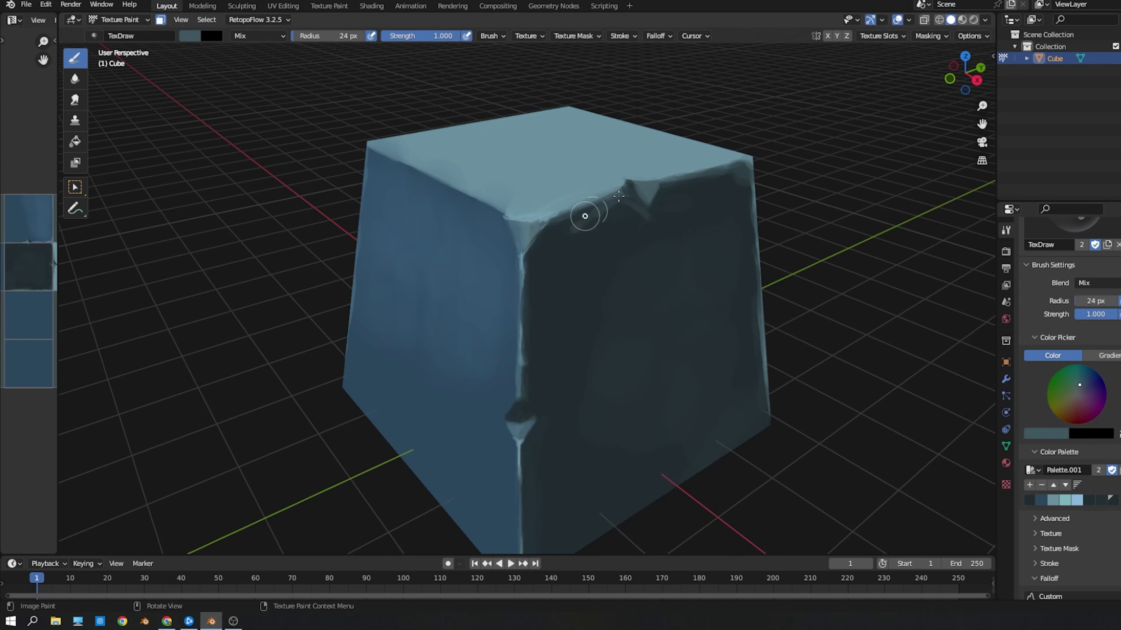
key("f")
left_click(563, 252)
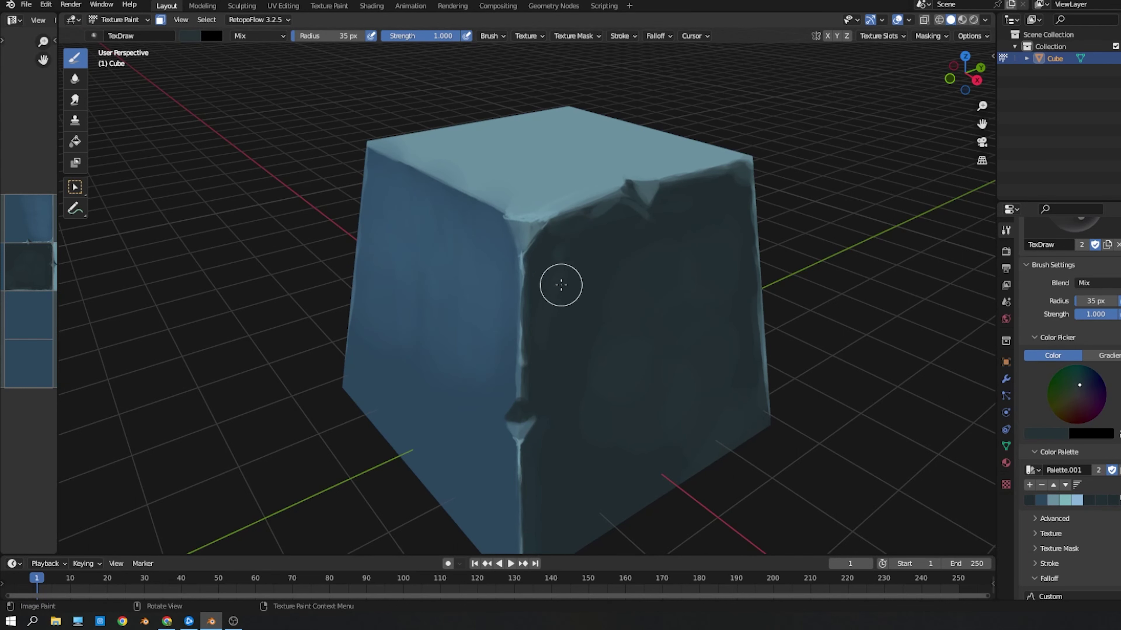
Step: Shrink the brush to 6 px and sample the top face's light blue-grey
key("s")
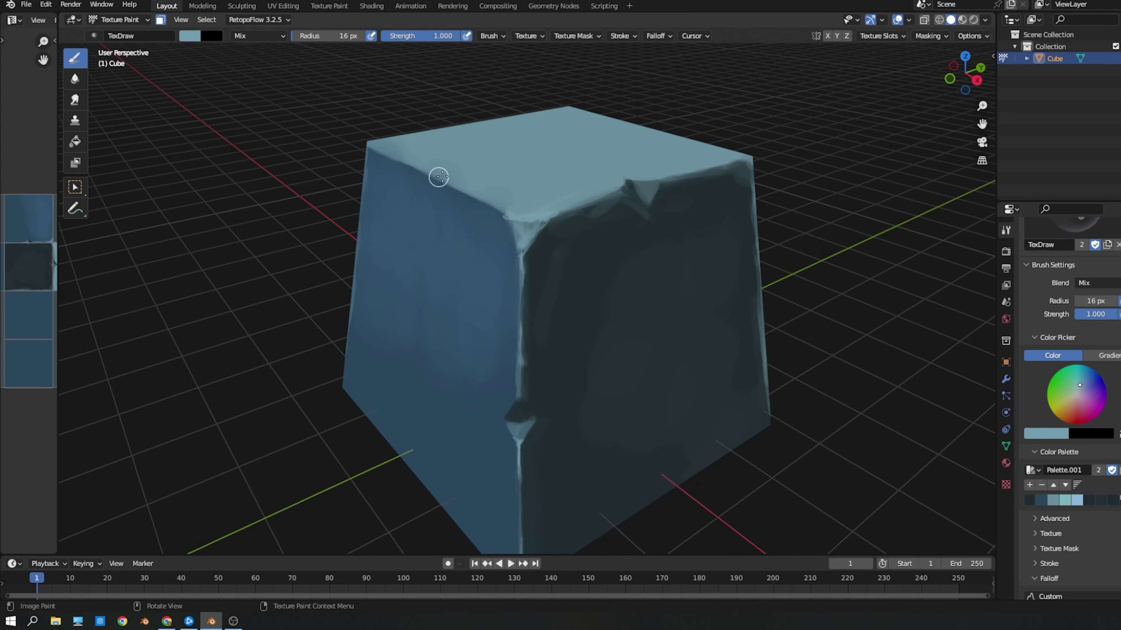
key("s")
key("f")
key("f")
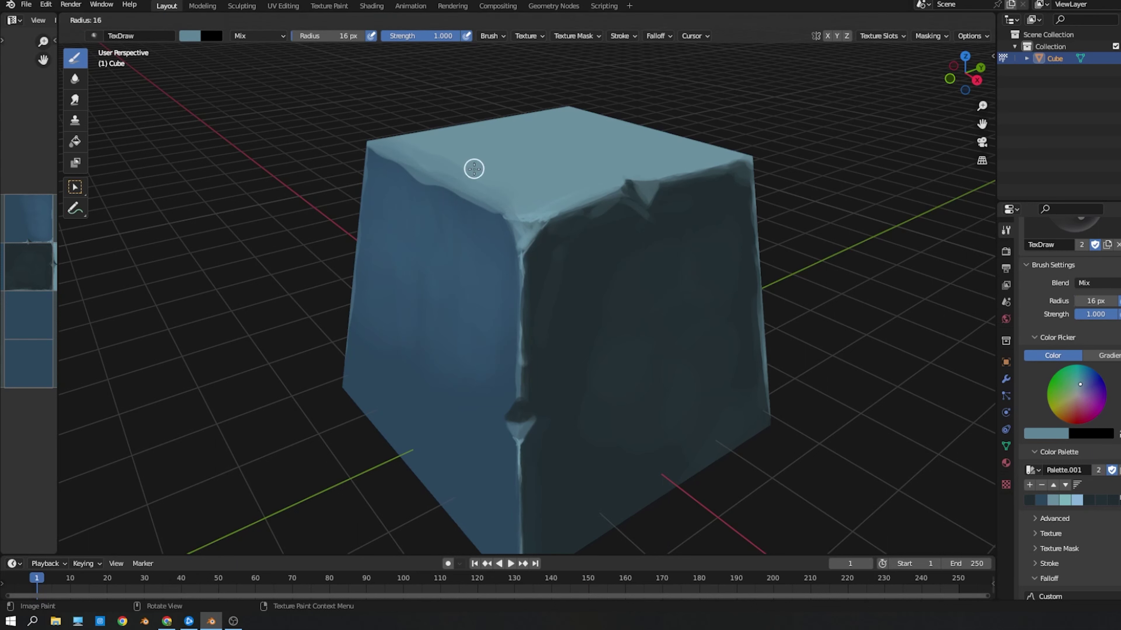
left_click(432, 156)
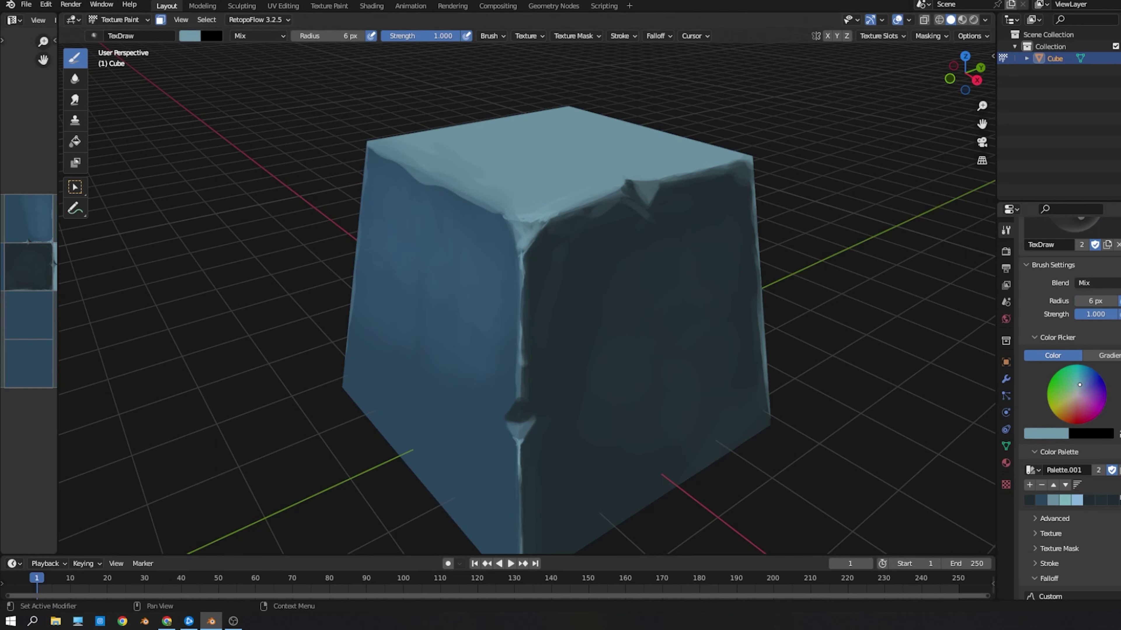
key("s")
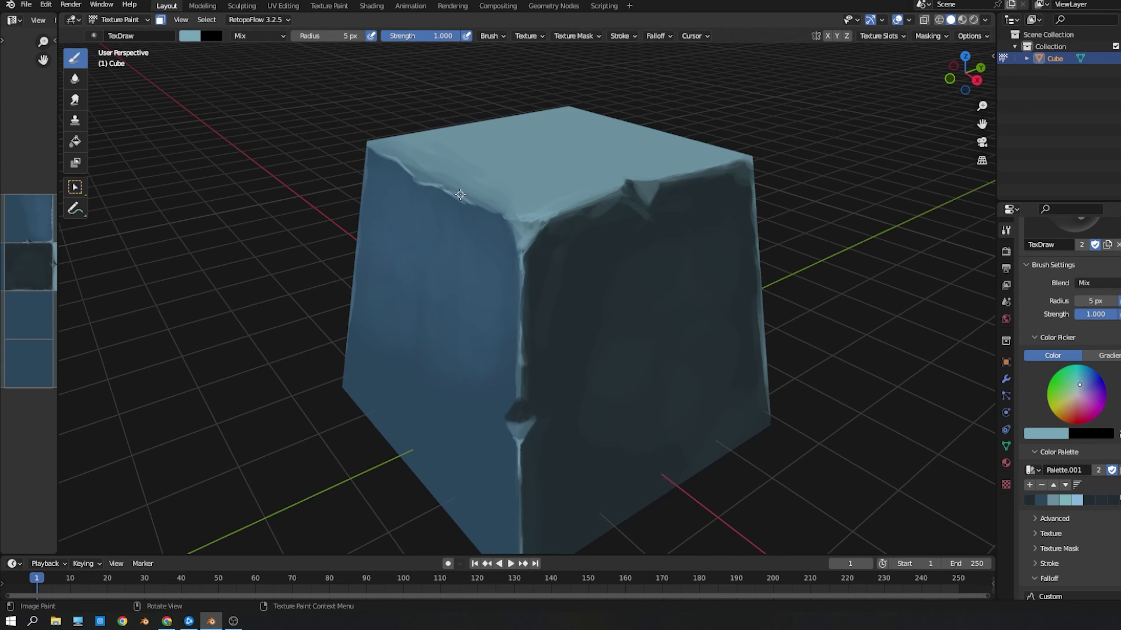
scroll(460, 195, "down", 3)
Step: Paint a dark teal groove curling into a spiral on the cube's left face
middle_click_drag(613, 370, 590, 320)
scroll(583, 234, "up", 3)
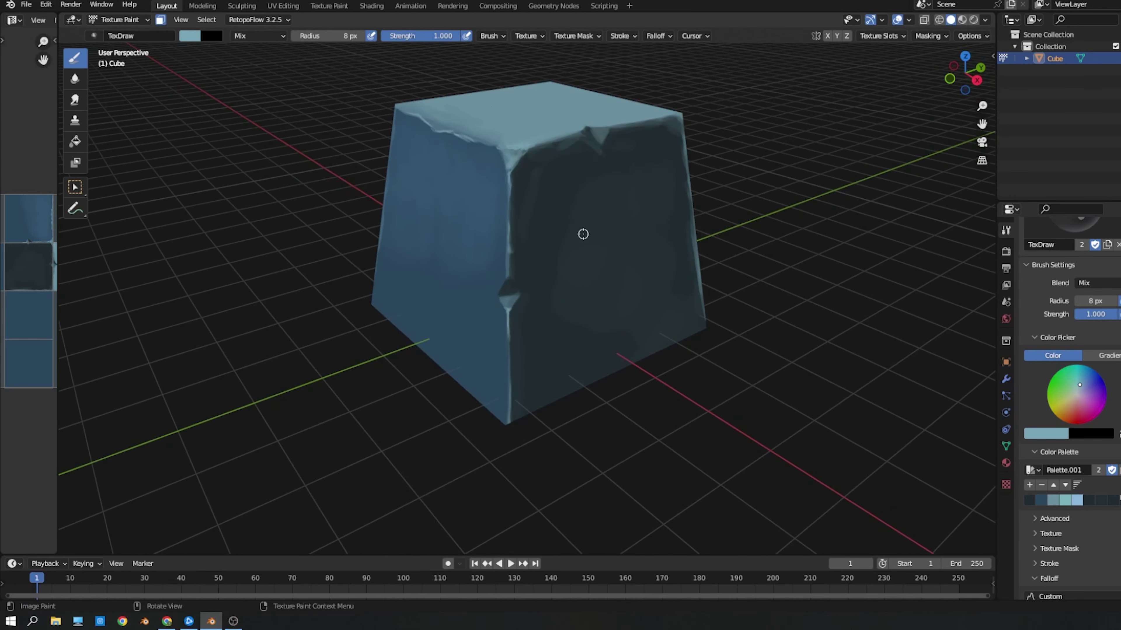
key("s")
scroll(538, 203, "up", 1)
scroll(542, 220, "up", 1)
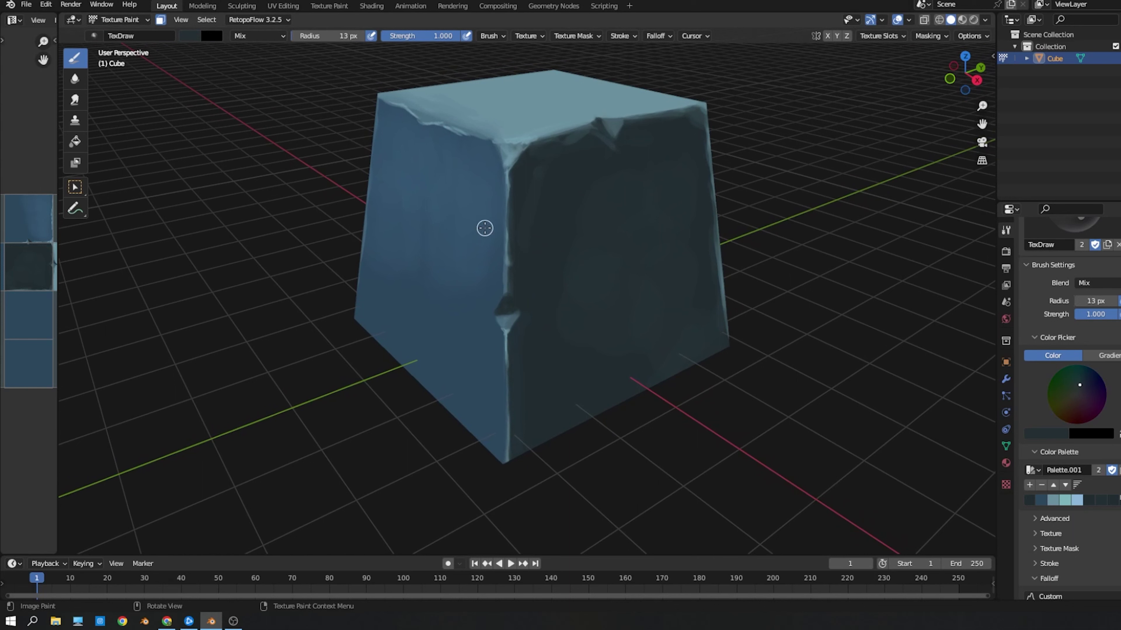
mouse_move(506, 210)
left_mouse_down()
mouse_move(437, 231)
mouse_move(425, 320)
left_mouse_up()
left_click_drag(451, 275, 450, 304)
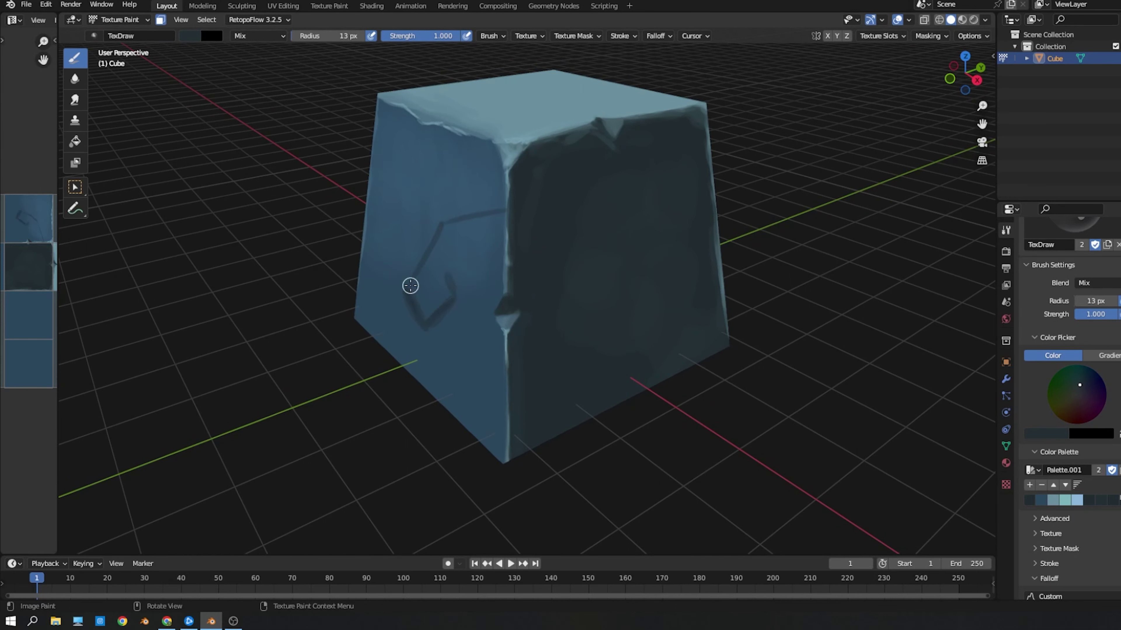
Step: Extend the carved line across the right face and sample light blues to highlight it
key("s")
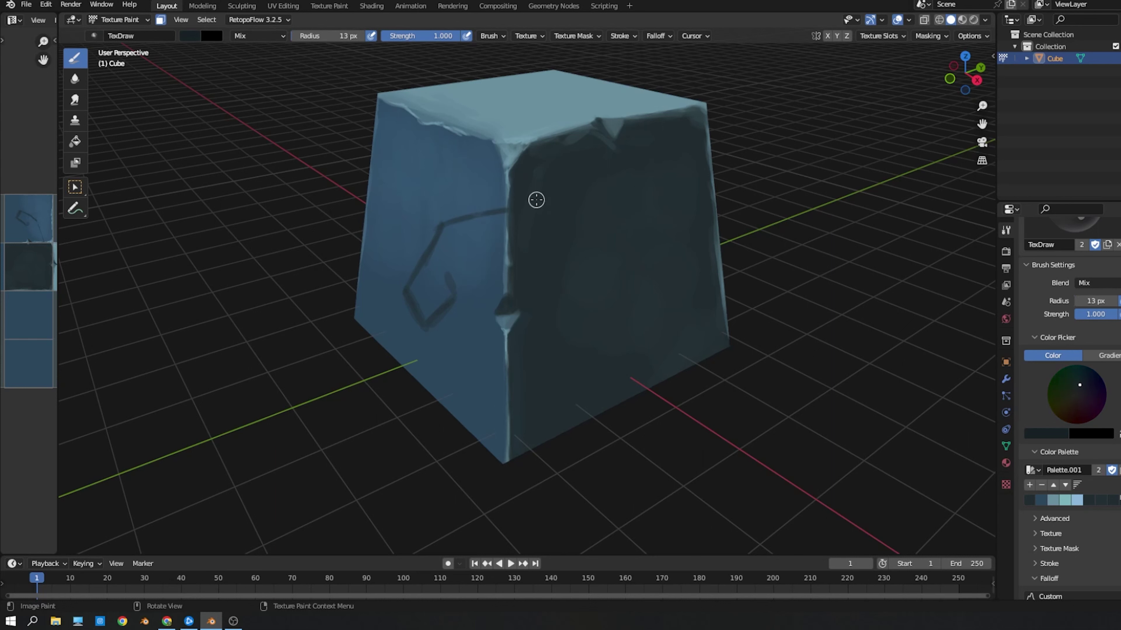
left_click_drag(511, 210, 519, 206)
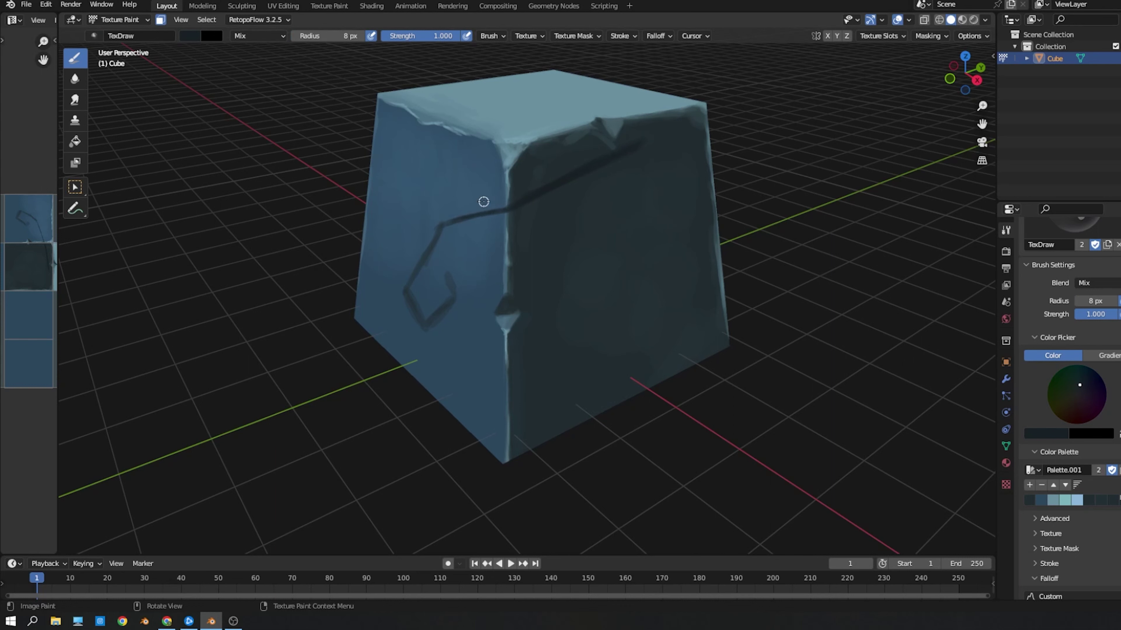
key("s")
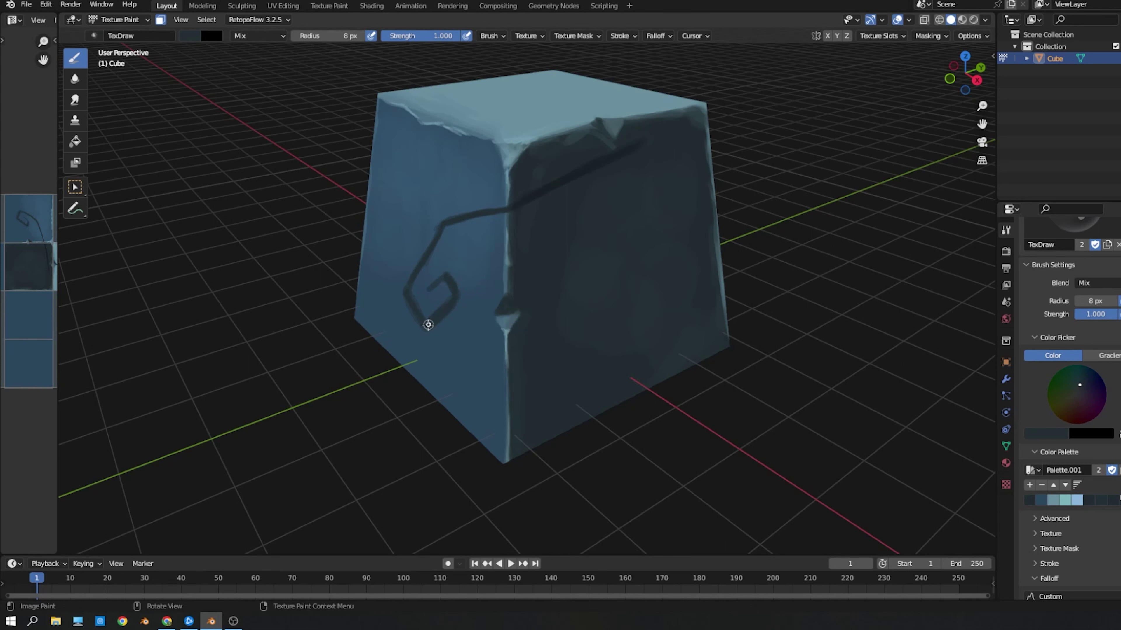
key("s")
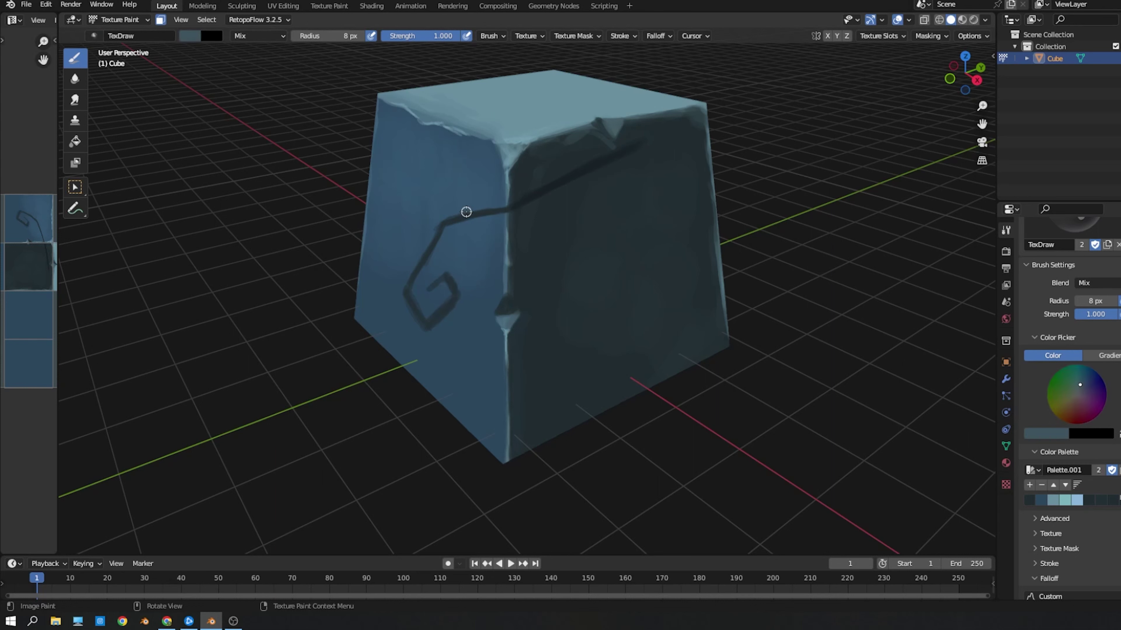
key("s")
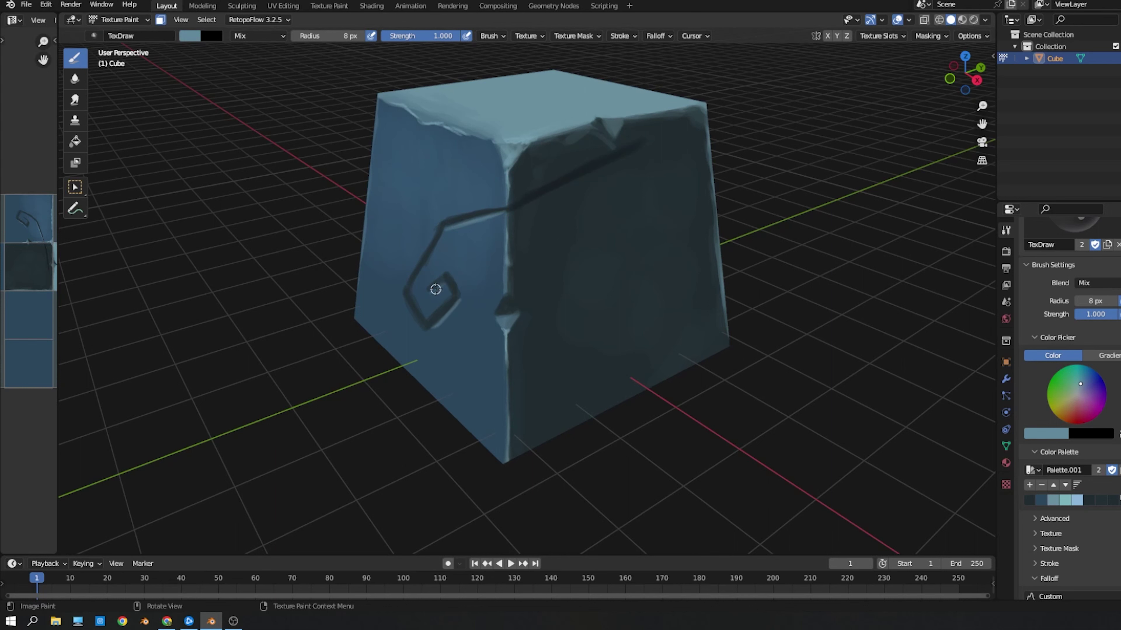
key("s")
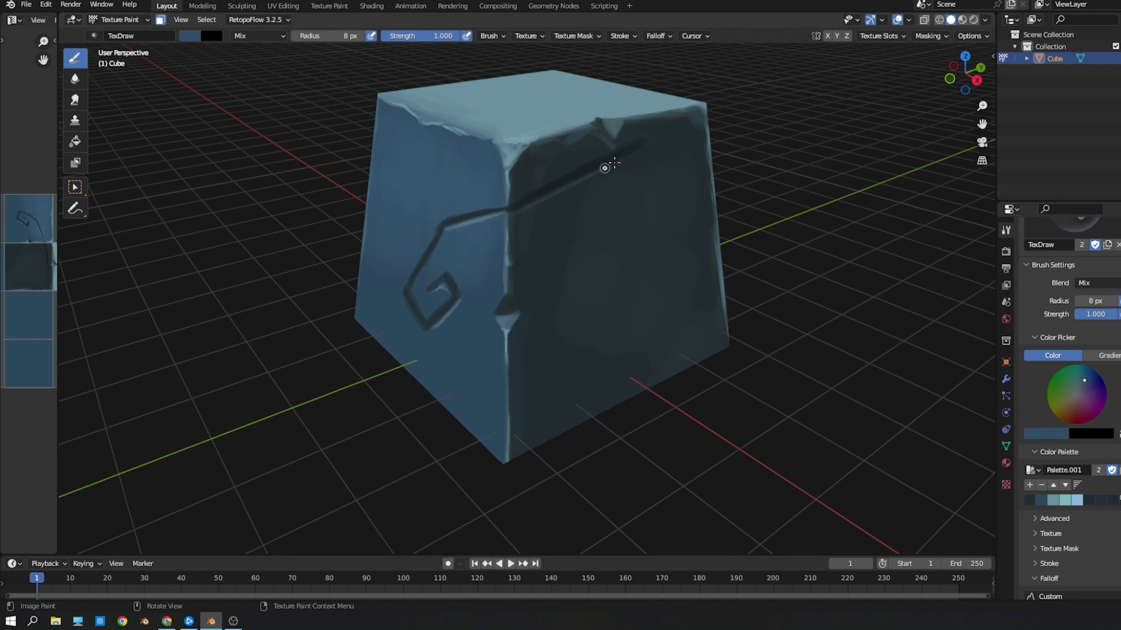
key("s")
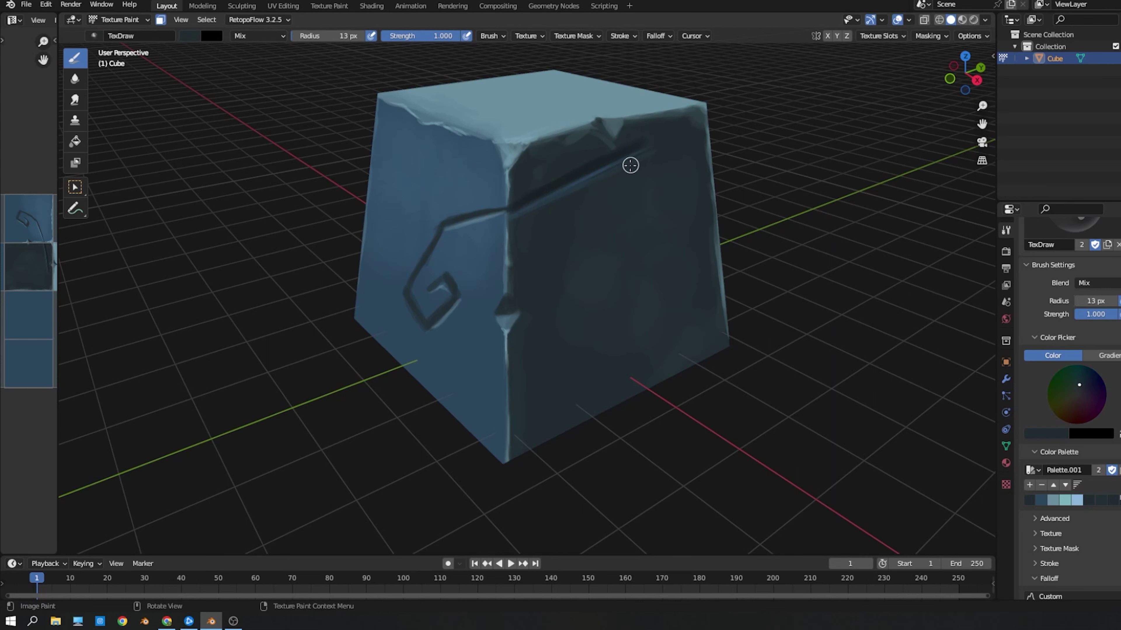
scroll(538, 231, "down", 3)
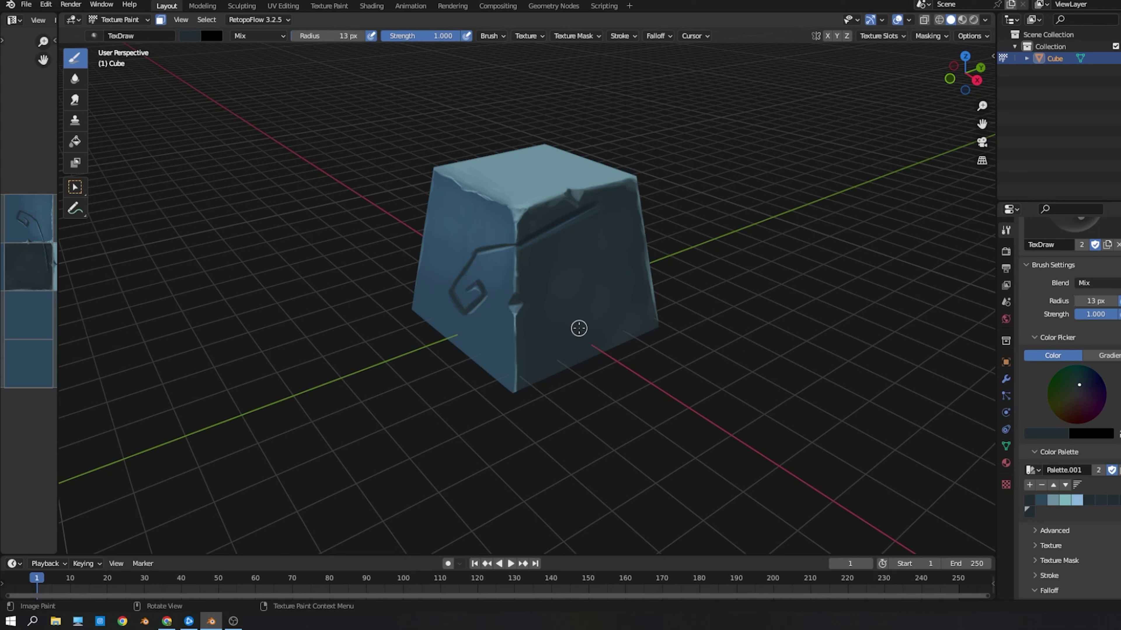
Step: Shrink the brush and paint along the crack line with a sampled stone blue
key("f")
left_click(475, 288)
scroll(475, 287, "up", 2)
key("s")
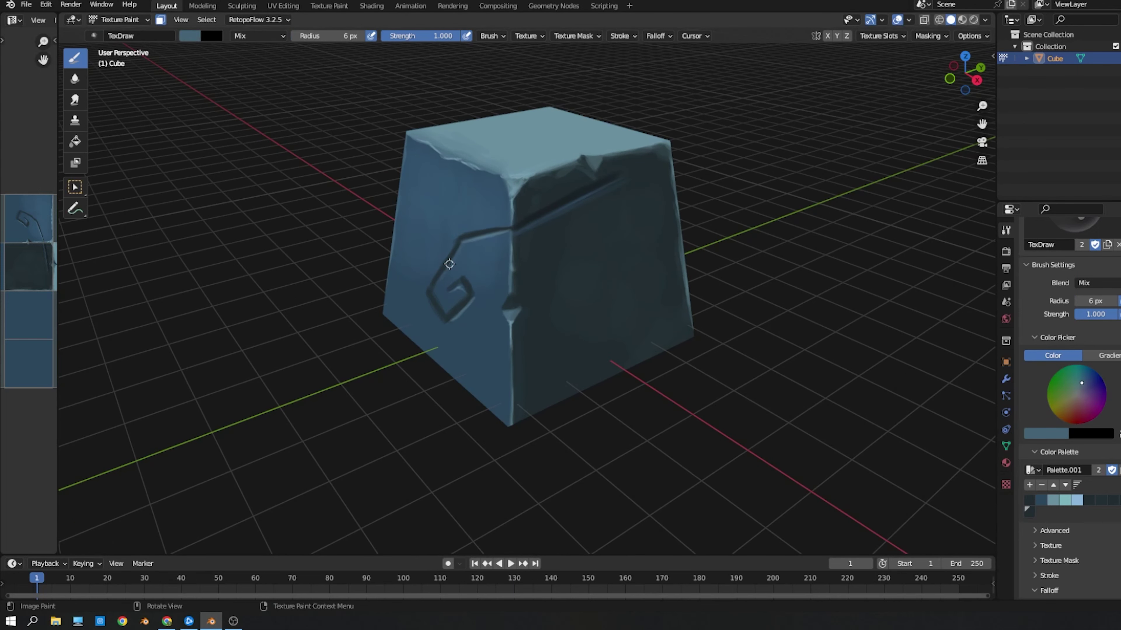
key("s")
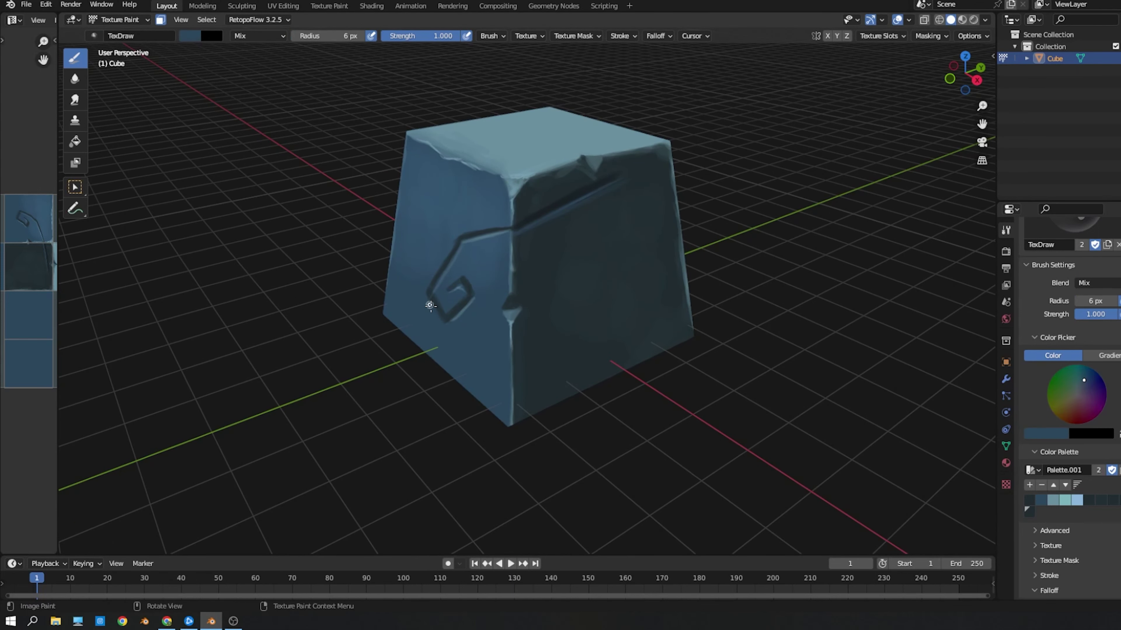
key("s")
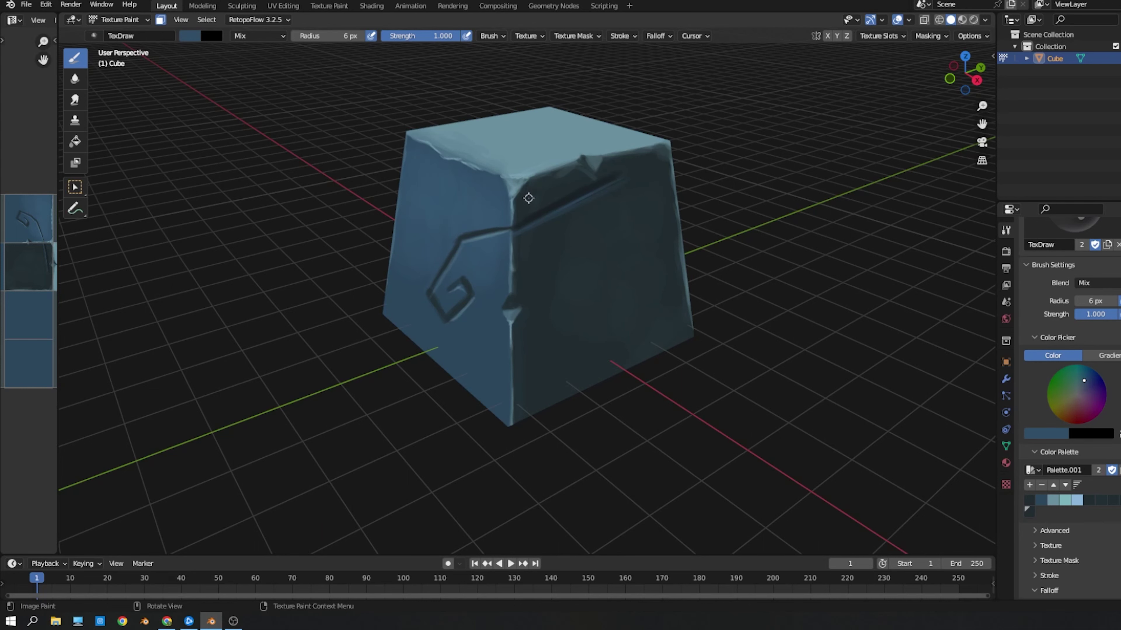
key("f")
scroll(503, 389, "up", 1)
scroll(498, 371, "up", 1)
left_click(500, 340)
Step: Paint dark shading into the crack with a 9 px brush
key("s")
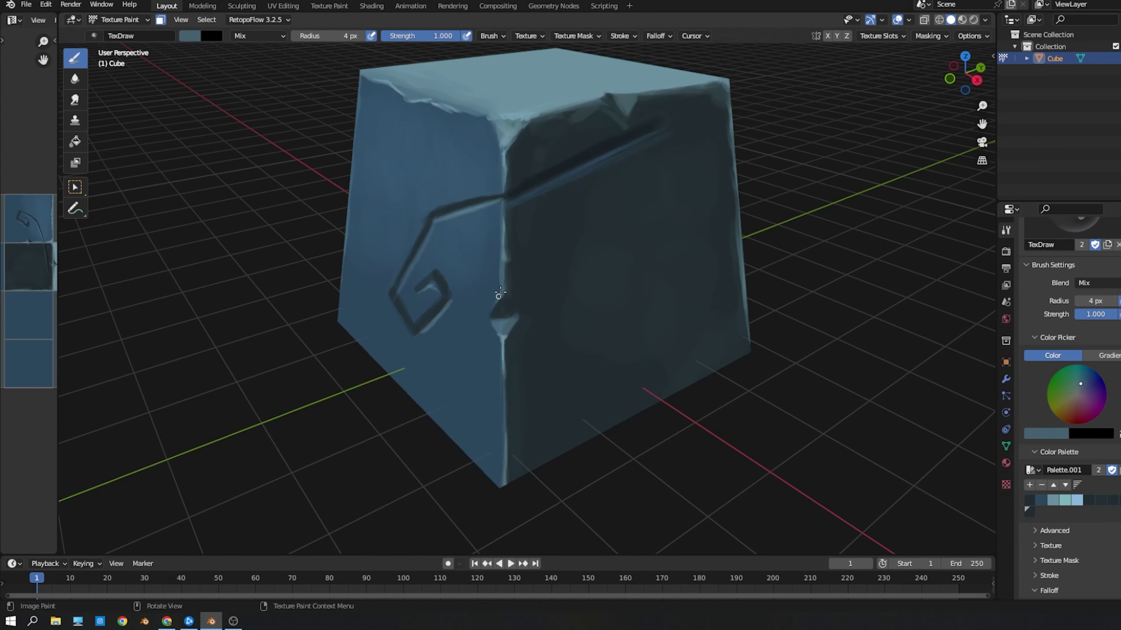
key("s")
key("f")
left_click(513, 196)
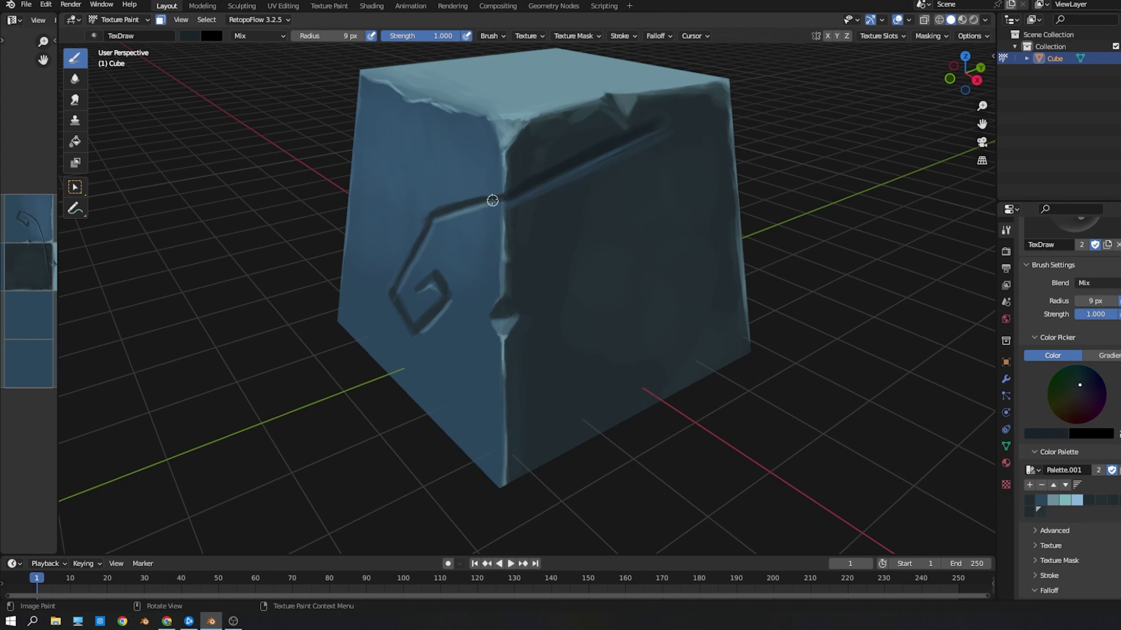
key("s")
key("s")
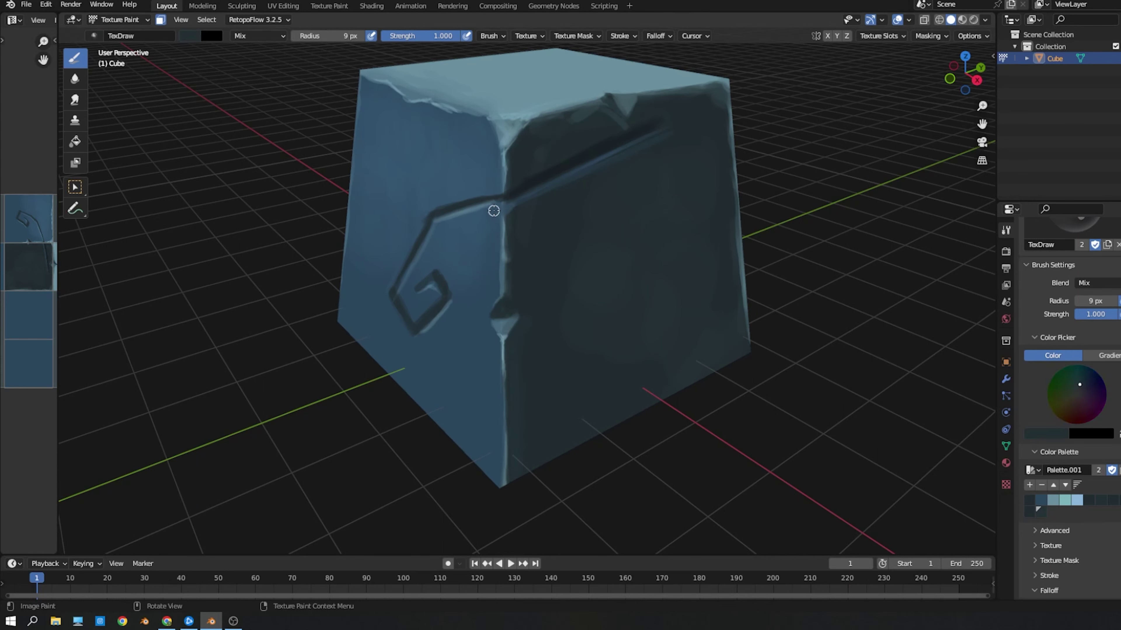
key("s")
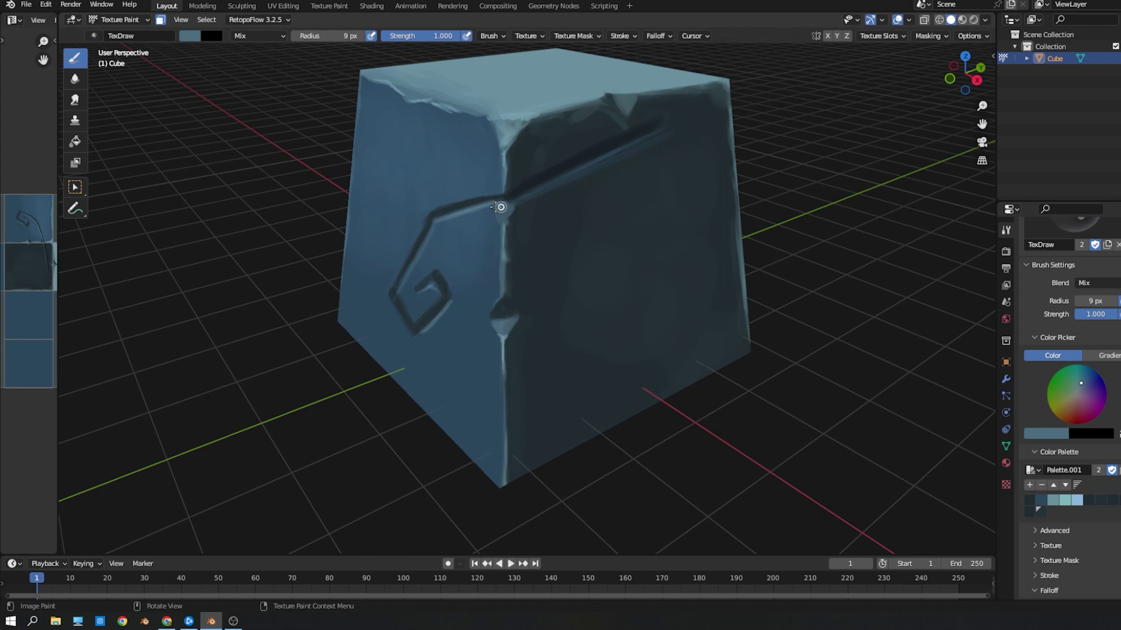
key("s")
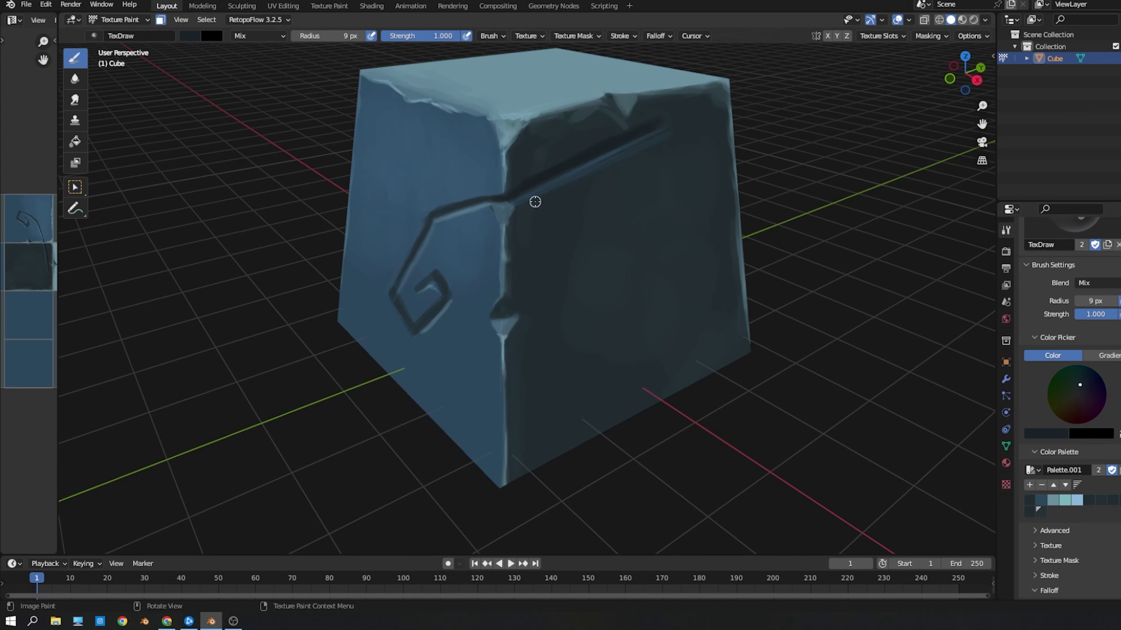
Step: Sample highlight and shadow colours, resizing the brush between 13, 23 and 9 px
key("bracketright")
key("bracketright")
key("bracketright")
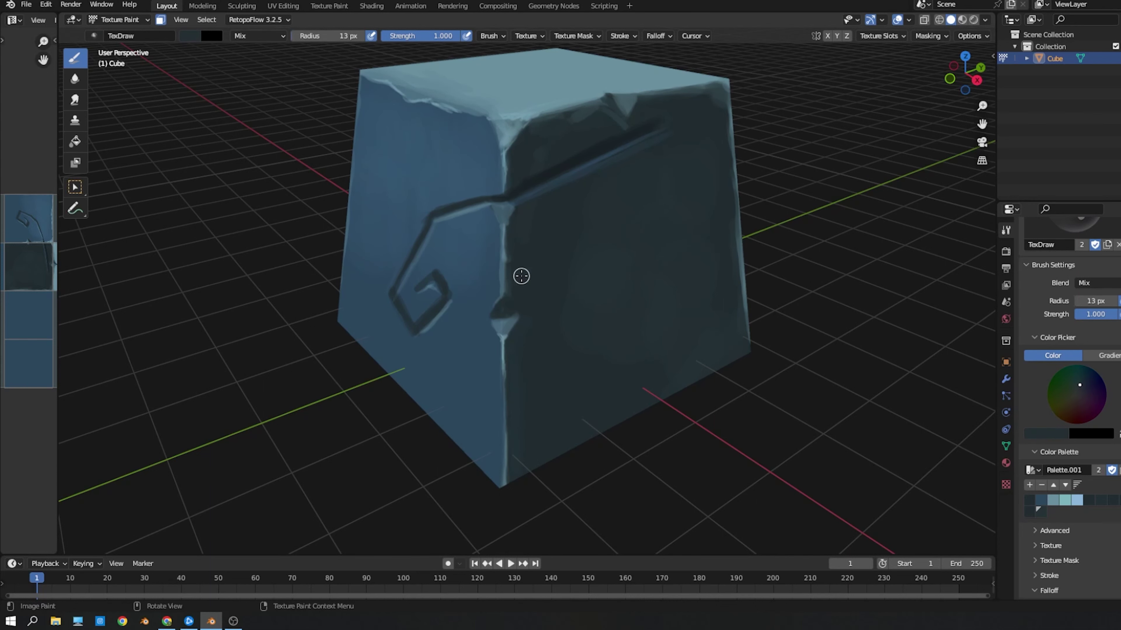
key("s")
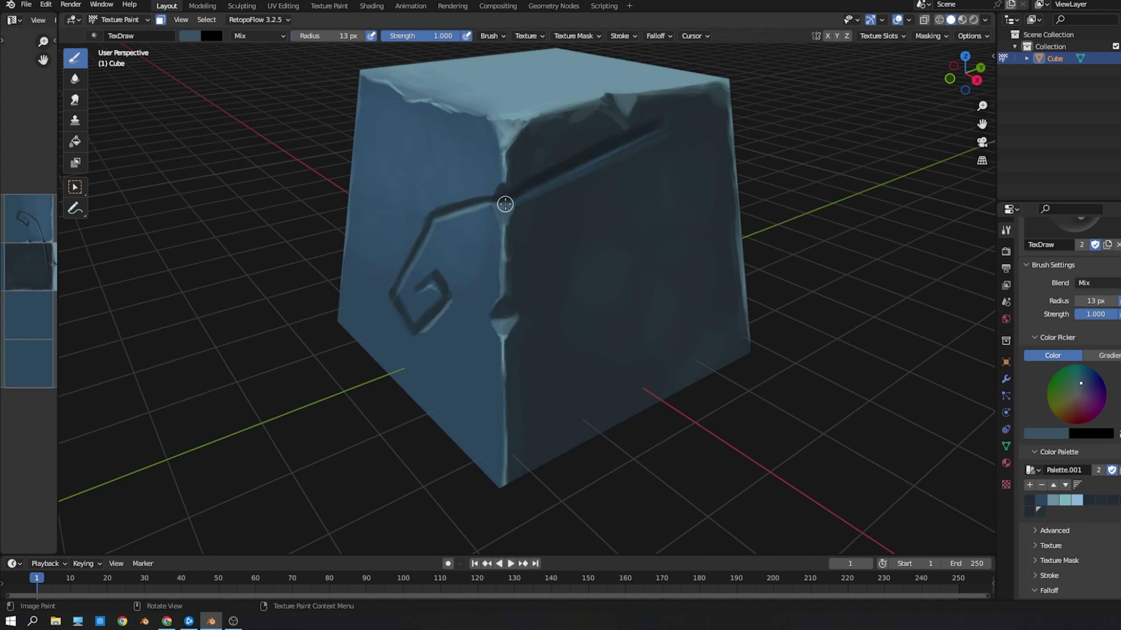
key("s")
key("bracketleft")
key("bracketleft")
key("bracketleft")
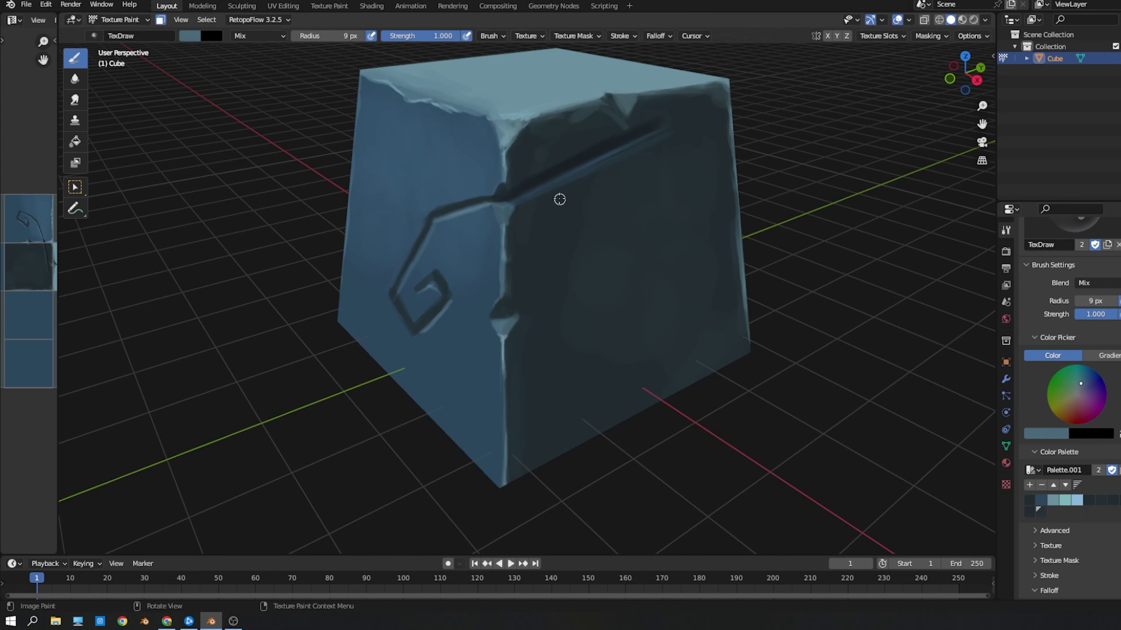
key("s")
key("bracketright")
key("bracketright")
key("bracketright")
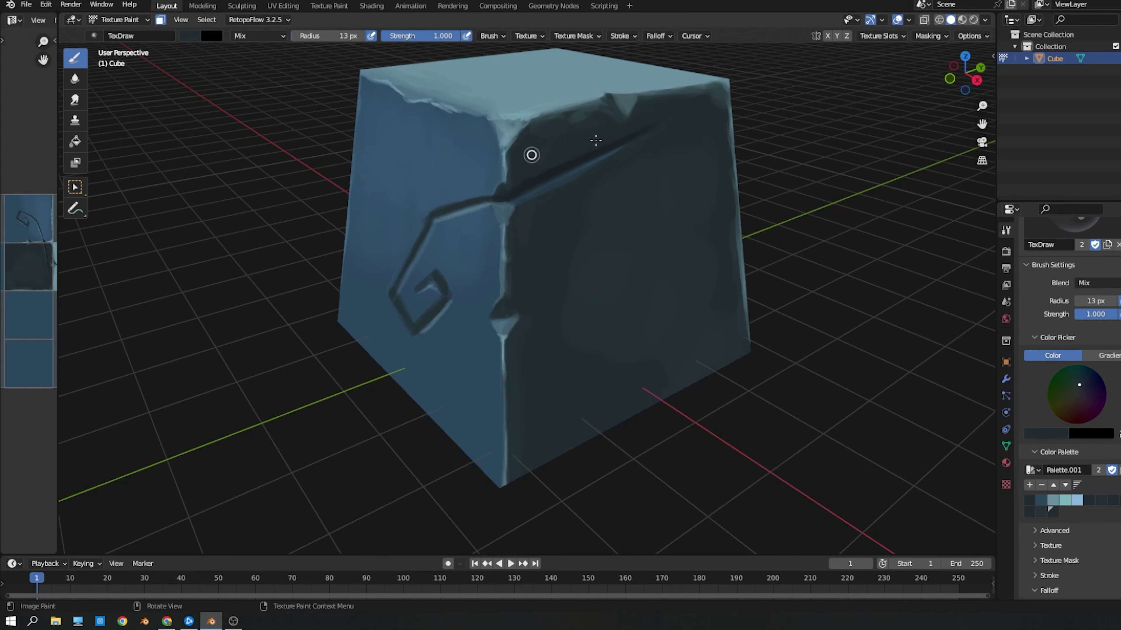
key("bracketright")
key("bracketright")
key("bracketright")
key("bracketleft")
key("bracketleft")
key("bracketleft")
key("s")
scroll(563, 230, "down", 3)
Step: Dab three dark spots on the left face with a 14–20 px brush
key("bracketright")
key("bracketright")
key("bracketright")
scroll(528, 293, "down", 2)
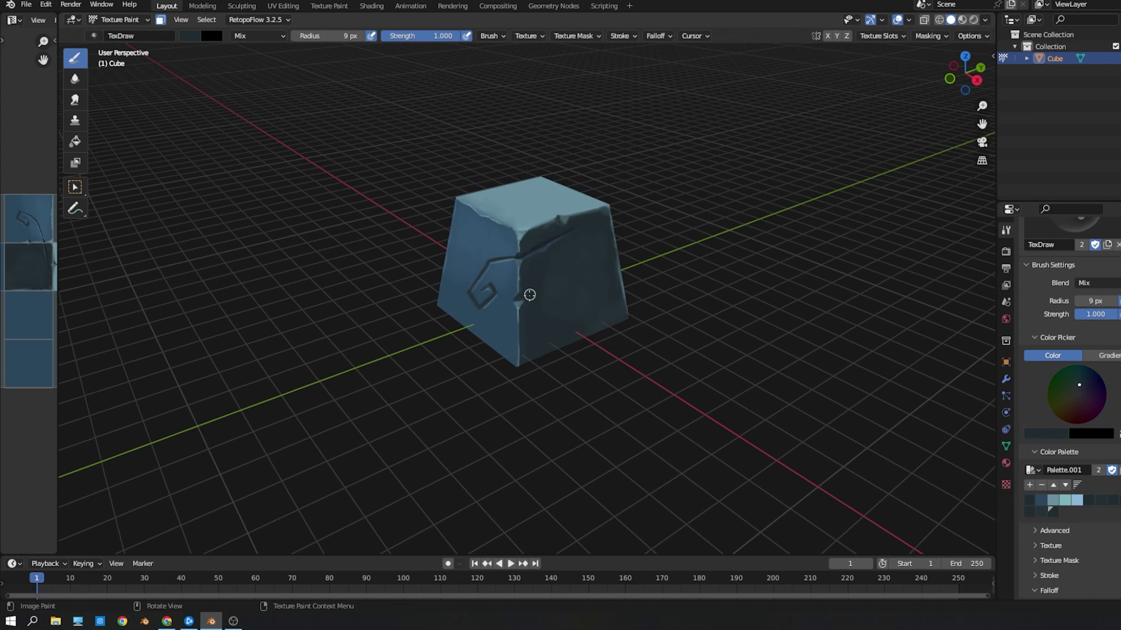
scroll(550, 306, "up", 3)
key("bracketleft")
key("bracketleft")
key("bracketleft")
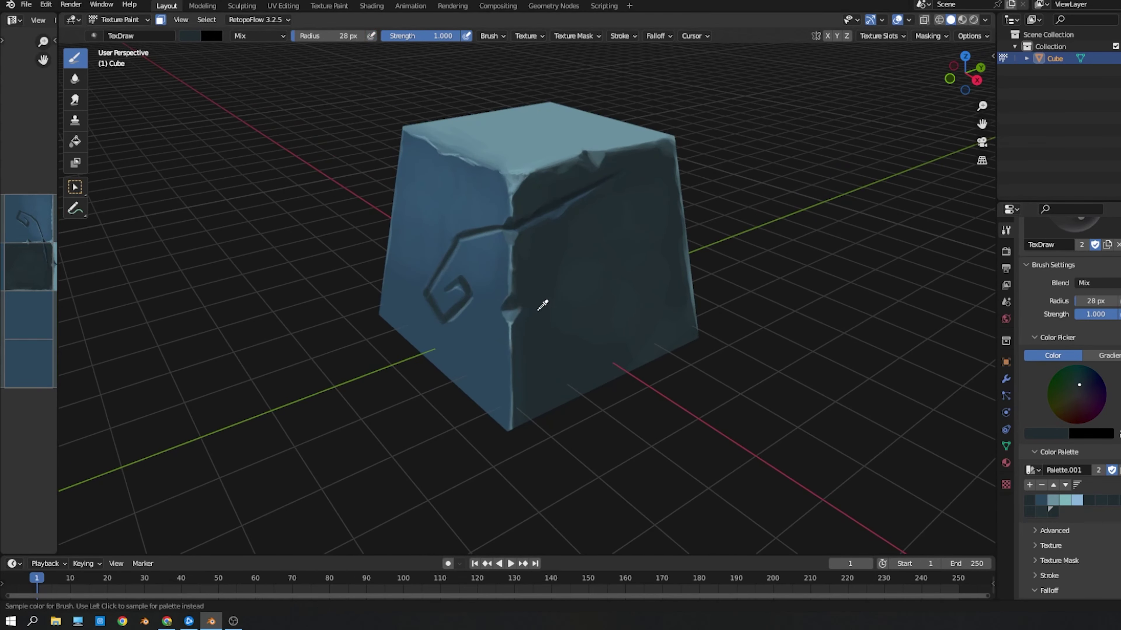
left_click(484, 343)
key("bracketright")
key("bracketright")
key("bracketright")
left_click(425, 228)
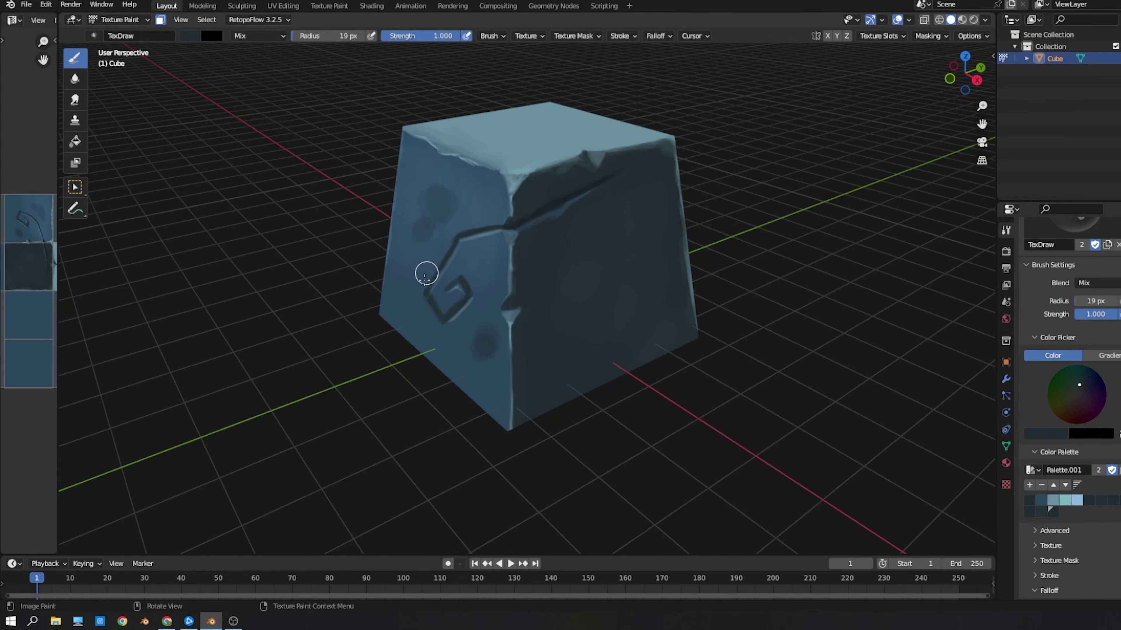
left_click(406, 301)
Step: Sample light and dark blues from the cube and set the brush to 36 px
key("s")
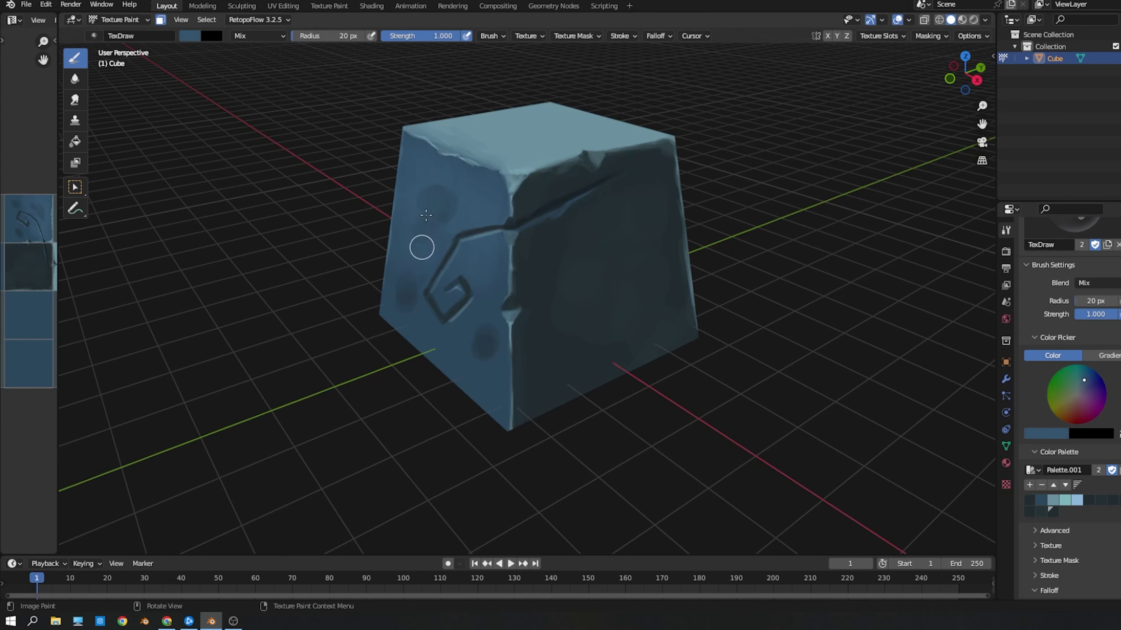
key("s")
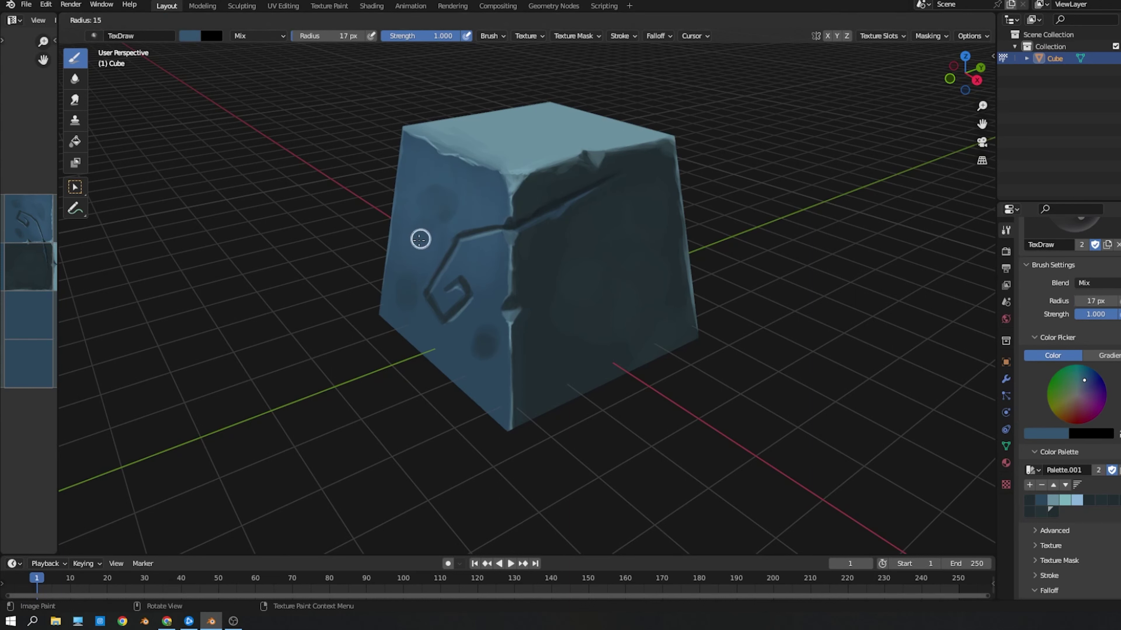
key("bracketleft")
key("bracketleft")
key("bracketleft")
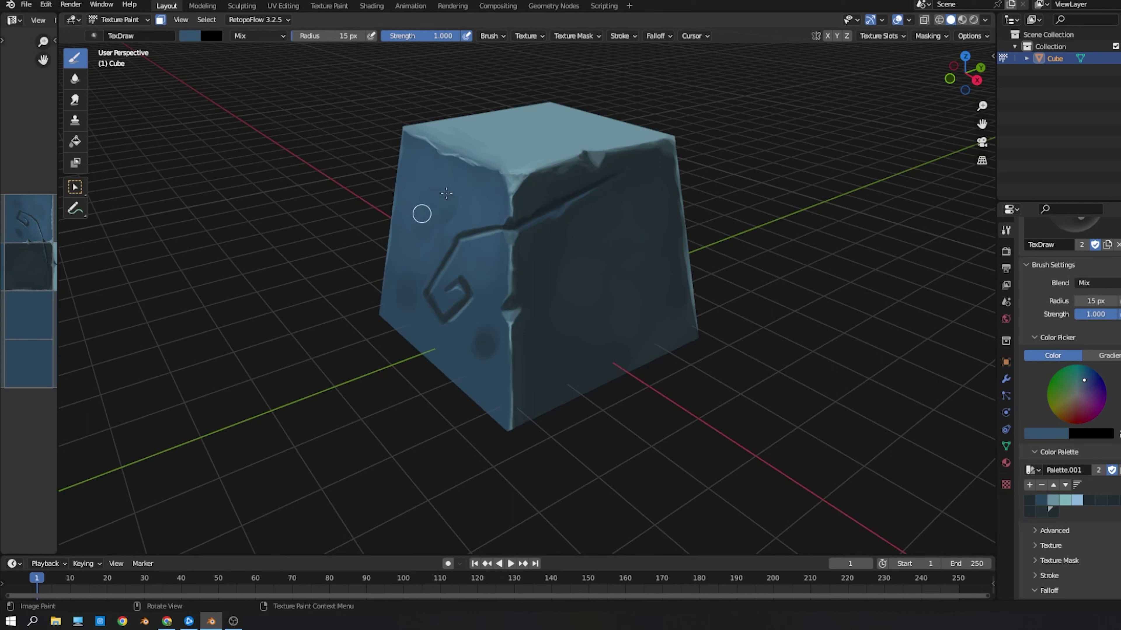
key("s")
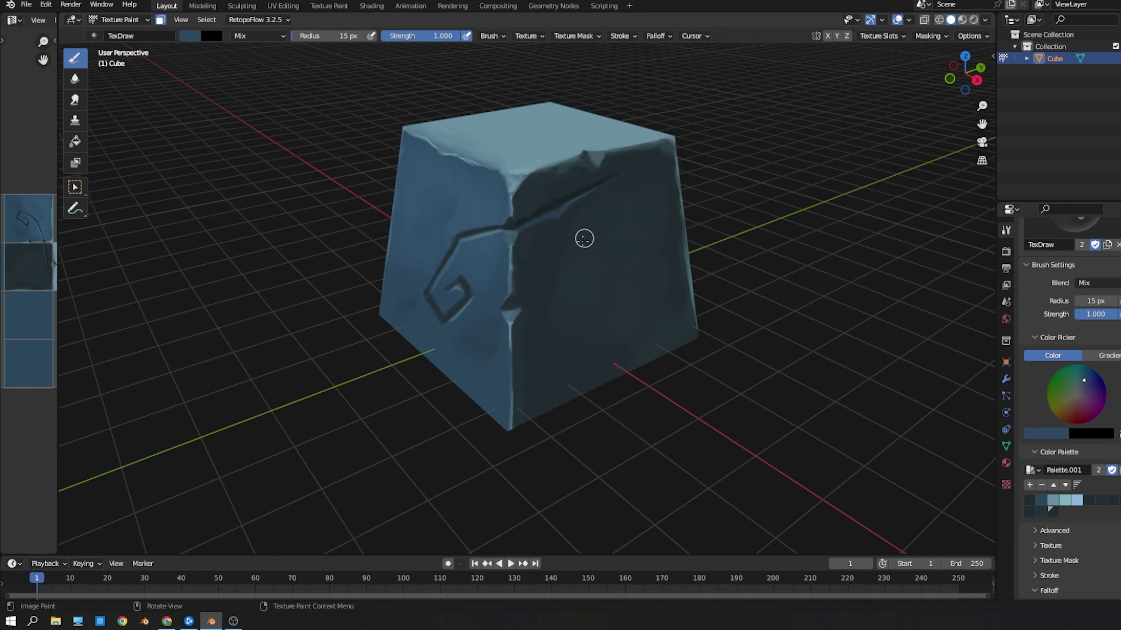
key("f")
Step: Shade softly at 0.270 strength with a 28 px brush, then reset Strength to 1
left_click(525, 276)
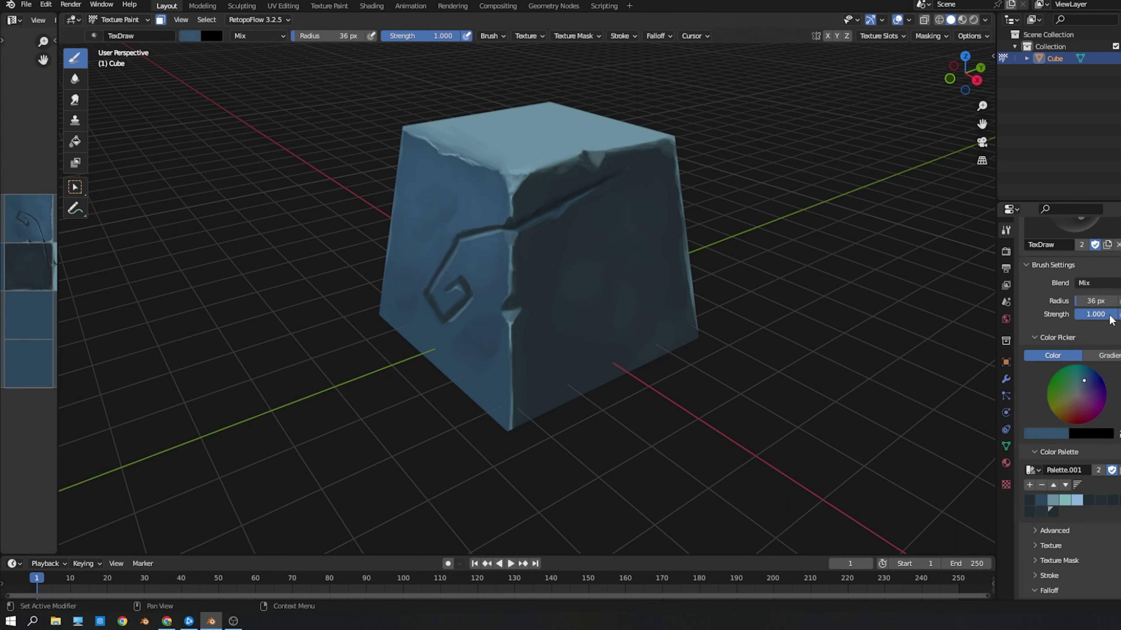
left_click_drag(1110, 320, 1072, 320)
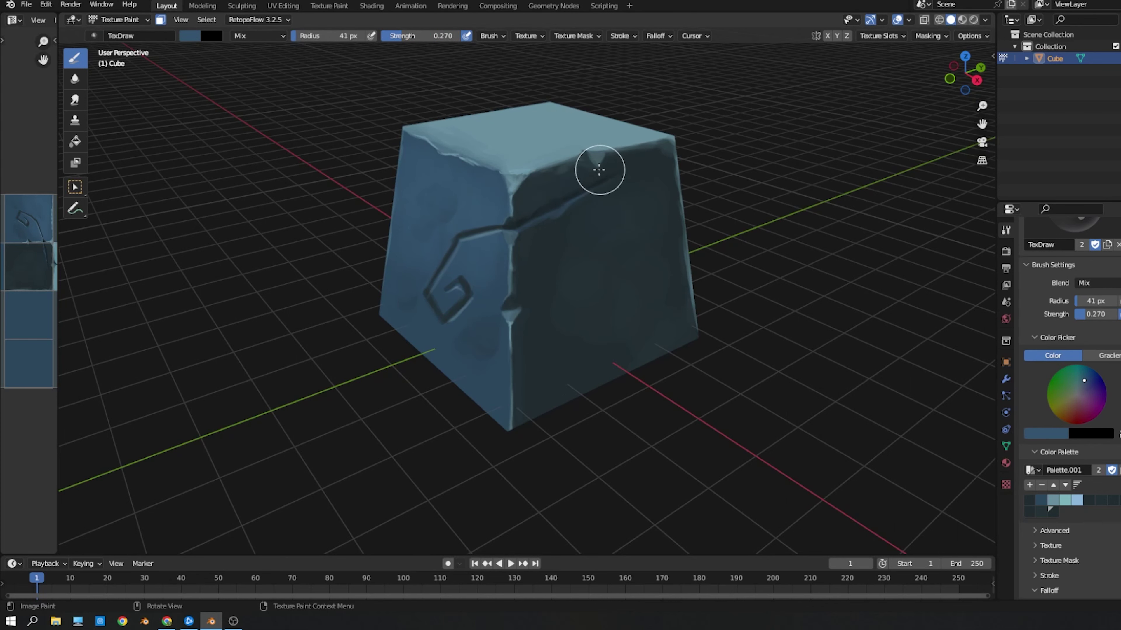
key("bracketleft")
key("bracketleft")
key("bracketleft")
key("s")
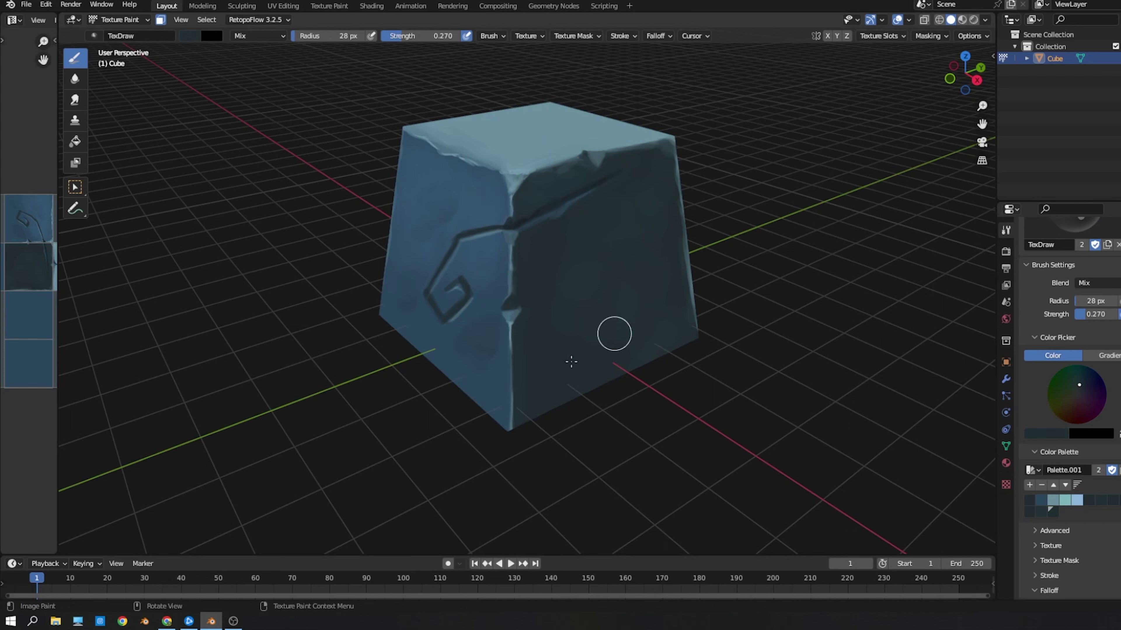
left_click(1094, 313)
type("1")
key("Return")
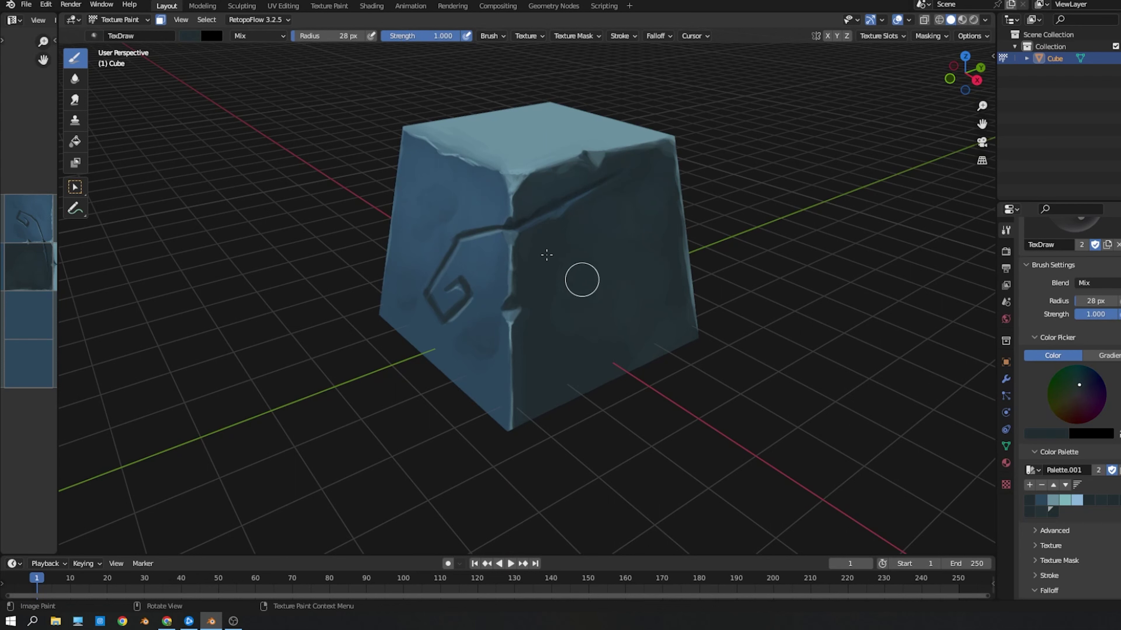
Step: Sample the top face's light blue and paint a highlight along the top edge with a 9 px brush
key("bracketleft")
key("bracketleft")
key("bracketleft")
key("s")
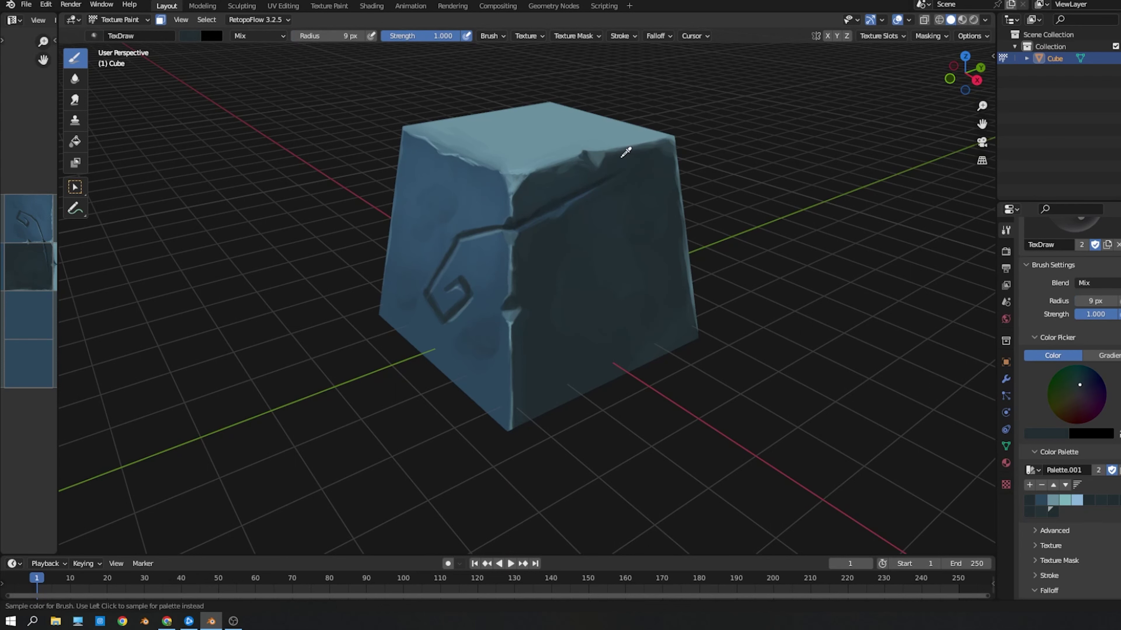
key("s")
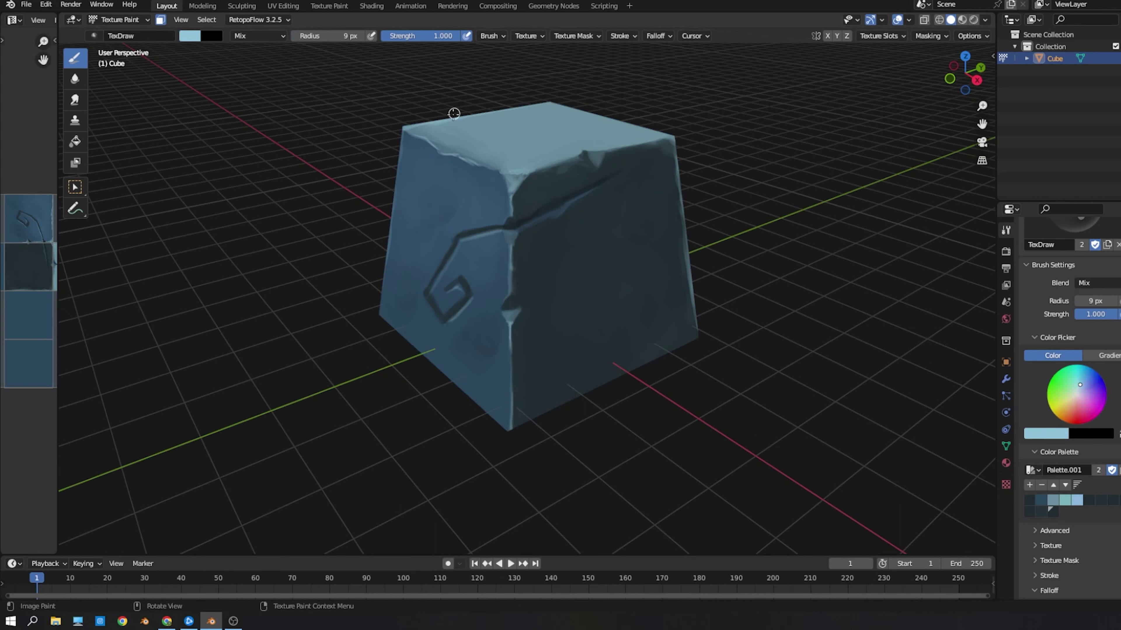
left_click_drag(562, 96, 640, 125)
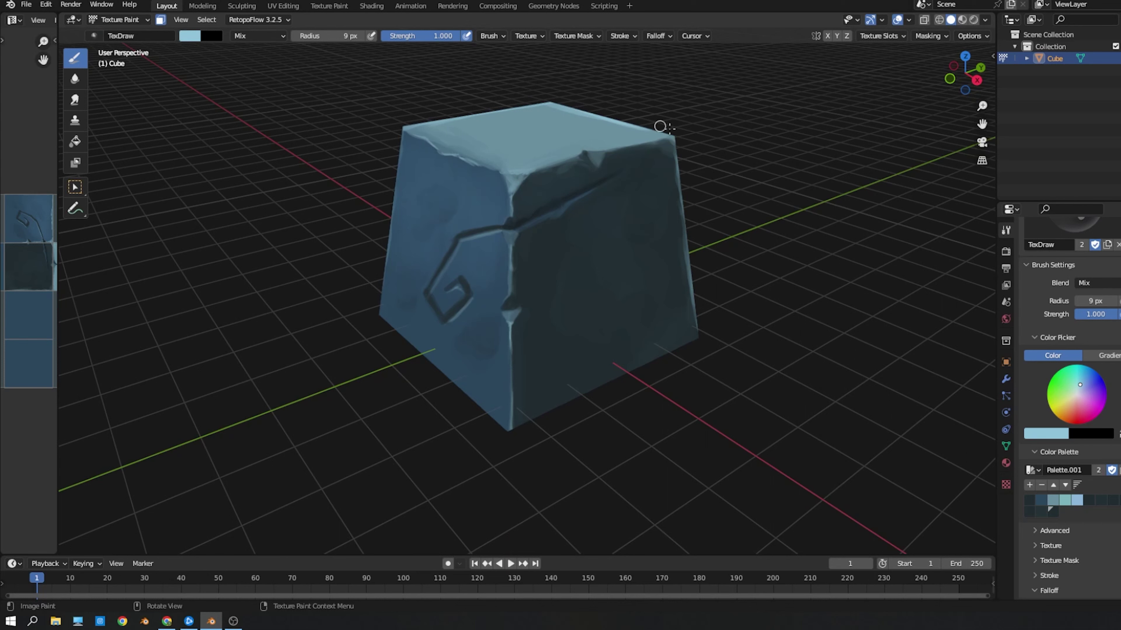
Step: Resize the brush to 22 px, then 2 px, and sample a lighter blue for spiral outlines
key("f")
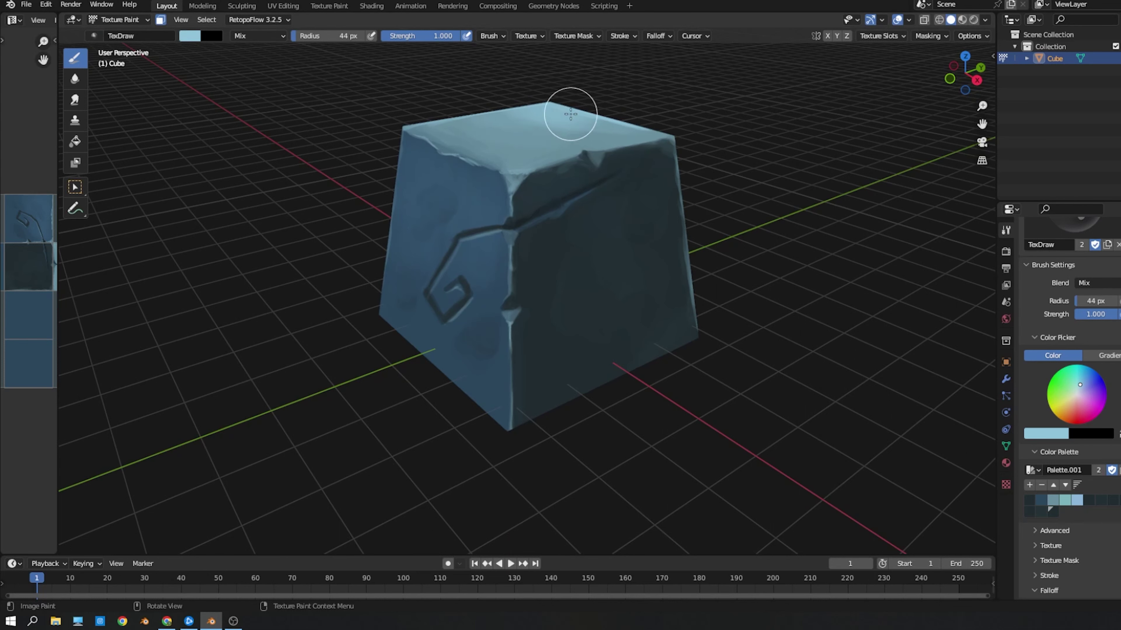
left_click(574, 102)
key("s")
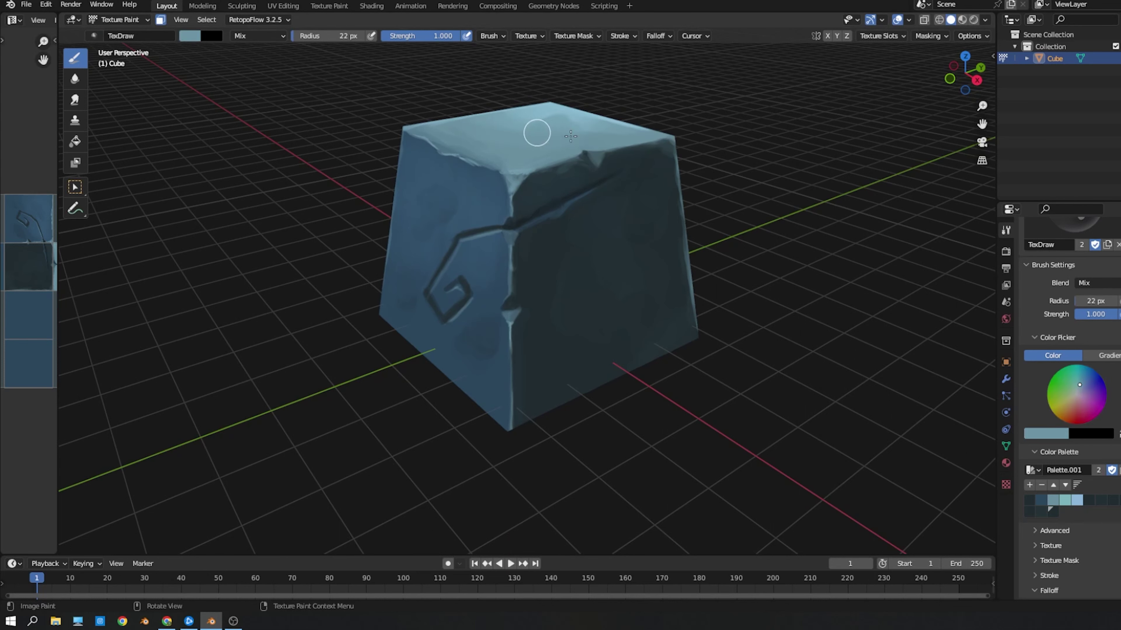
key("f")
left_click(516, 223)
key("s")
key("s")
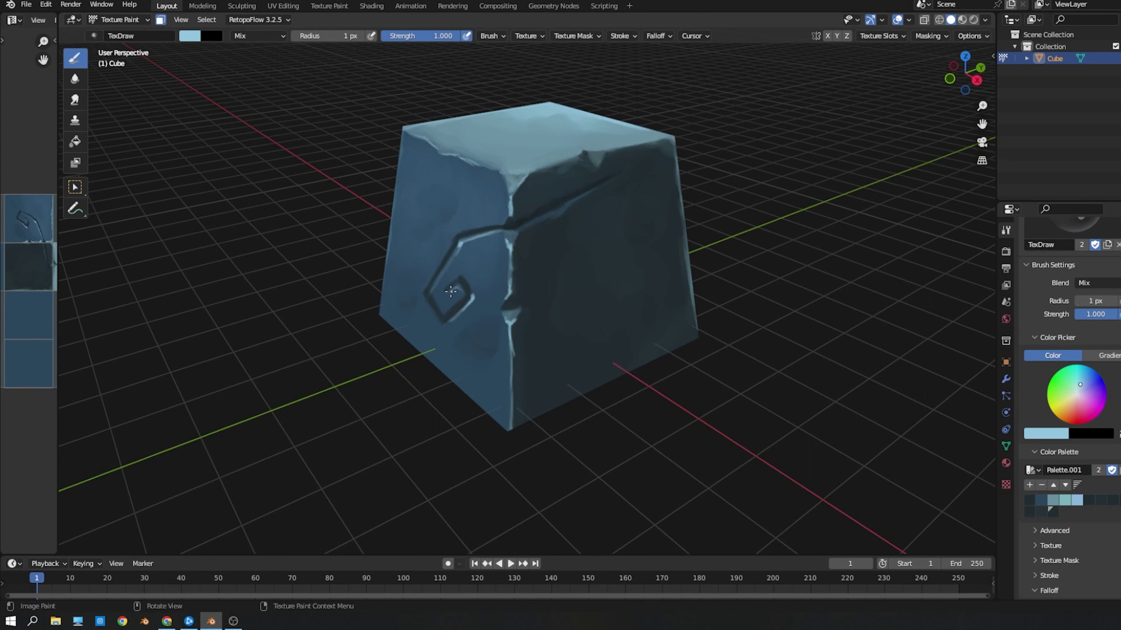
Step: Sample dark and lighter blues from the cube and save a darker blue as a palette swatch
key("s")
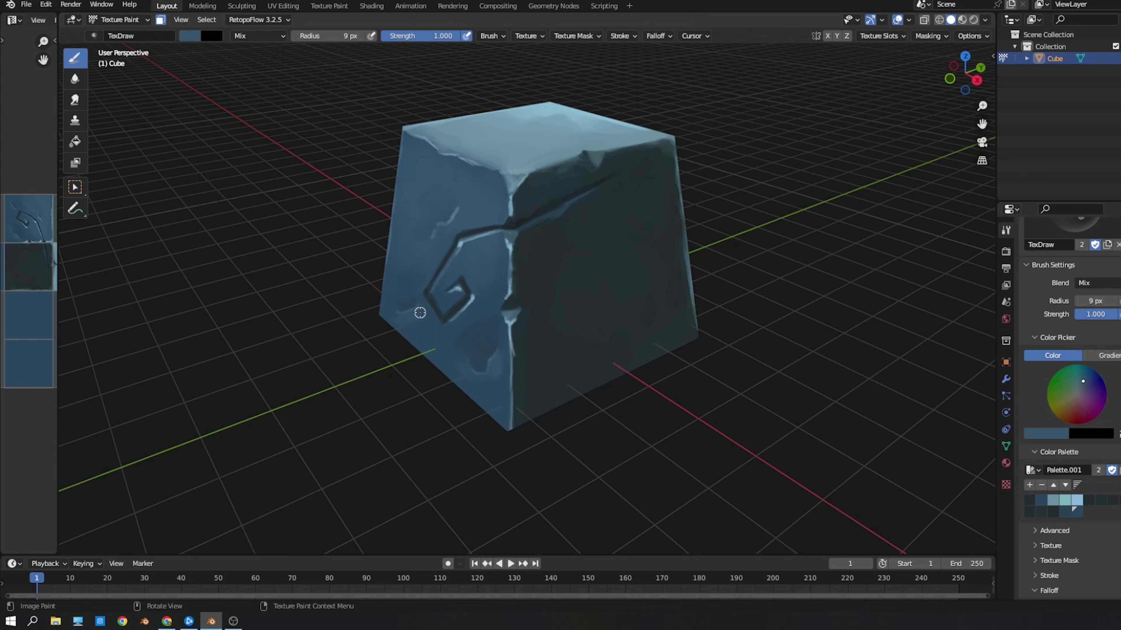
key("s")
key("bracketright")
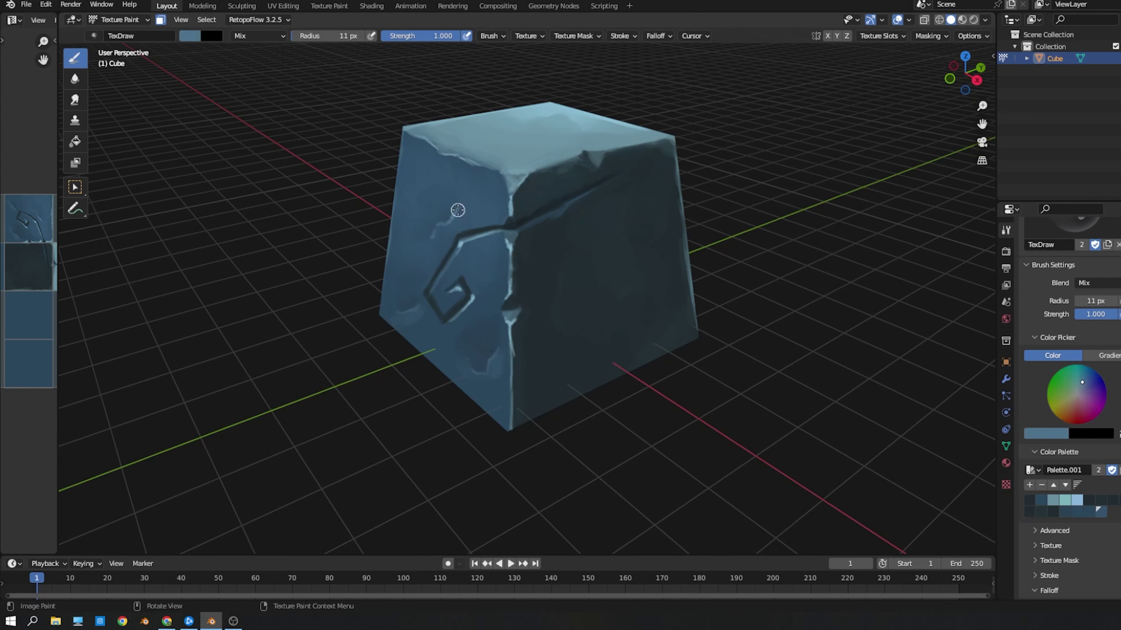
key("s")
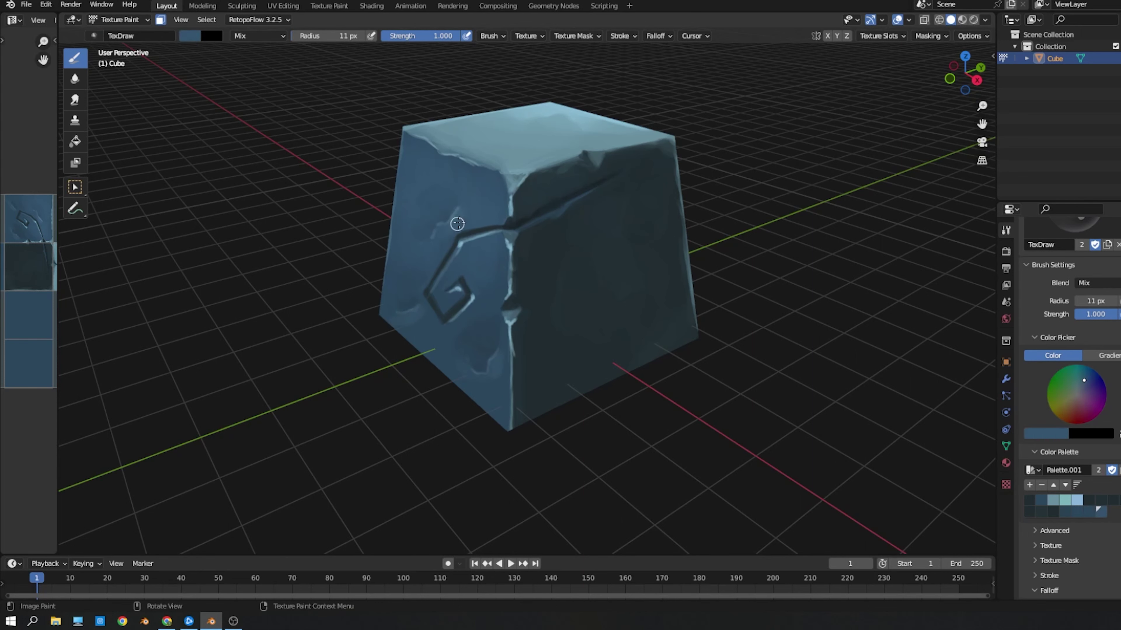
key("s")
key("bracketleft")
key("bracketleft")
key("bracketleft")
Step: Sample the crack's dark teal and the surface's light blue, saving the light blue as a swatch
scroll(563, 275, "down", 5)
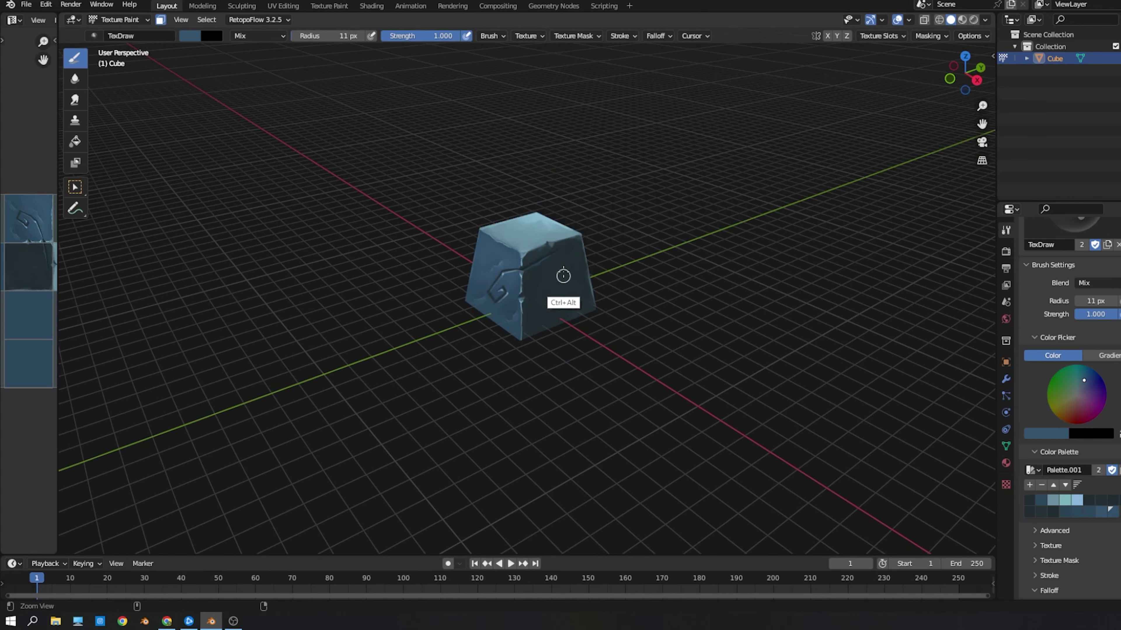
scroll(555, 305, "up", 2)
scroll(585, 302, "up", 3)
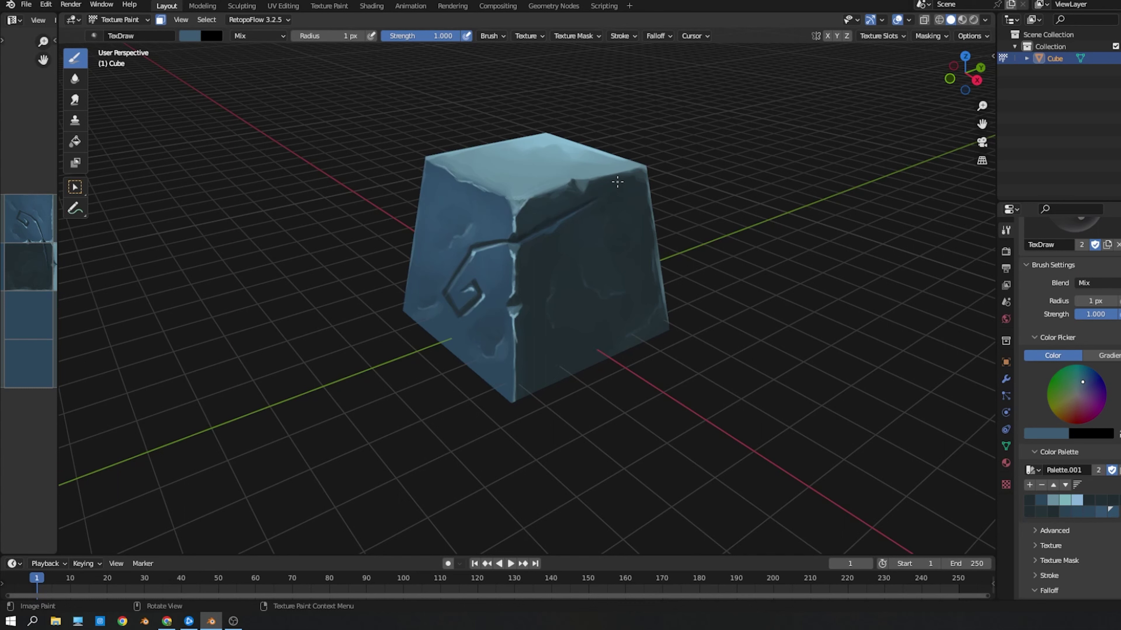
key("s")
key("s")
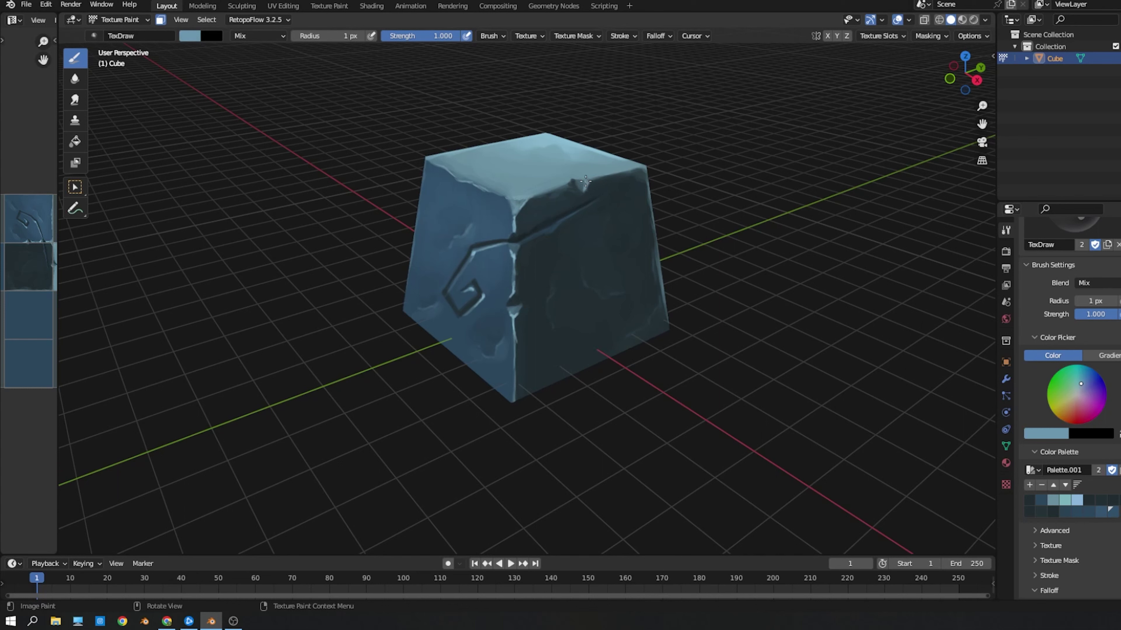
key("s")
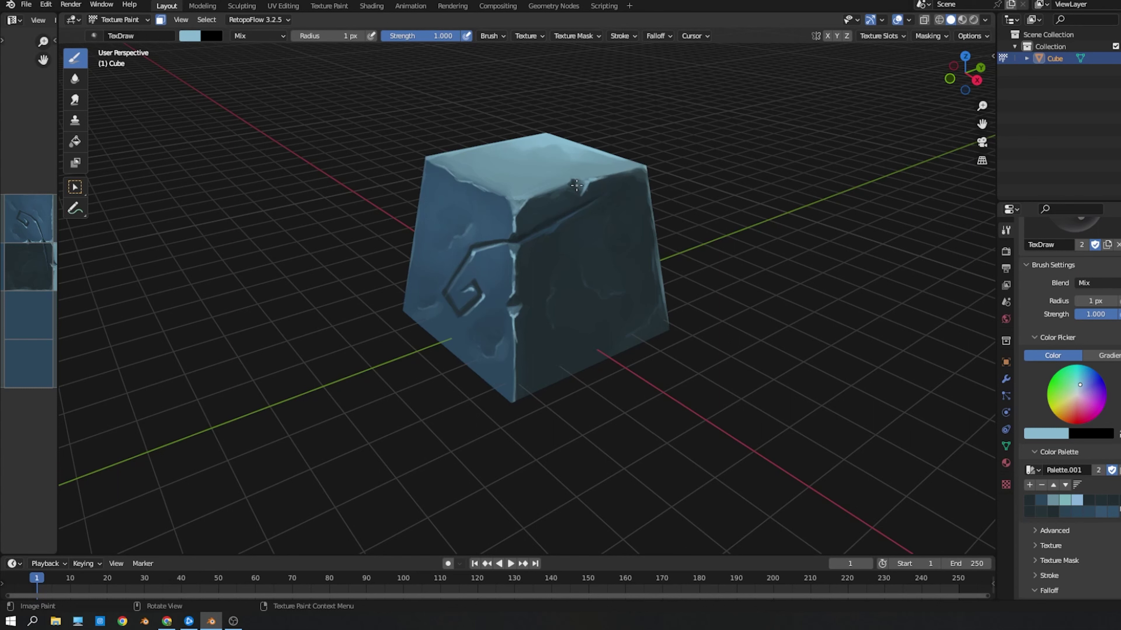
key("s")
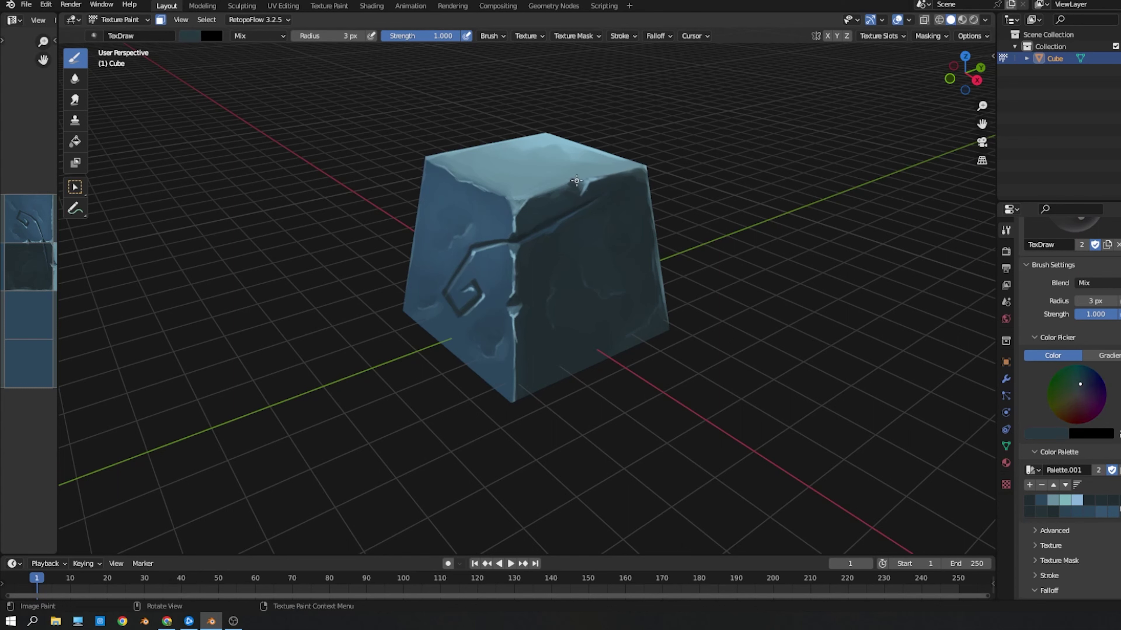
key("s")
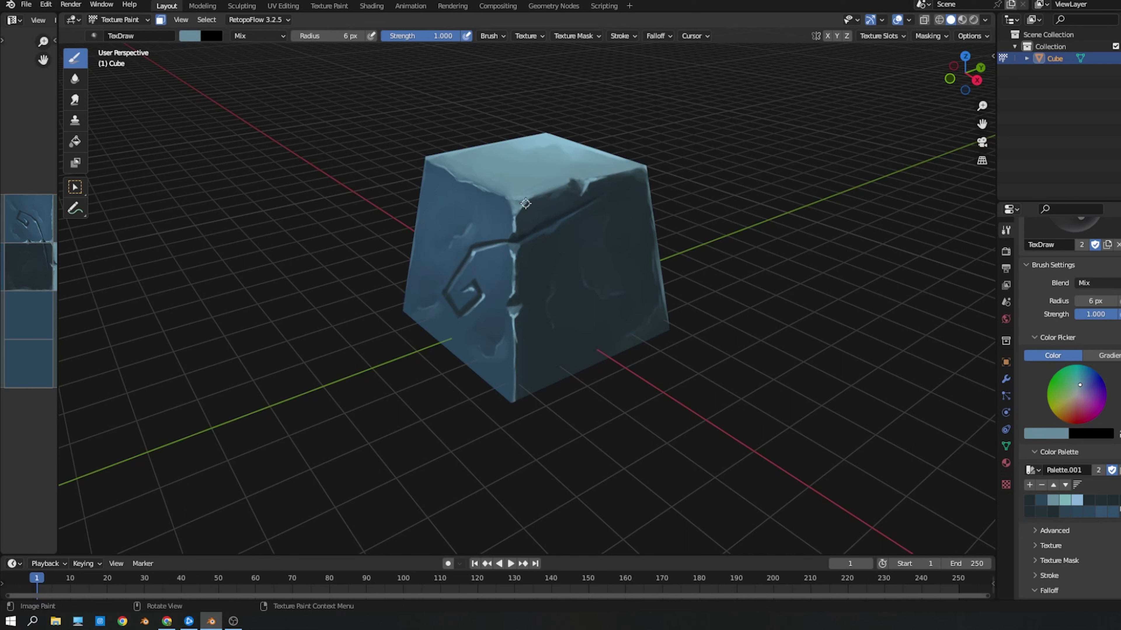
key("ctrl")
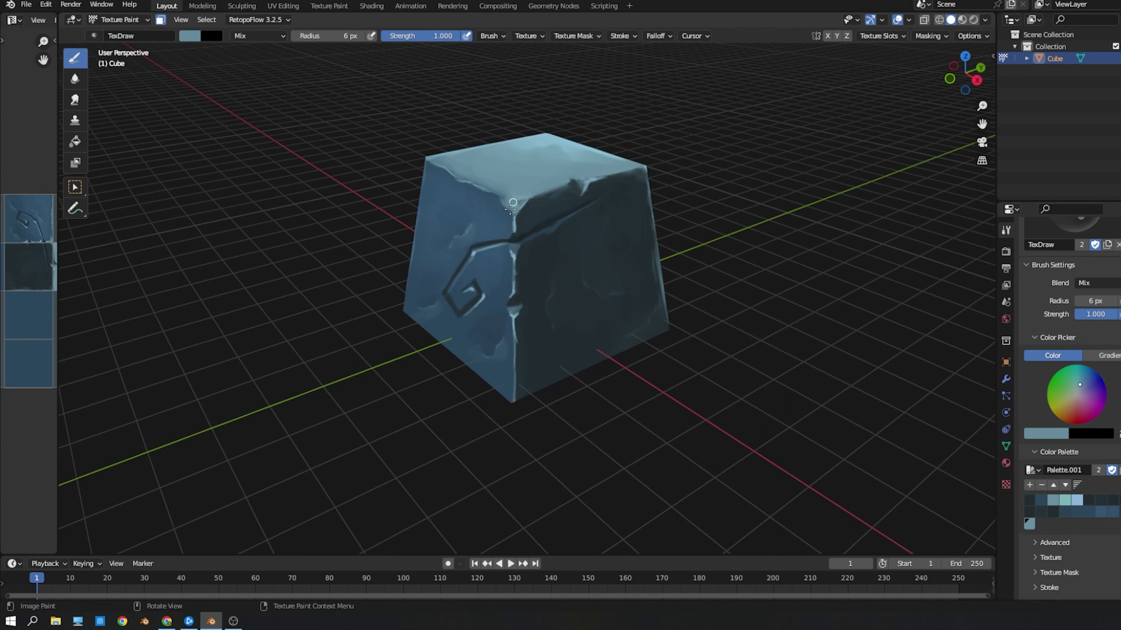
Step: Alternate lighter and darker sampled blues with resized brushes and save another palette swatch
key("s")
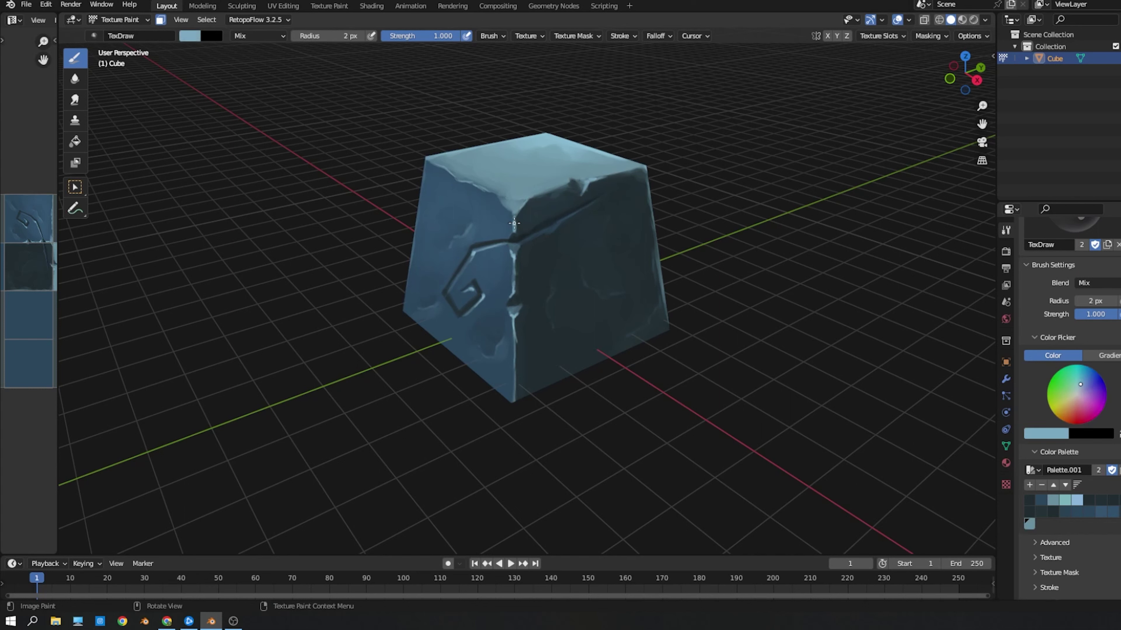
key("s")
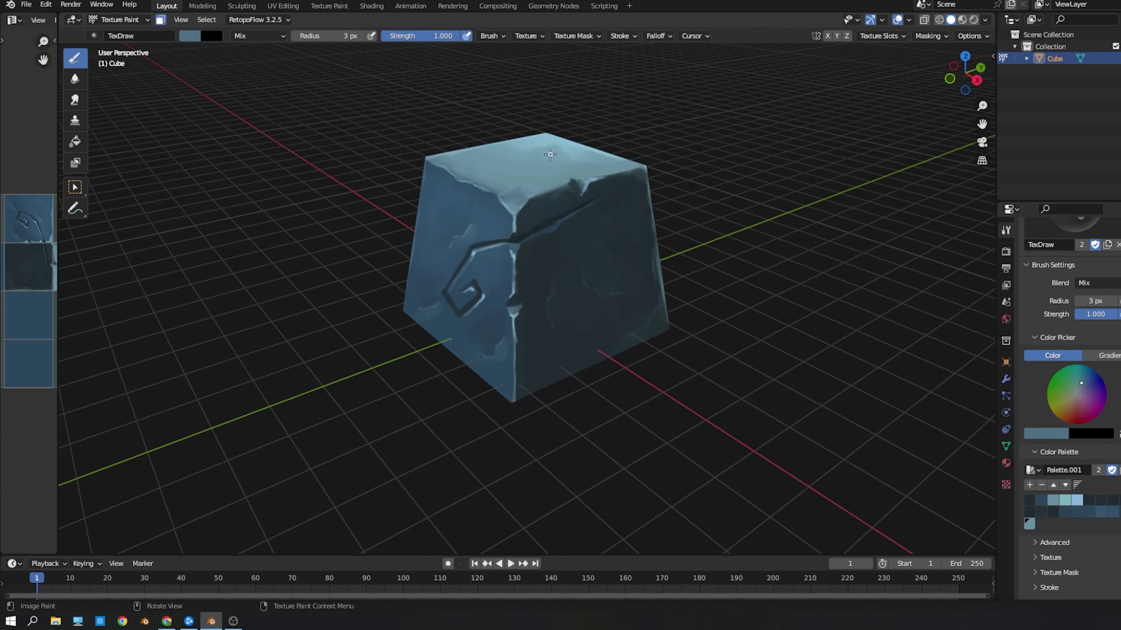
key("s")
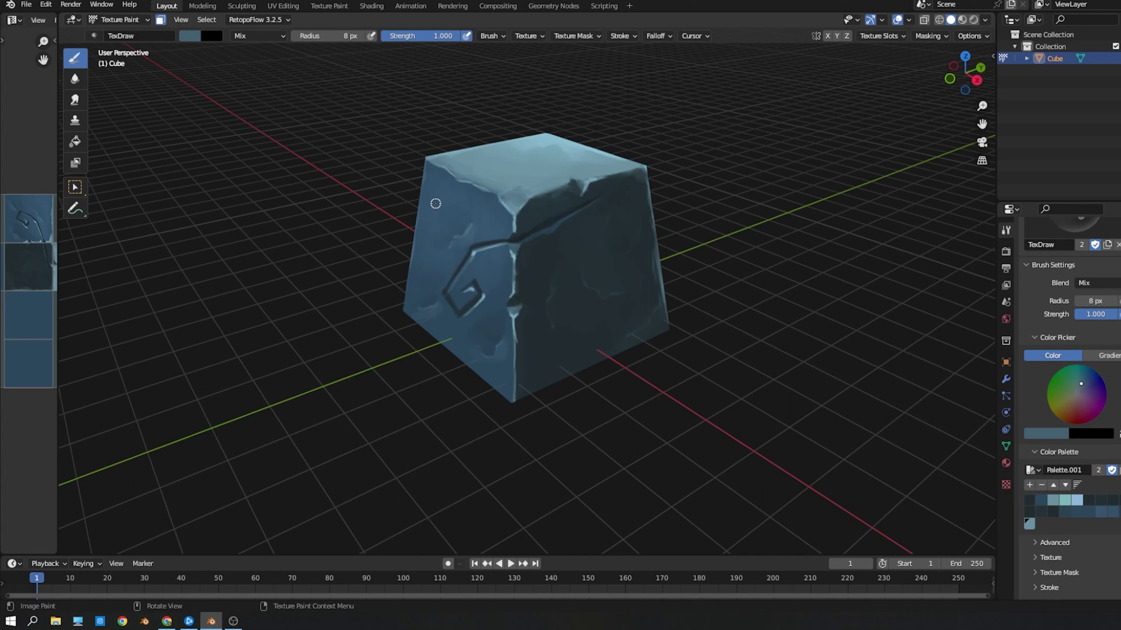
key("s")
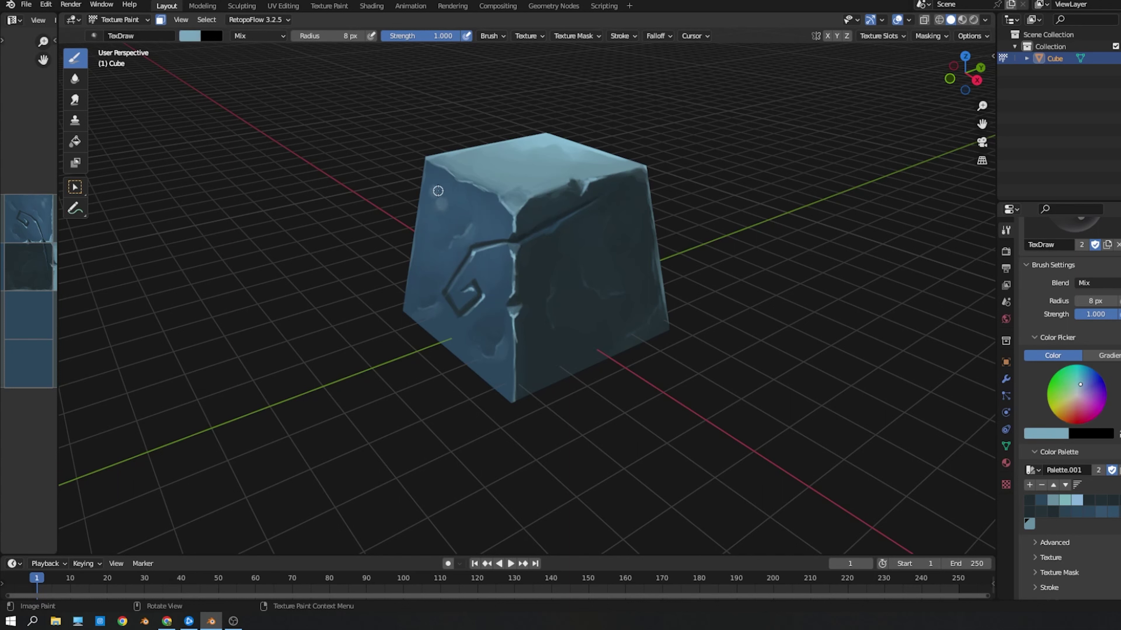
key("s")
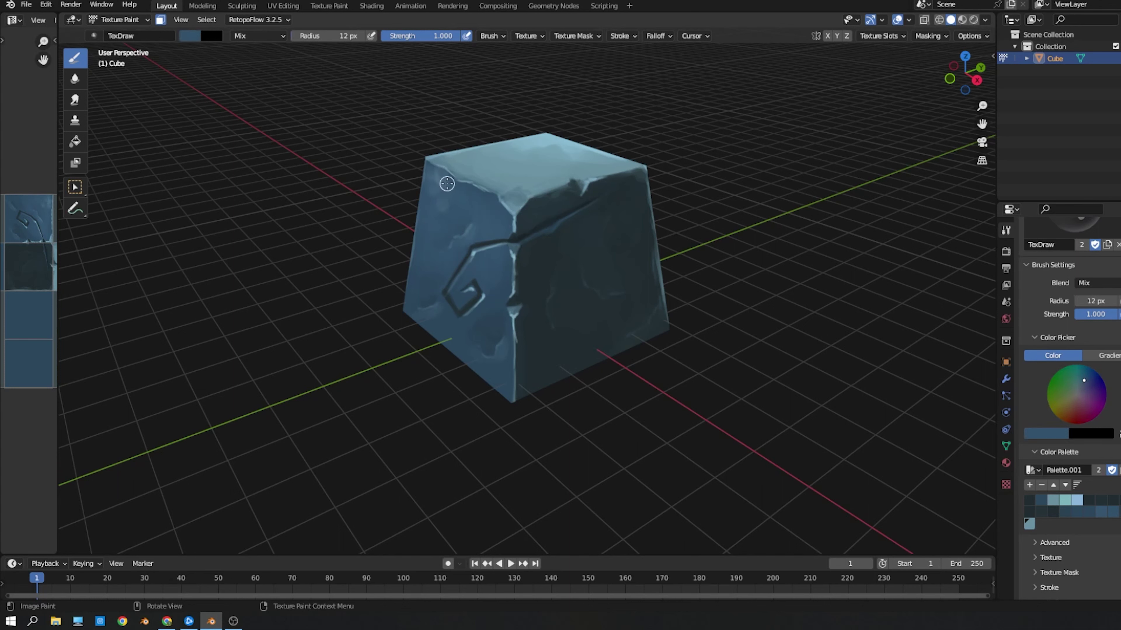
key("s")
Step: With a 1–2 px brush, paint a dark stroke refining the spiral carving
key("s")
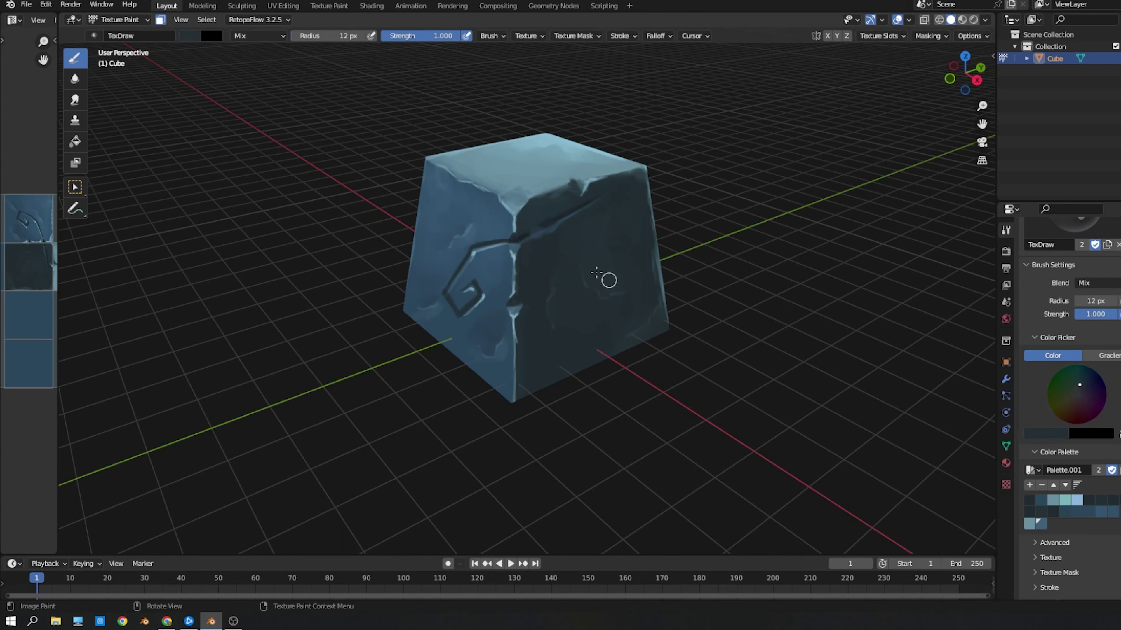
key("f")
left_click(552, 220)
key("s")
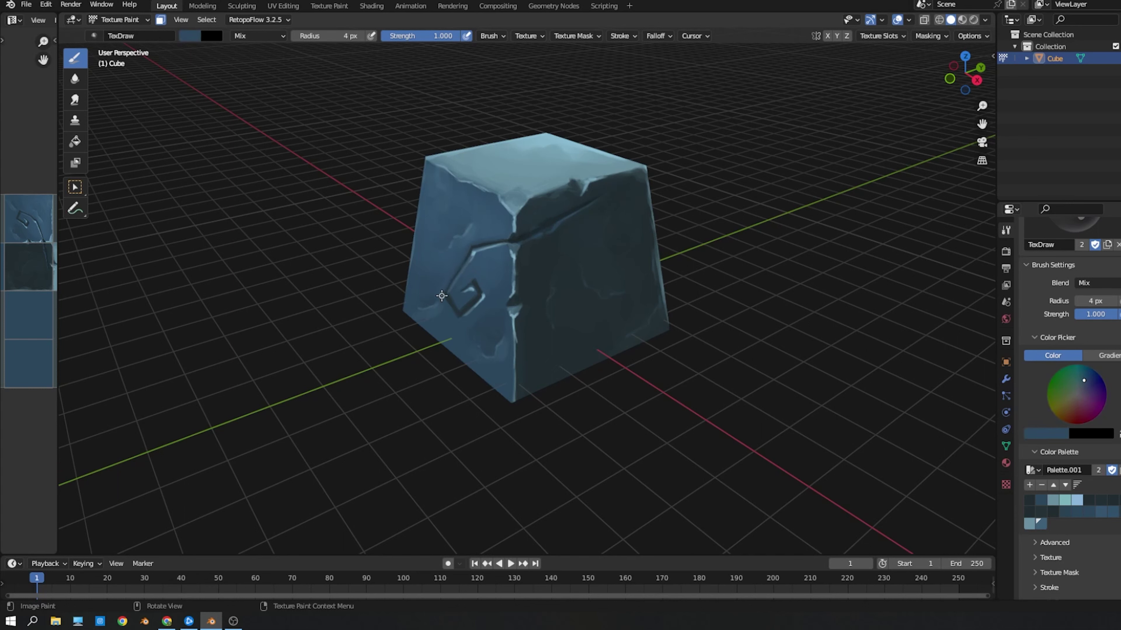
key("s")
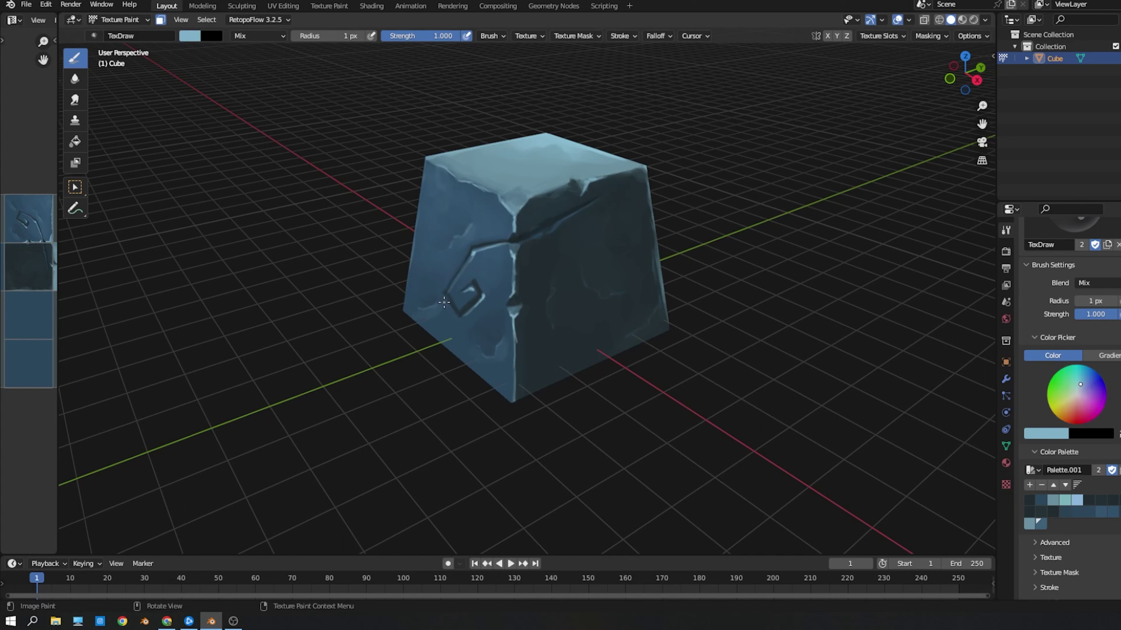
key("s")
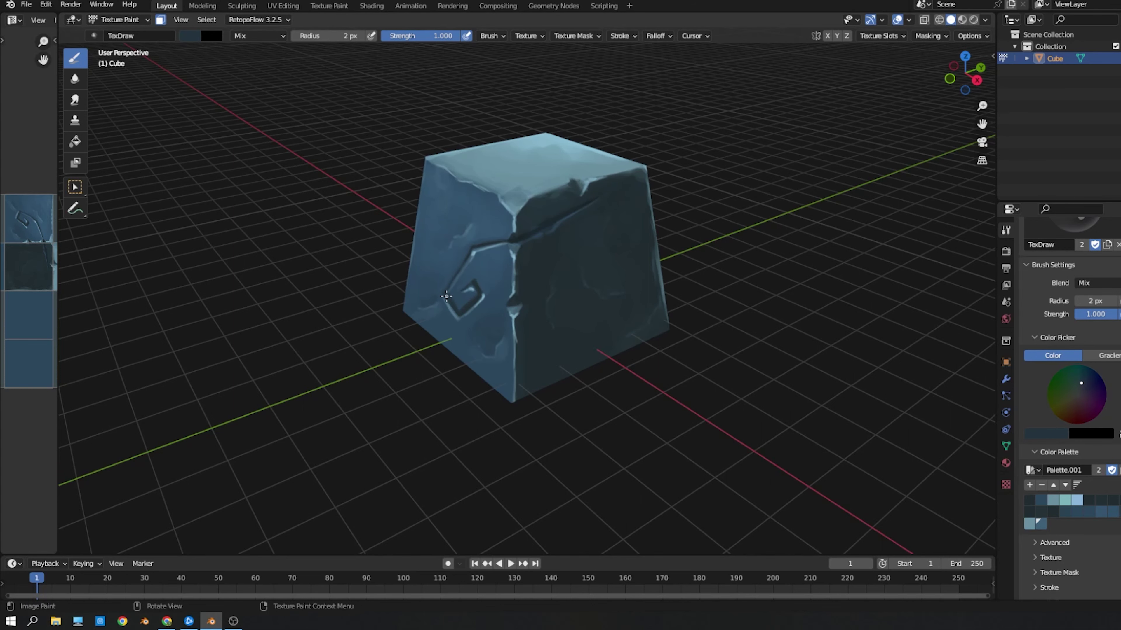
left_click_drag(471, 261, 457, 264)
scroll(507, 422, "down", 3)
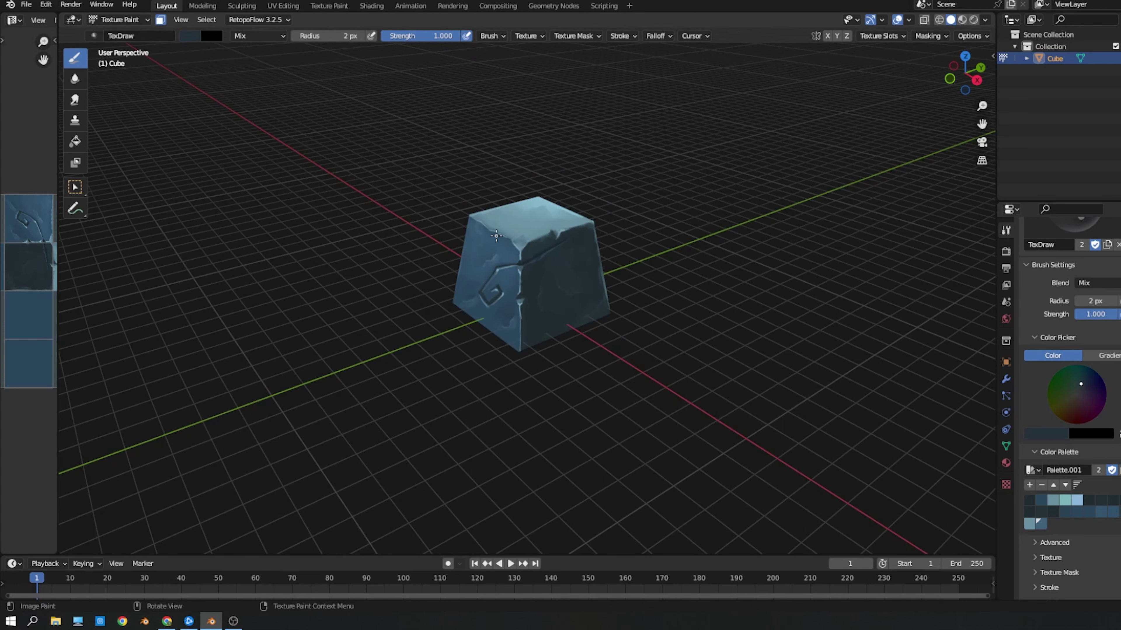
middle_click_drag(564, 250, 550, 380)
scroll(600, 260, "up", 2)
Step: Turn off the floor grid in Viewport Overlays
left_click(881, 19)
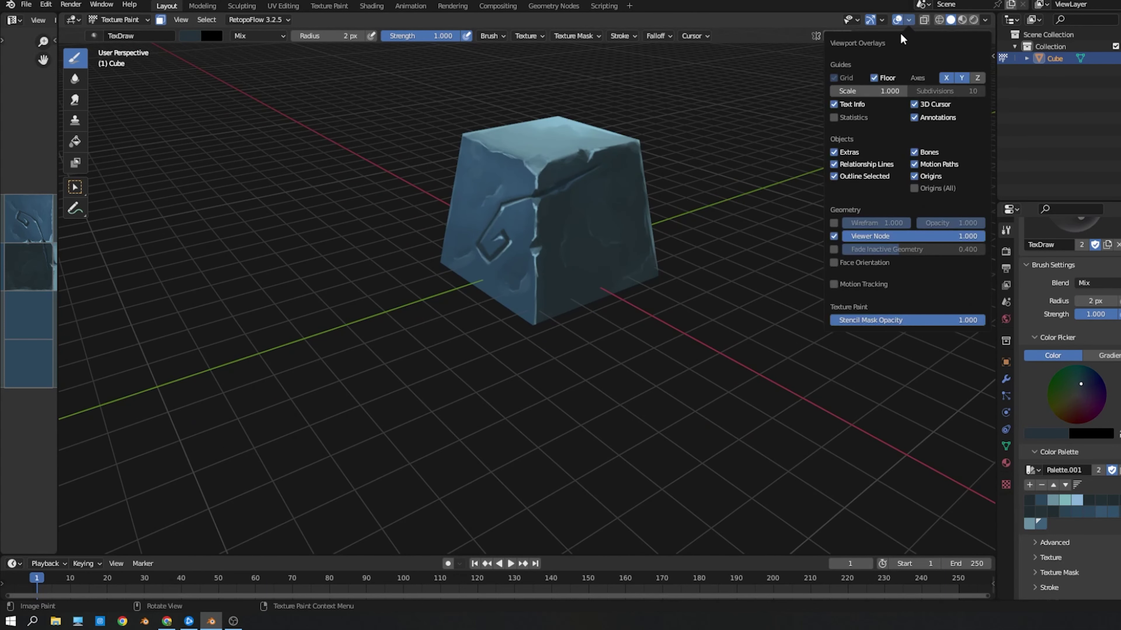
left_click(908, 19)
left_click(837, 78)
mouse_move(574, 274)
middle_mouse_down()
mouse_move(600, 290)
mouse_move(587, 309)
middle_mouse_up()
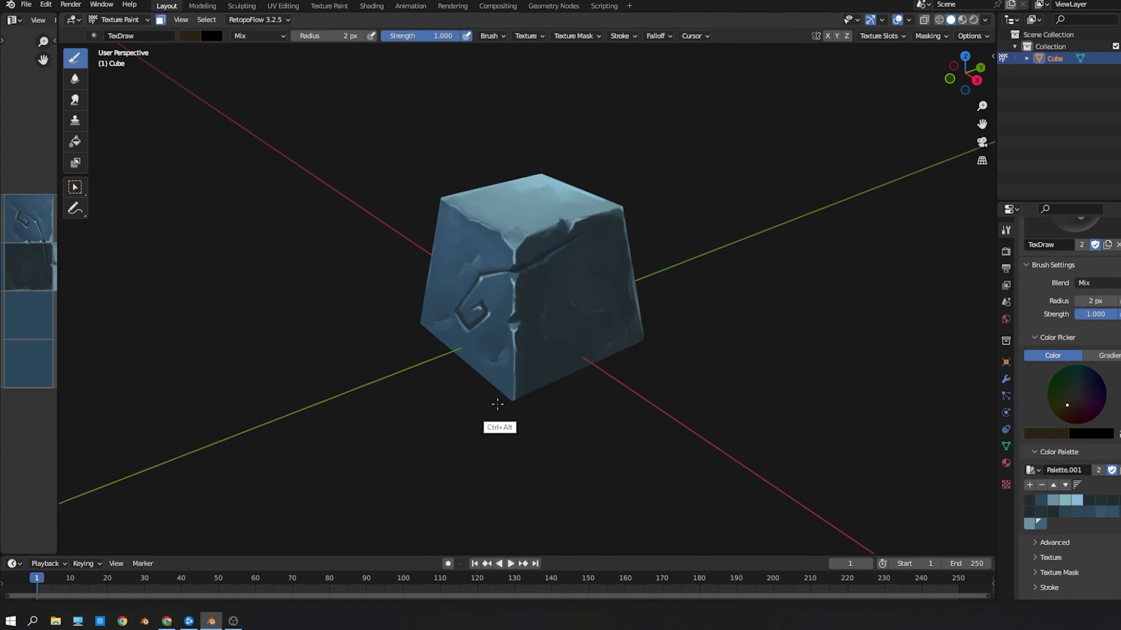
scroll(501, 427, "up", 1)
Step: Lower brush strength to 0.432 and set the radius to about 26 px
left_click_drag(1117, 314, 1103, 321)
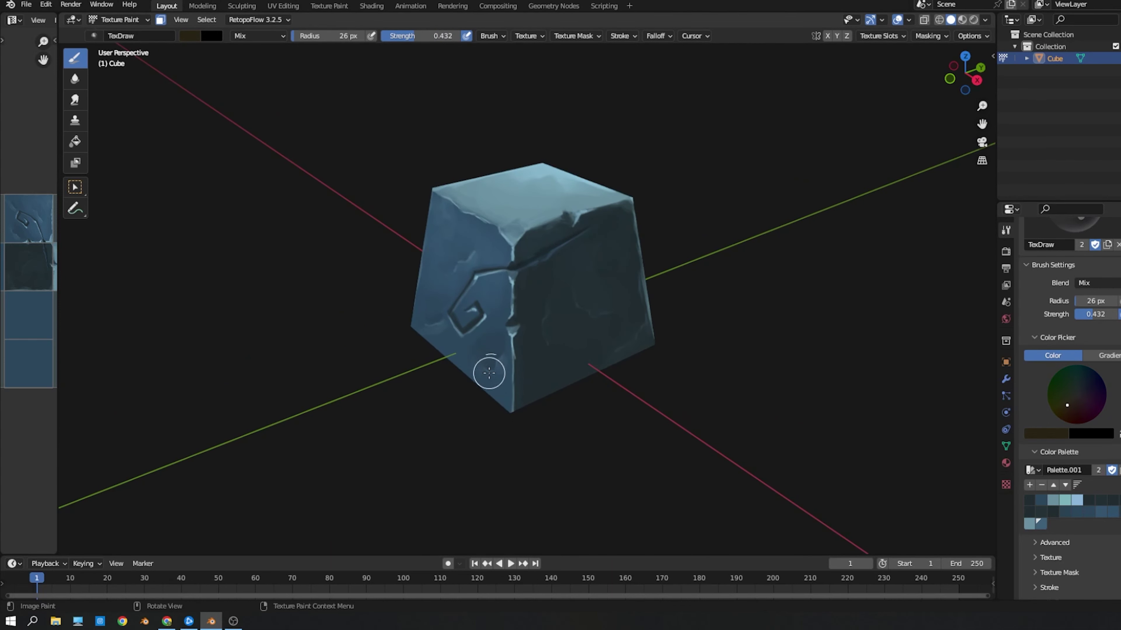
key("f")
left_click(479, 379)
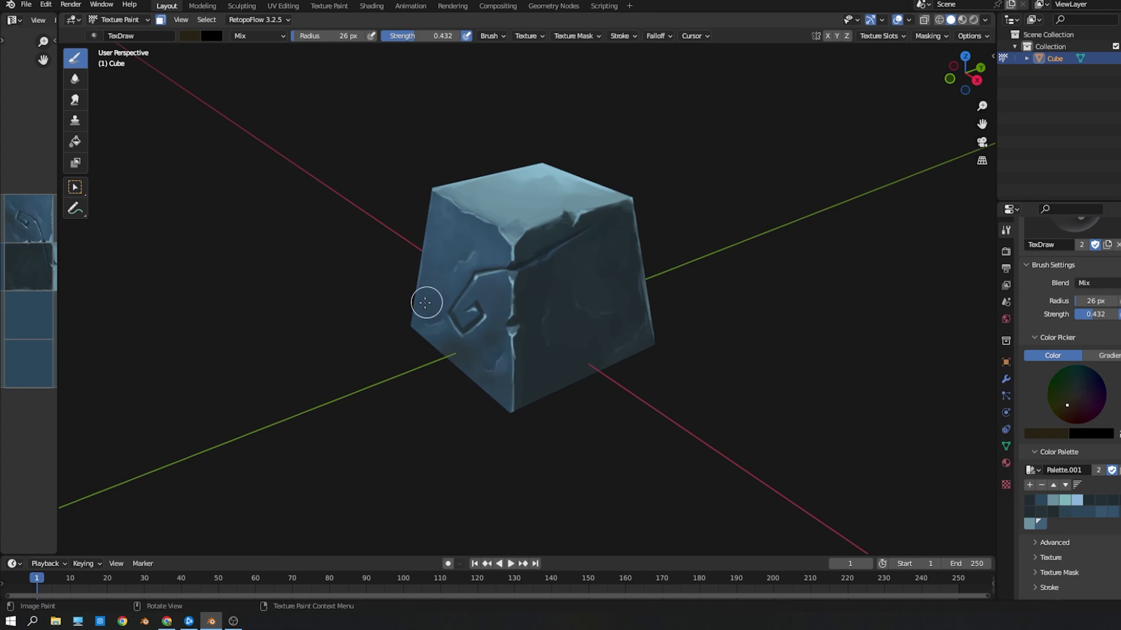
key("bracketleft")
key("bracketleft")
key("bracketright")
key("bracketright")
key("bracketright")
Step: Paint soft brown shading with a gradually smaller brush, then sample blue from the cube
left_click(1068, 409)
key("bracketleft")
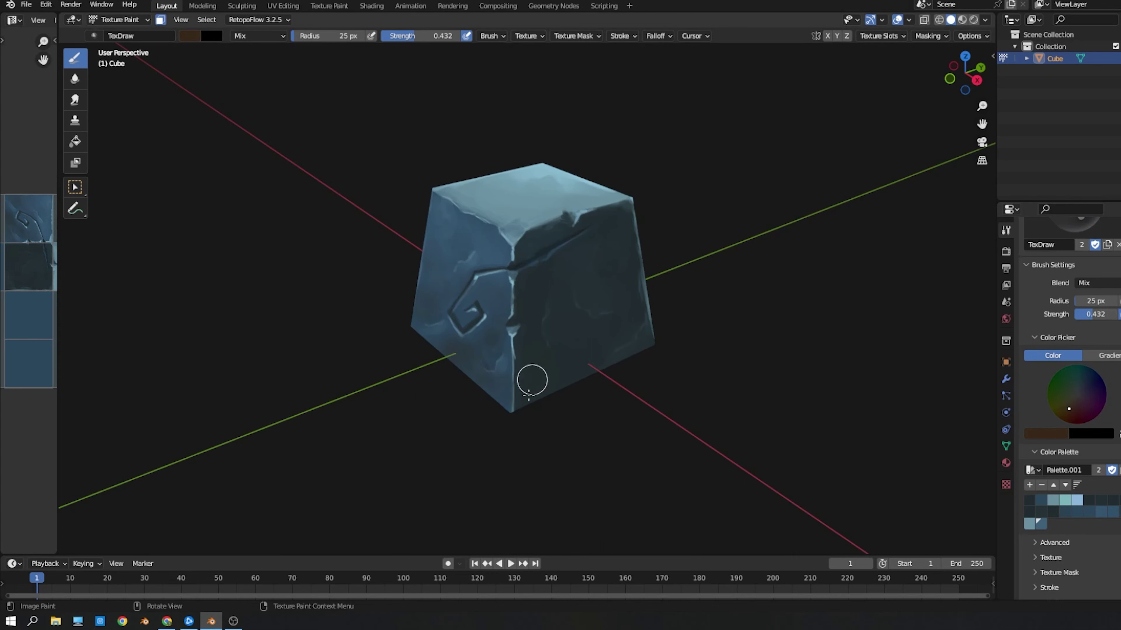
key("bracketleft")
key("bracketleft")
key("bracketleft")
scroll(489, 292, "up", 2)
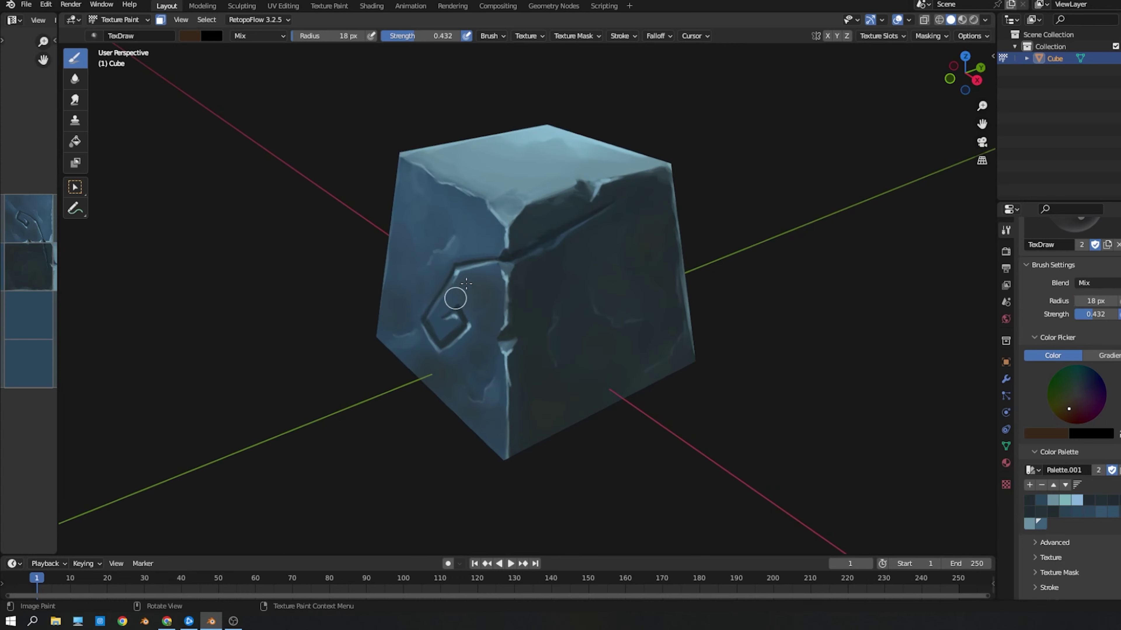
key("bracketleft")
key("bracketleft")
key("bracketleft")
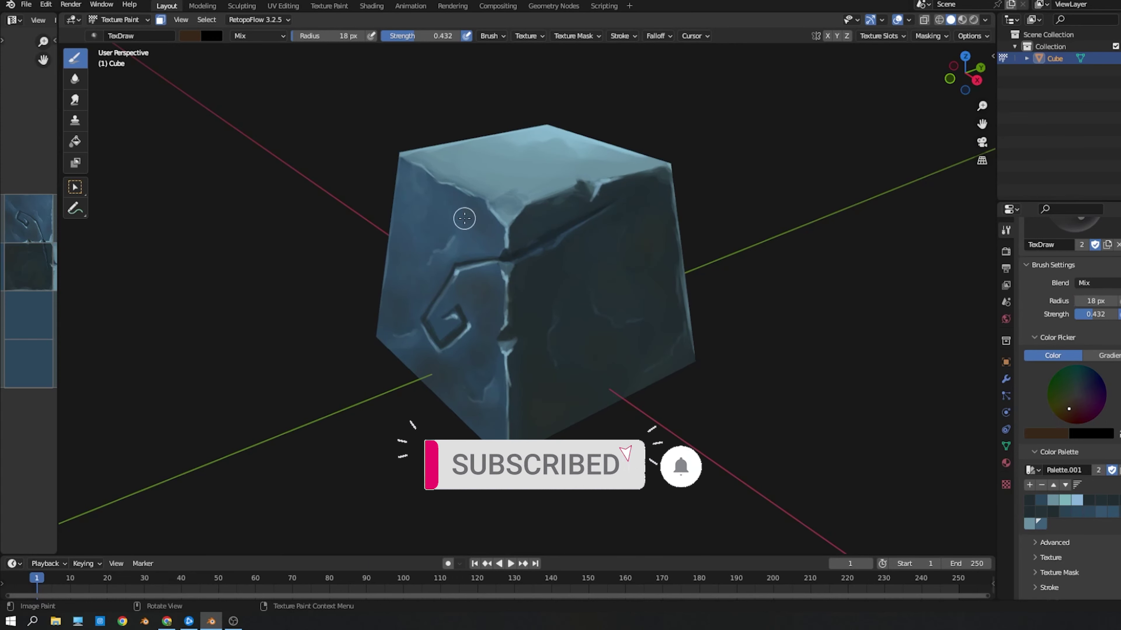
key("s")
scroll(409, 363, "down", 1)
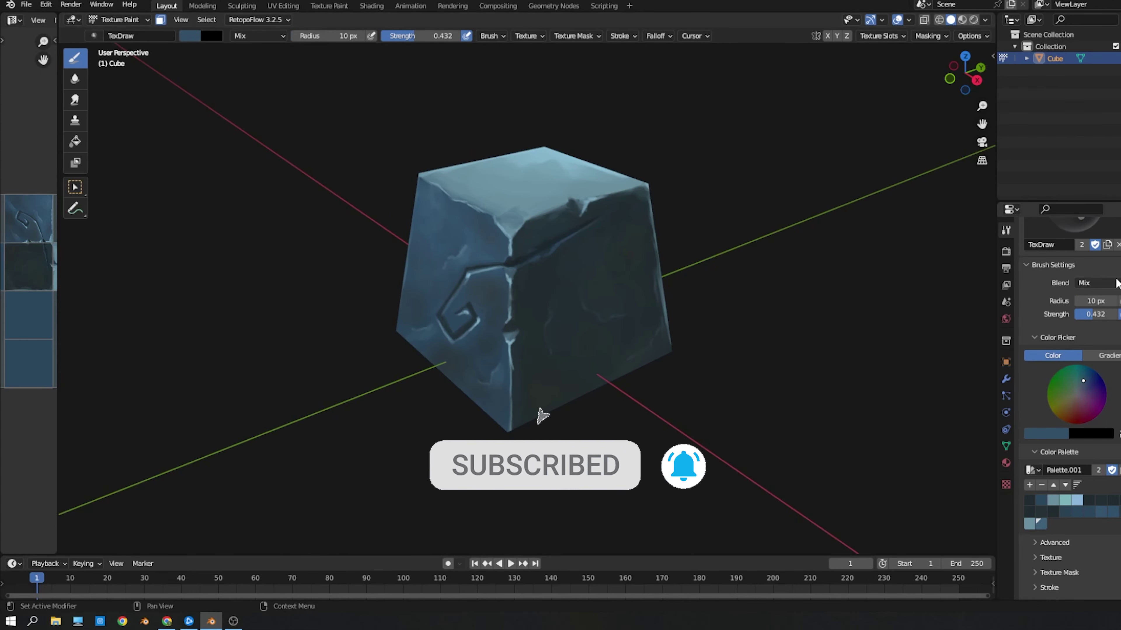
Step: Set brush blending to Multiply and pick the first dark palette colour
left_click(1096, 283)
left_click(946, 342)
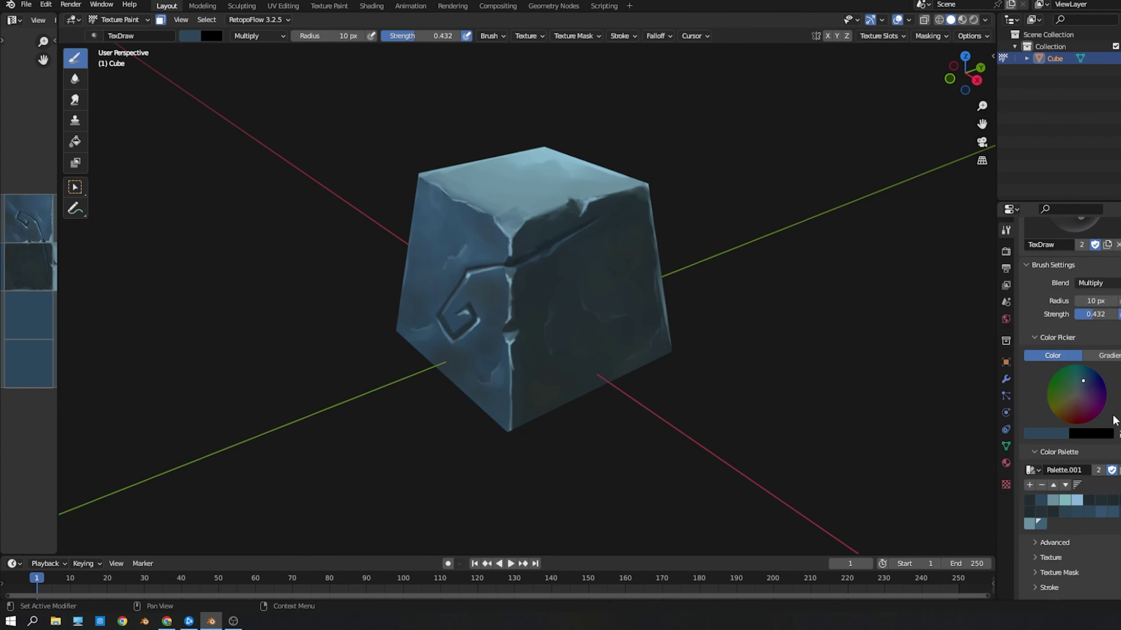
left_click(1029, 500)
middle_click_drag(583, 389, 602, 383)
Step: Darken the lower faces with a large brush, shrinking it from 125 px to about 91 px
key("f")
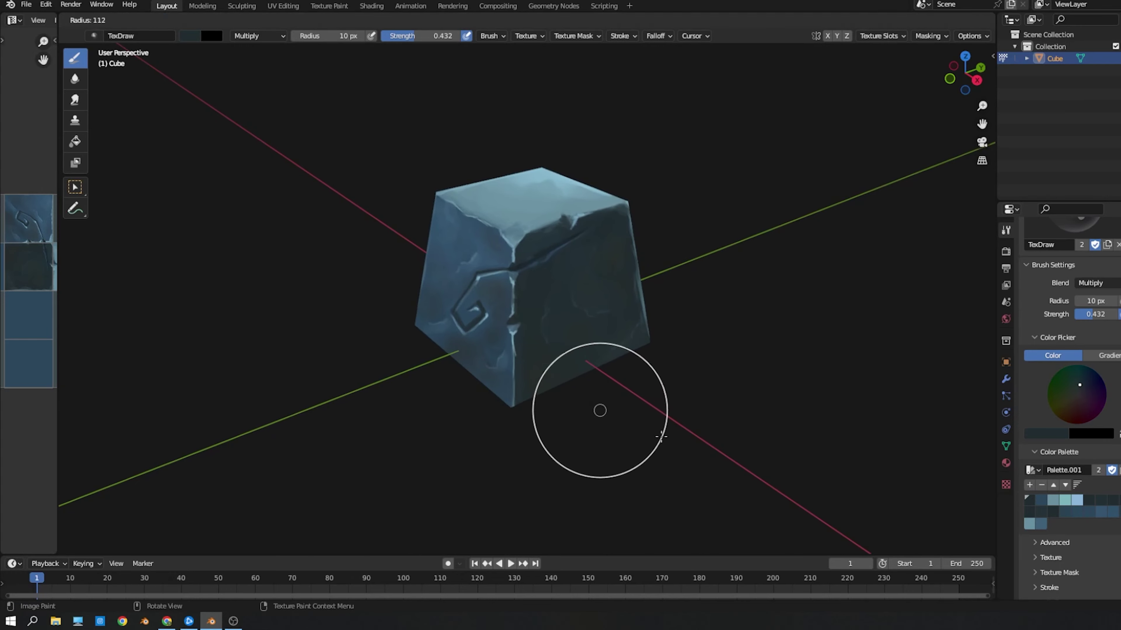
left_click(574, 419)
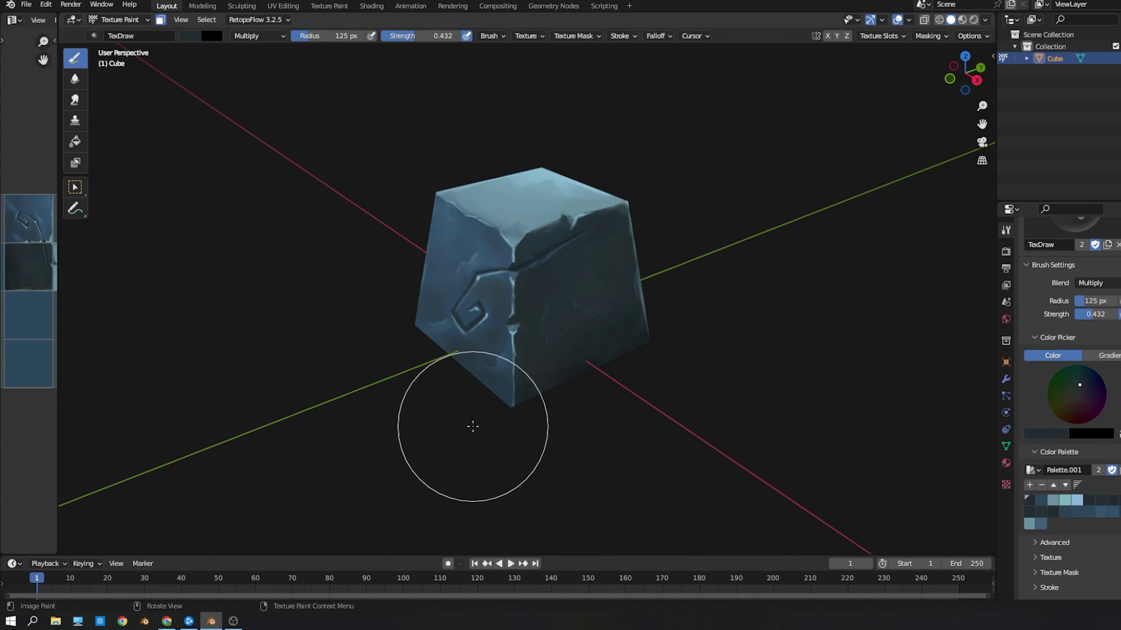
key("bracketleft")
key("bracketleft")
key("bracketleft")
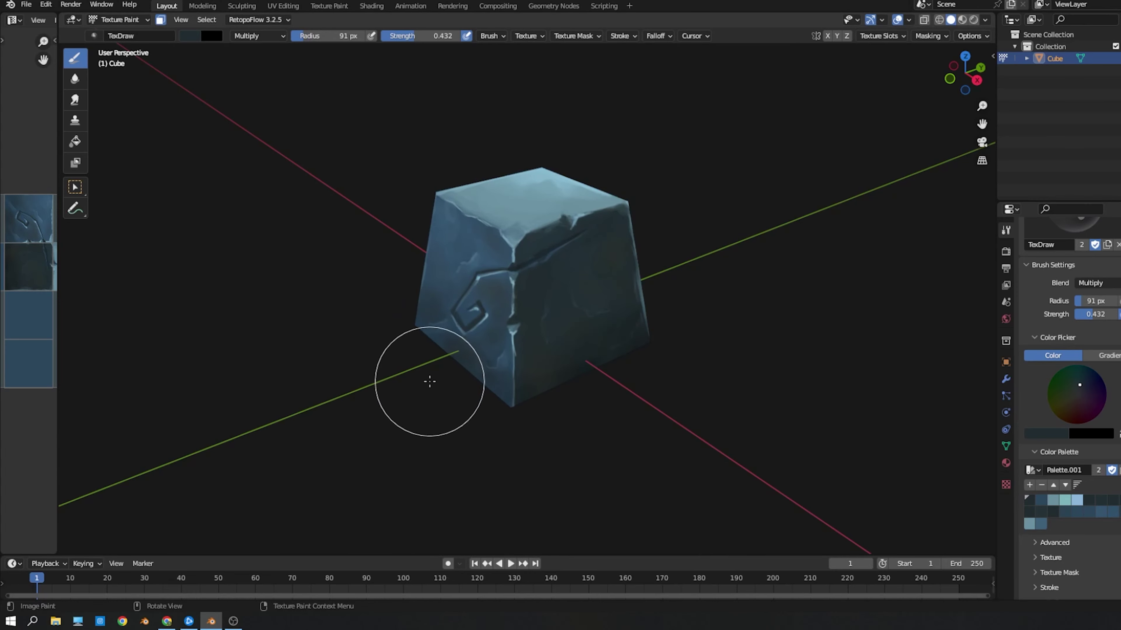
middle_click_drag(405, 380, 443, 380)
key("bracketleft")
key("bracketleft")
key("bracketleft")
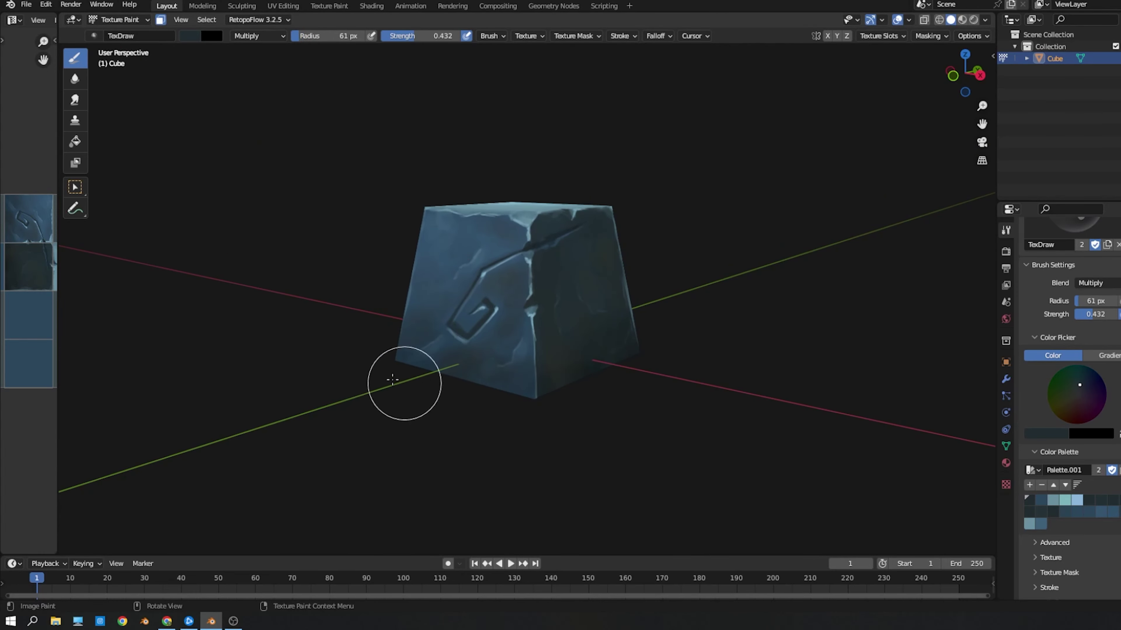
key("f")
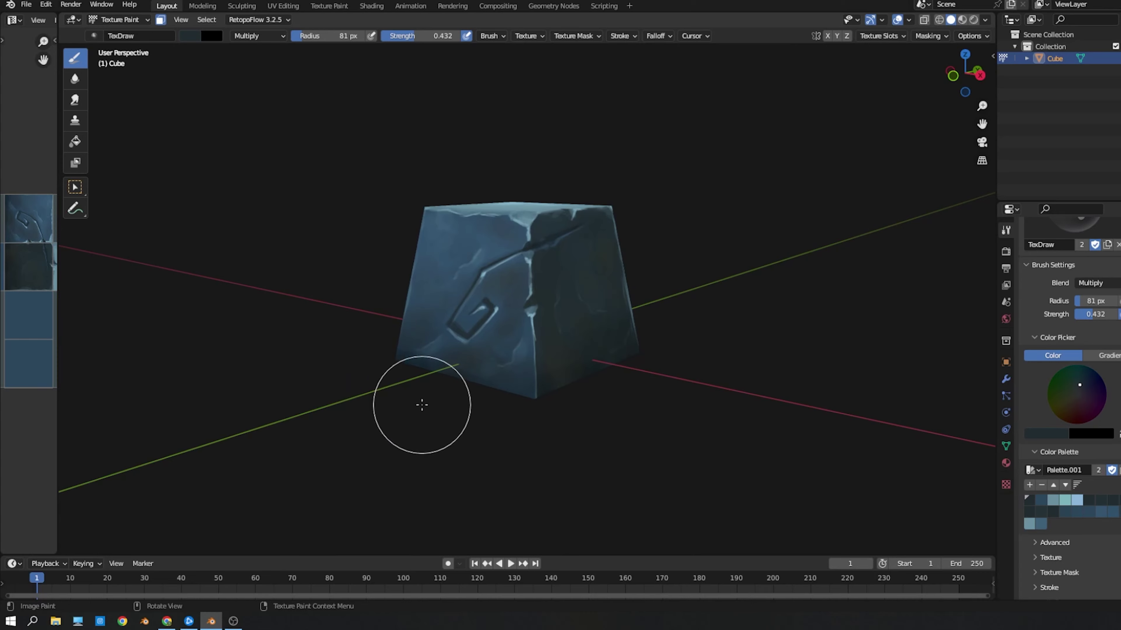
key("Escape")
middle_click_drag(567, 406, 619, 386)
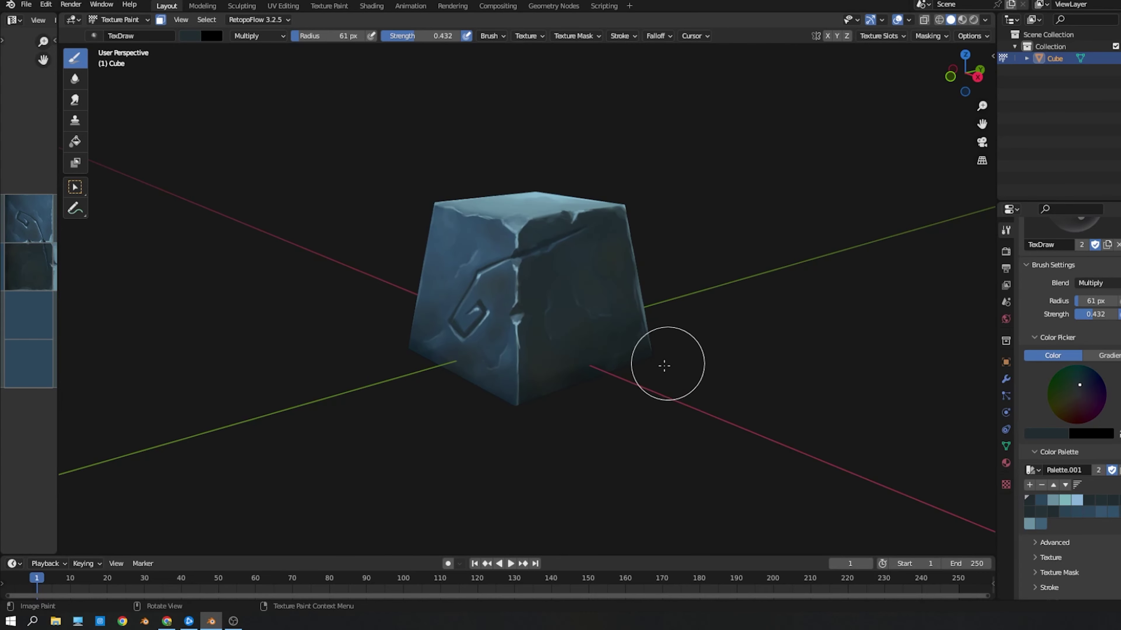
key("f")
left_click(627, 389)
Step: Reduce brush strength to about 0.257 and bring up the blending mode list
key("ctrl+z")
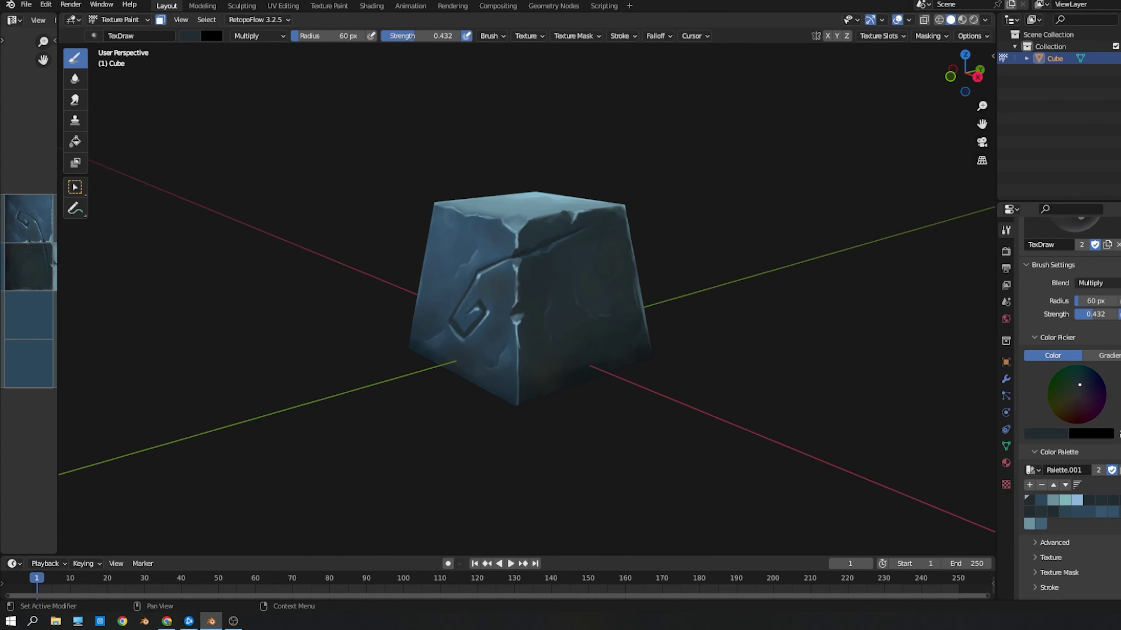
left_click_drag(1098, 314, 1089, 314)
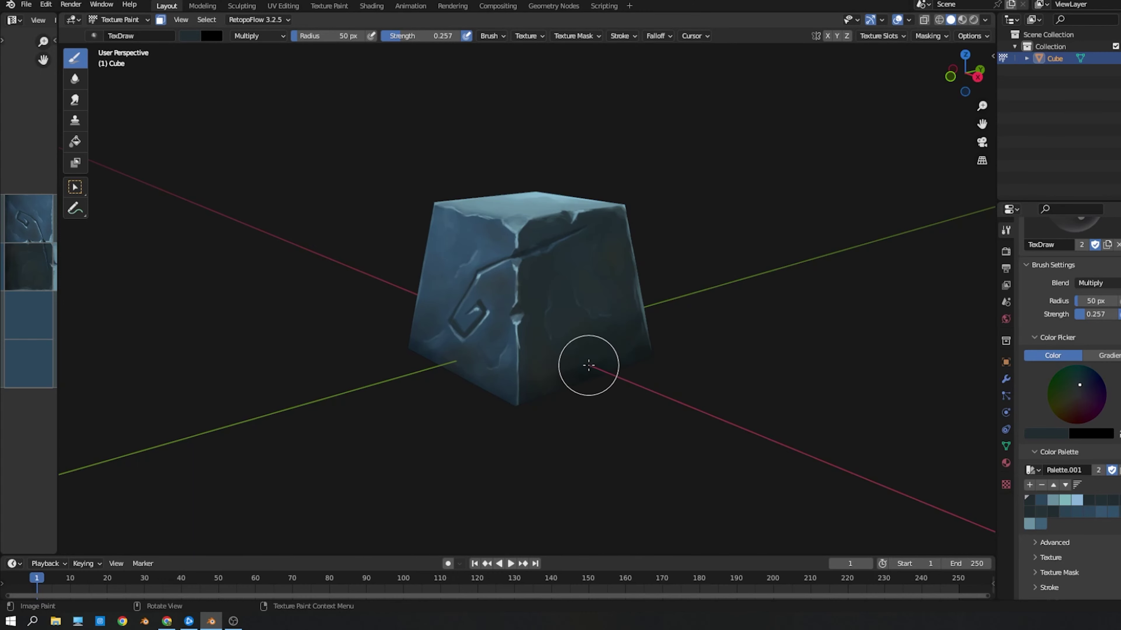
left_click(1094, 283)
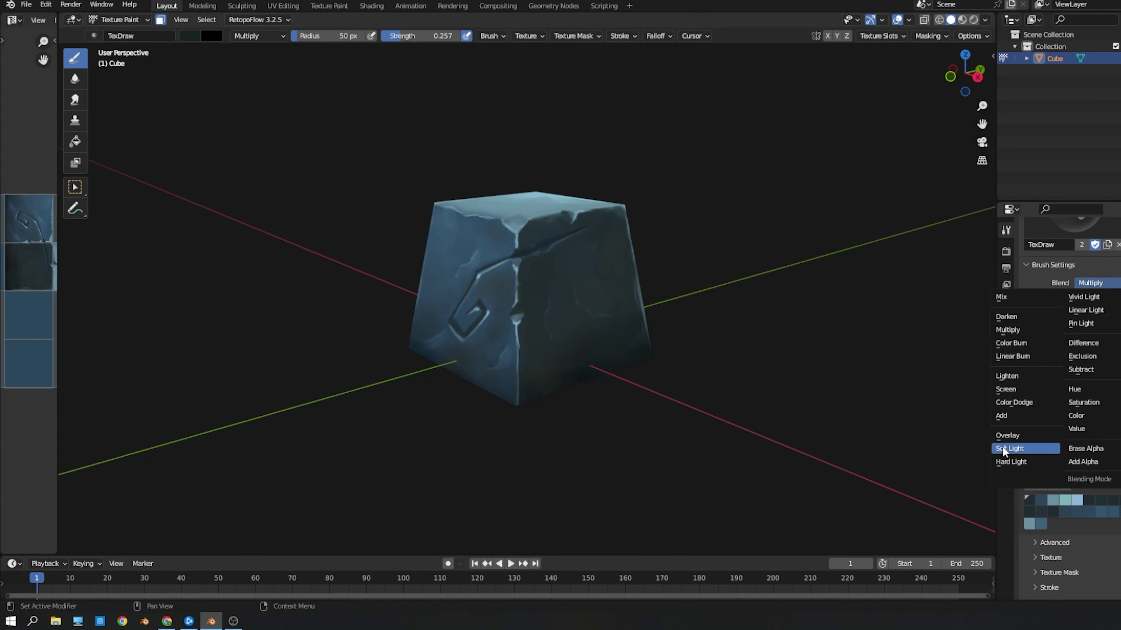
Step: Switch blending to Mix, zoom in on the cracks, and raise strength to about 0.662
left_click(1011, 299)
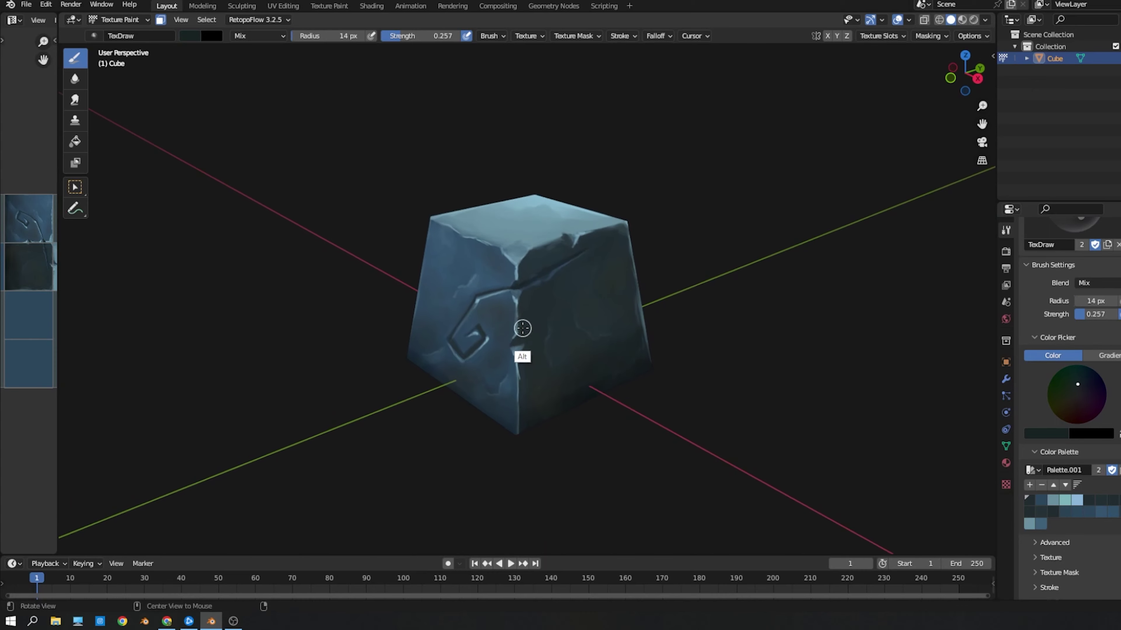
middle_click_drag(558, 353, 542, 250, "ctrl")
middle_click_drag(511, 328, 507, 317, "ctrl")
key("s")
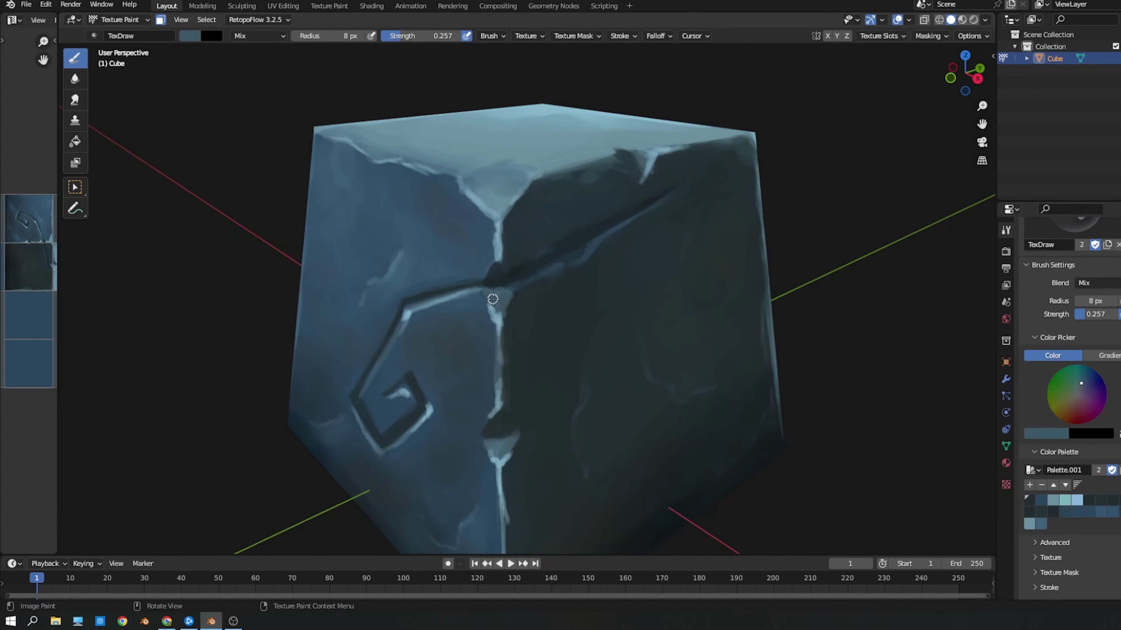
left_click_drag(1090, 314, 1100, 318)
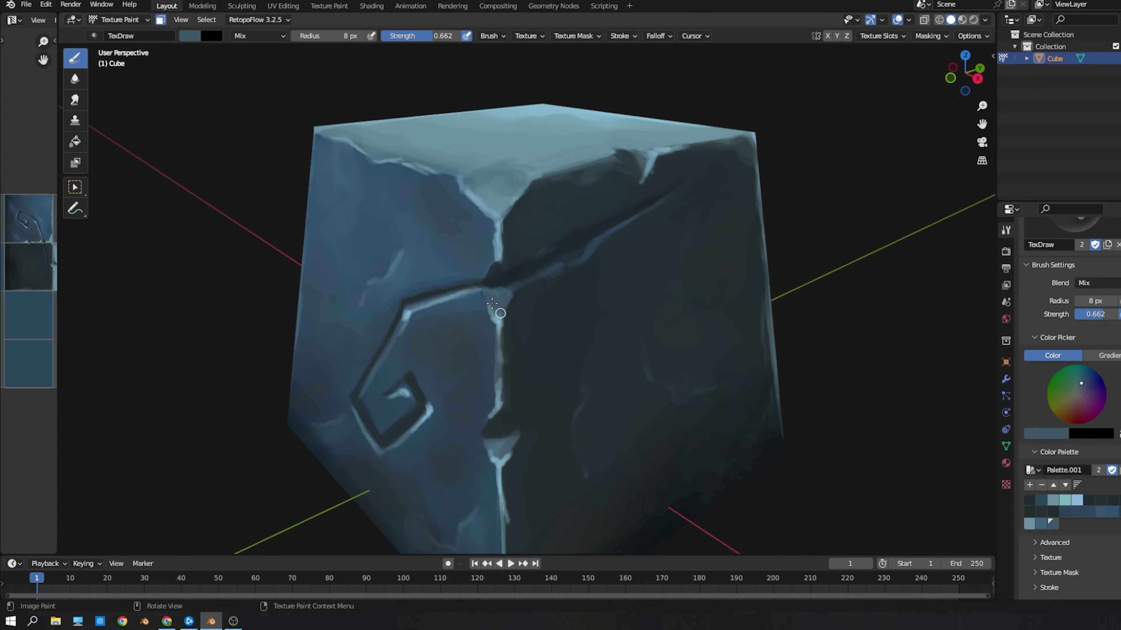
Step: Sample stone and crack colours with an 11 px brush at nearly full strength
key("s")
key("s")
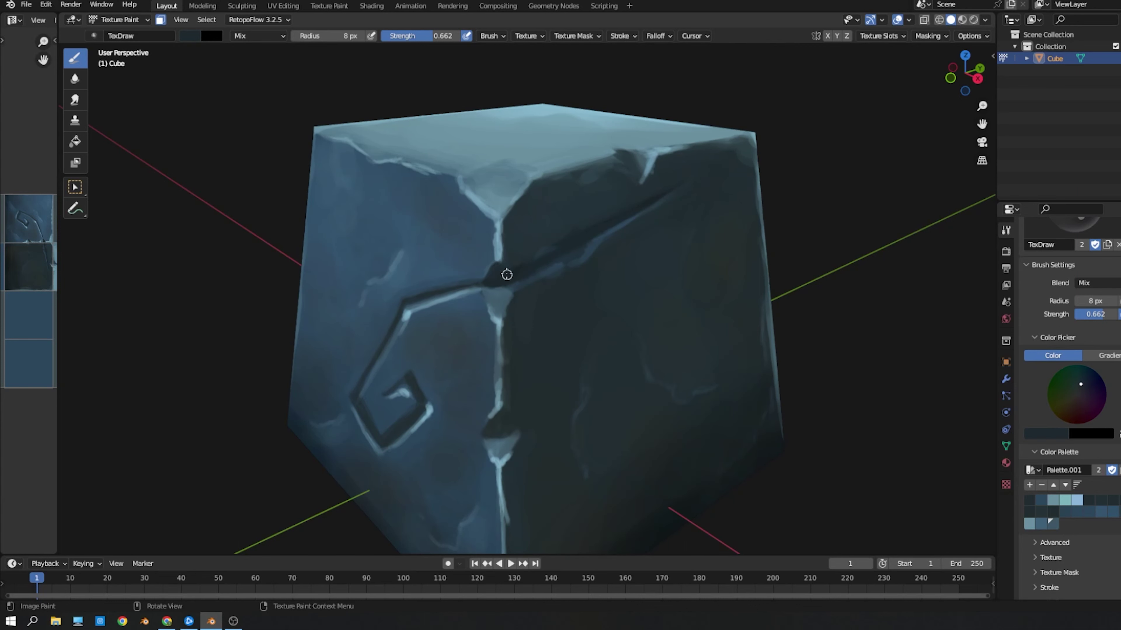
key("s")
key("s")
key("s")
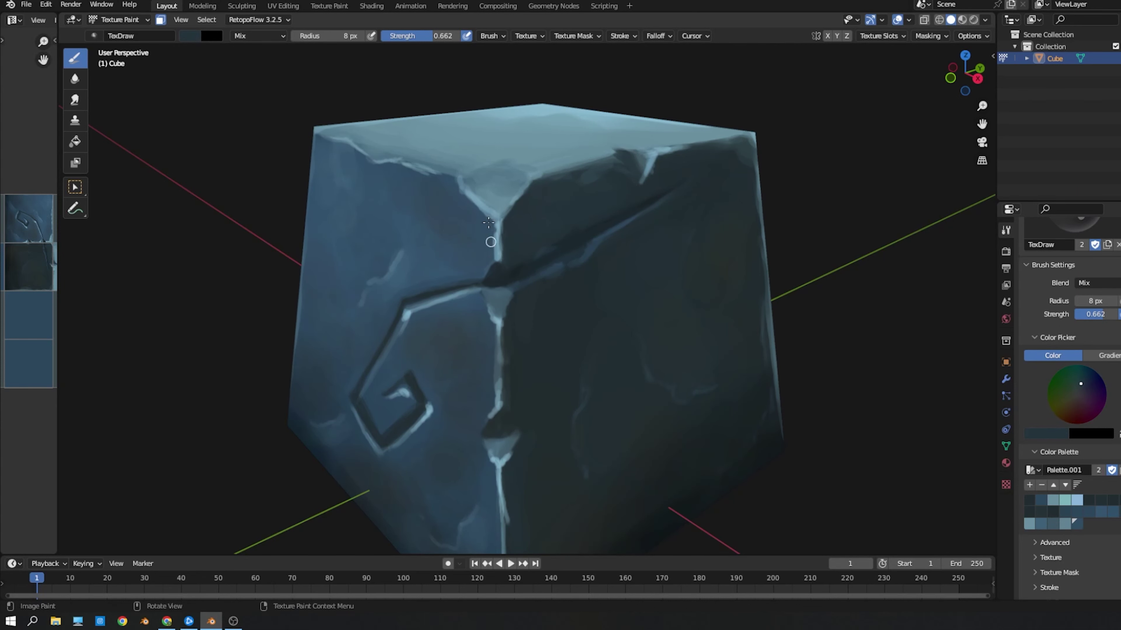
key("s")
key("s")
key("s")
key("f")
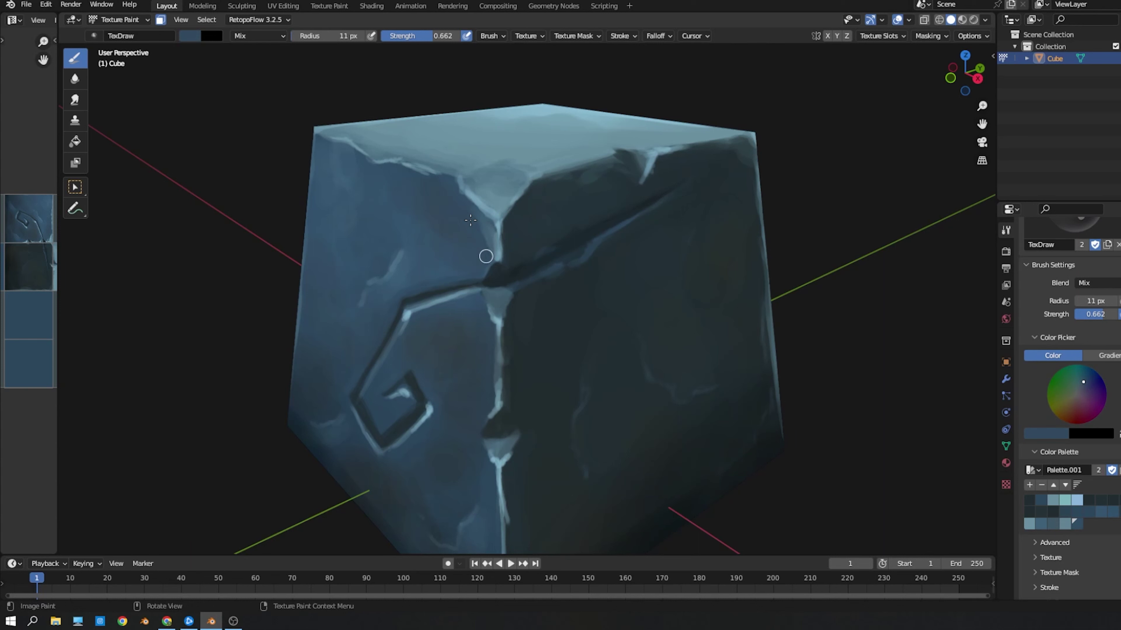
left_click(498, 270)
key("shift+f")
key("s")
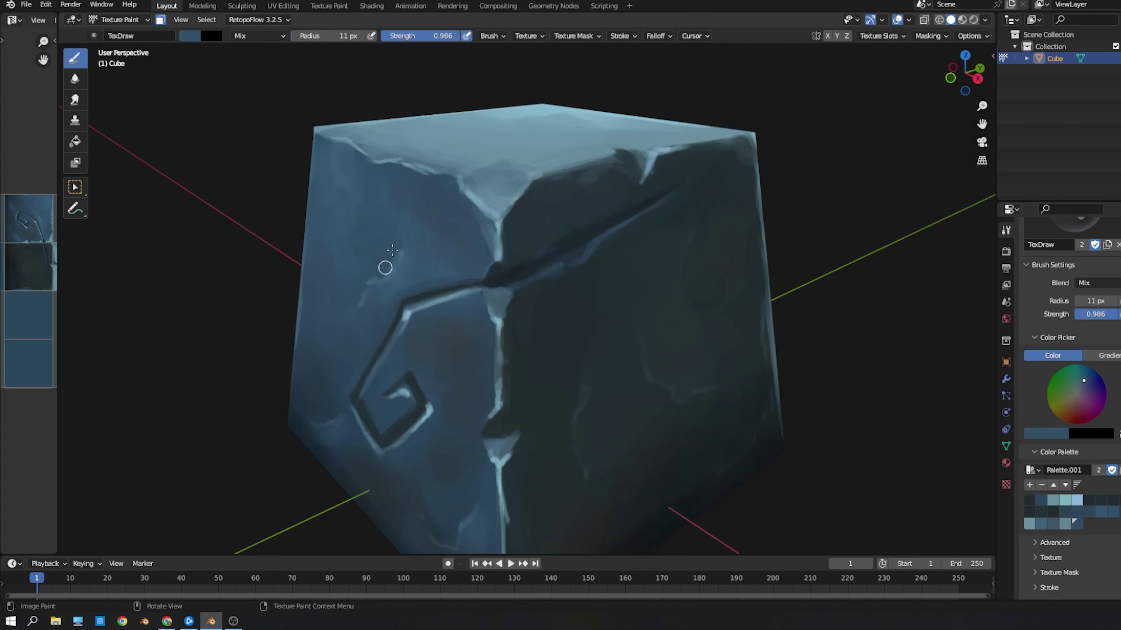
key("f")
left_click(399, 404)
Step: Paint fine light edging on the spiral and crack with 4–12 px brushes
key("s")
key("f")
left_click(399, 391)
key("s")
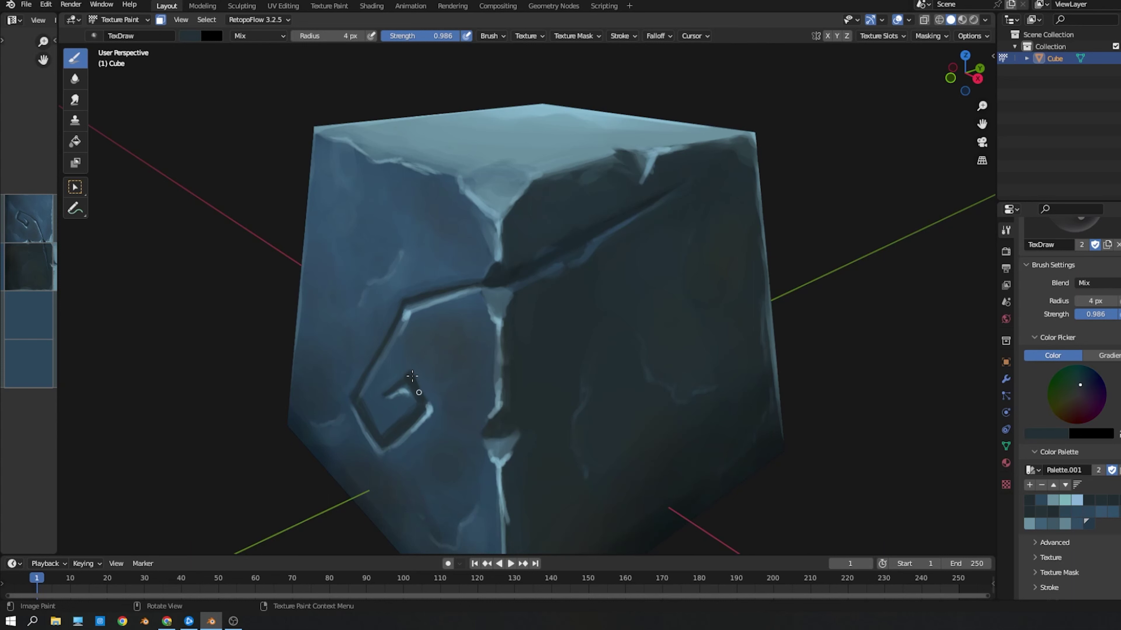
key("s")
key("s")
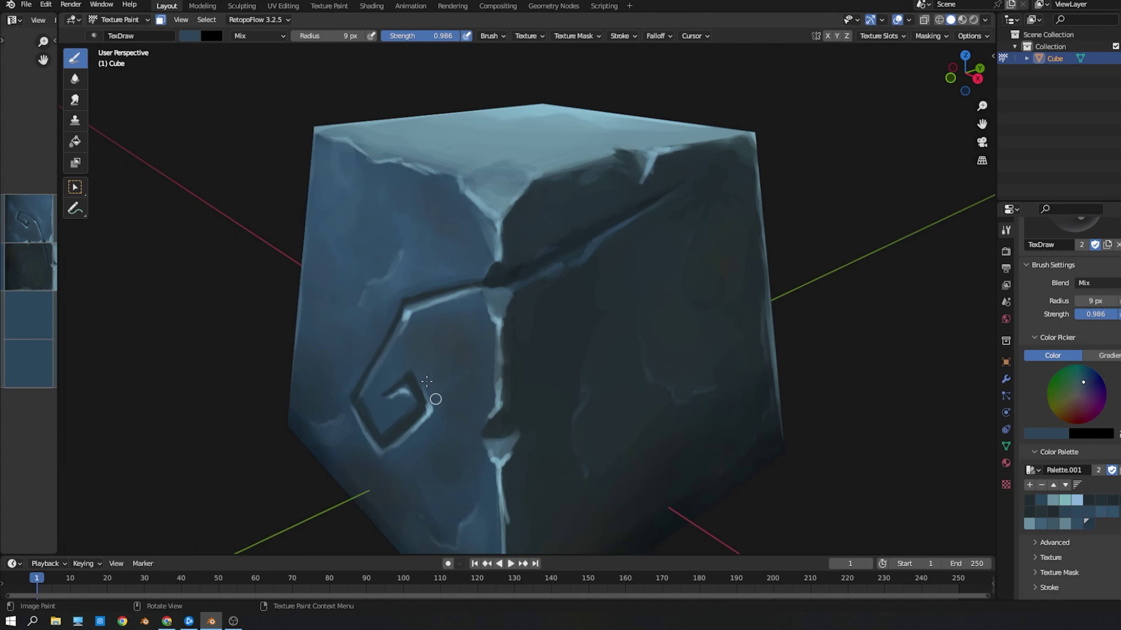
key("f")
key("s")
key("f")
key("s")
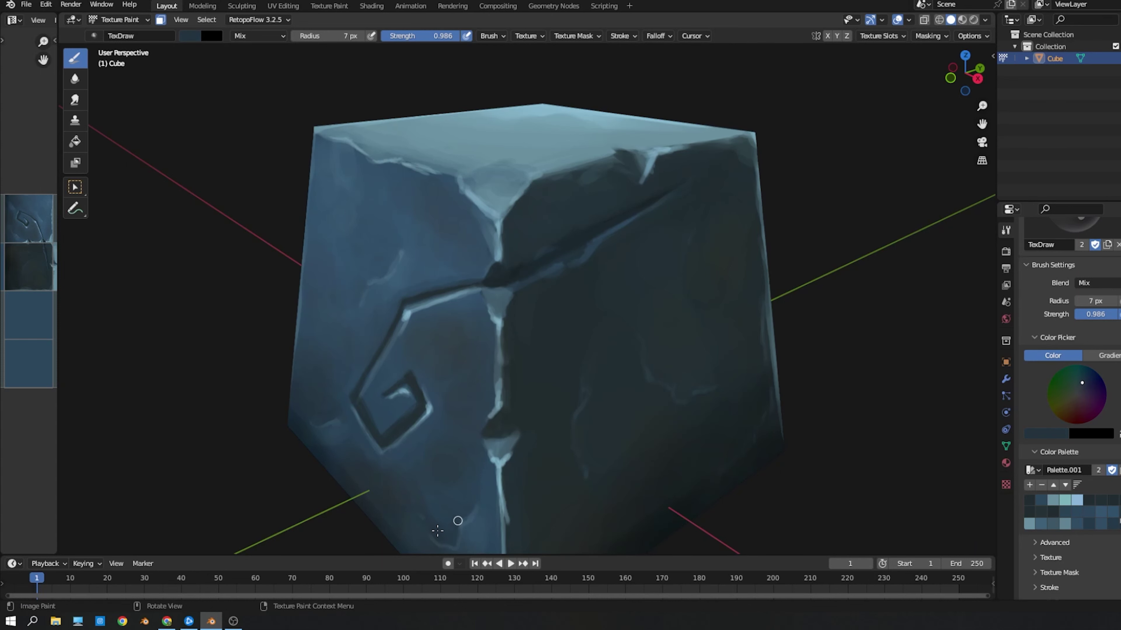
key("f")
left_click(447, 531)
Step: Shade the lower vertical crack darker with a 5 px brush
key("s")
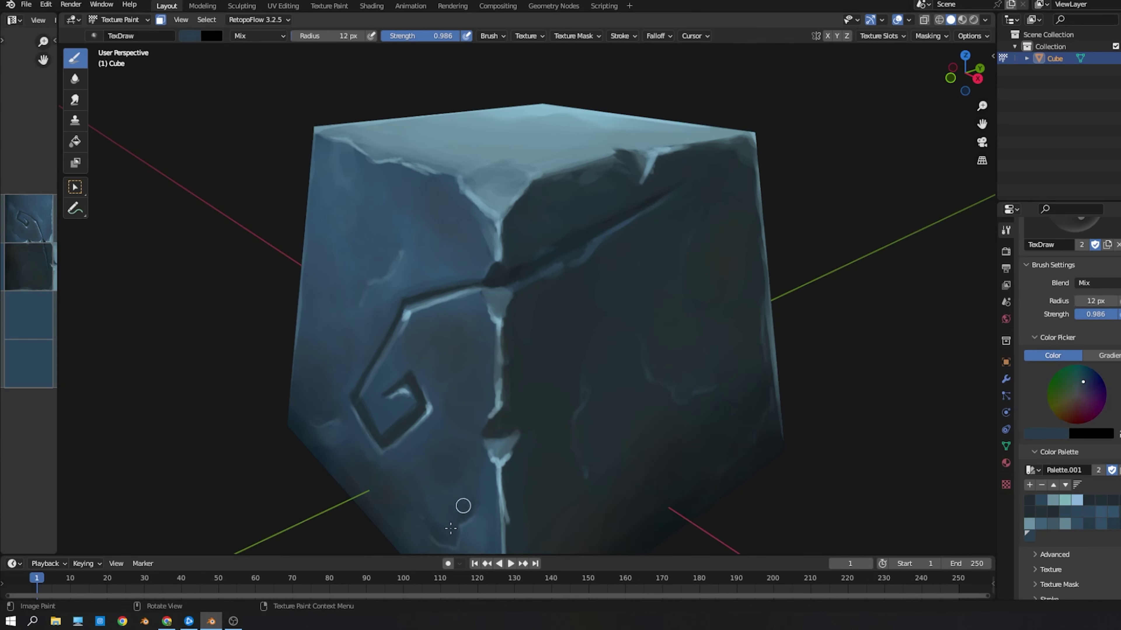
middle_click_drag(471, 507, 498, 424)
key("f")
left_click(502, 411)
key("s")
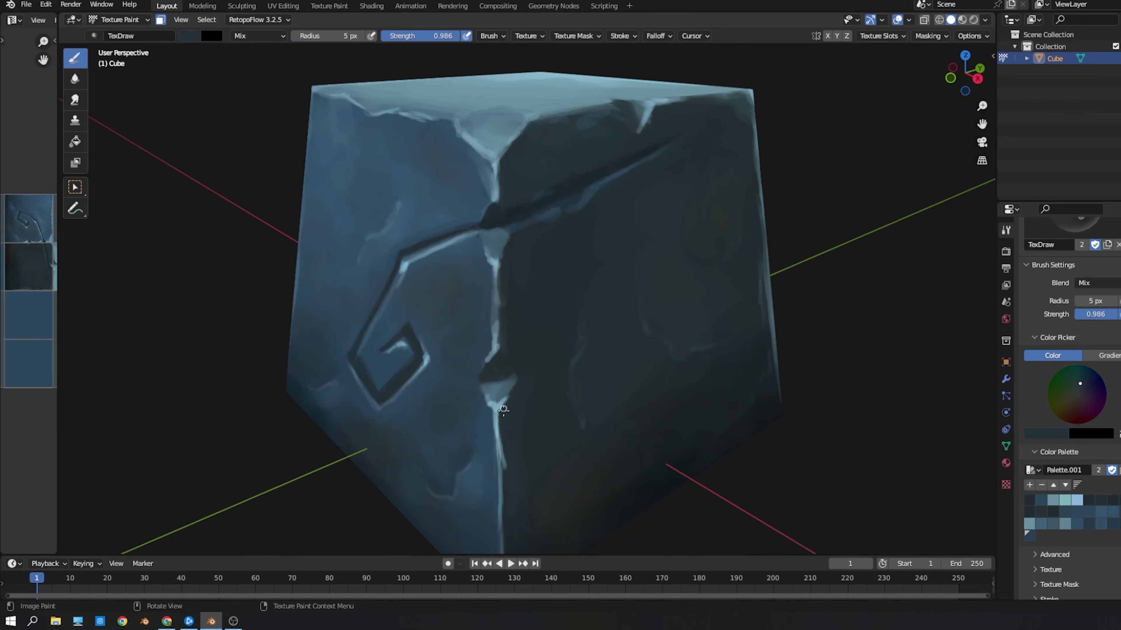
left_click_drag(504, 410, 502, 442)
Step: Sample the light blue crack-edge colour and keep it as a palette colour
middle_click_drag(511, 514, 497, 369)
key("s")
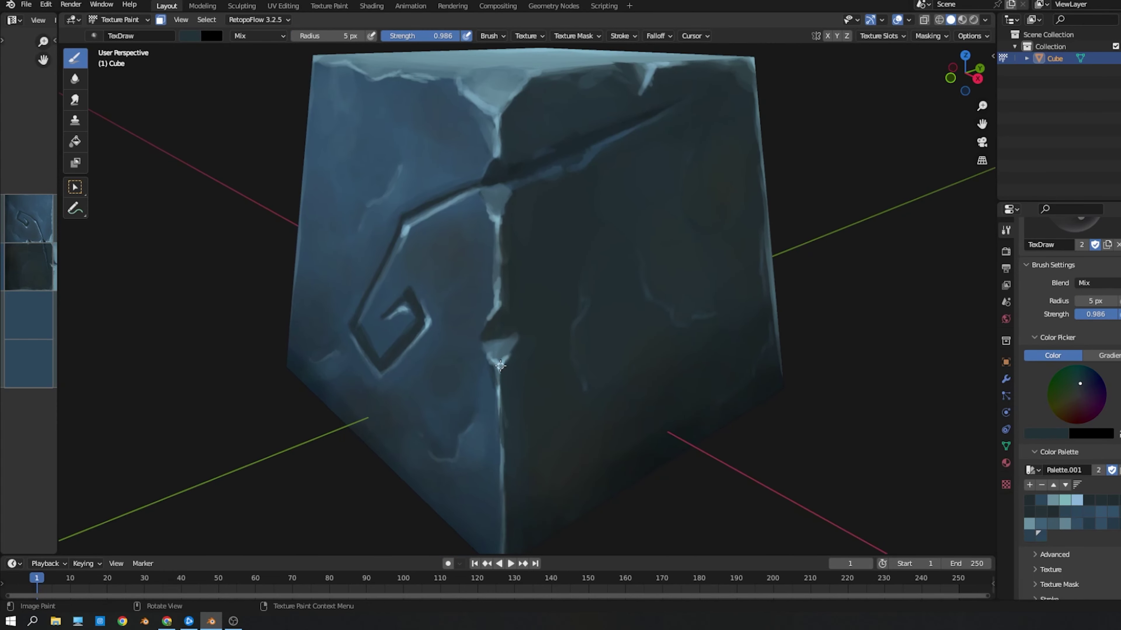
left_click(496, 371)
key("s")
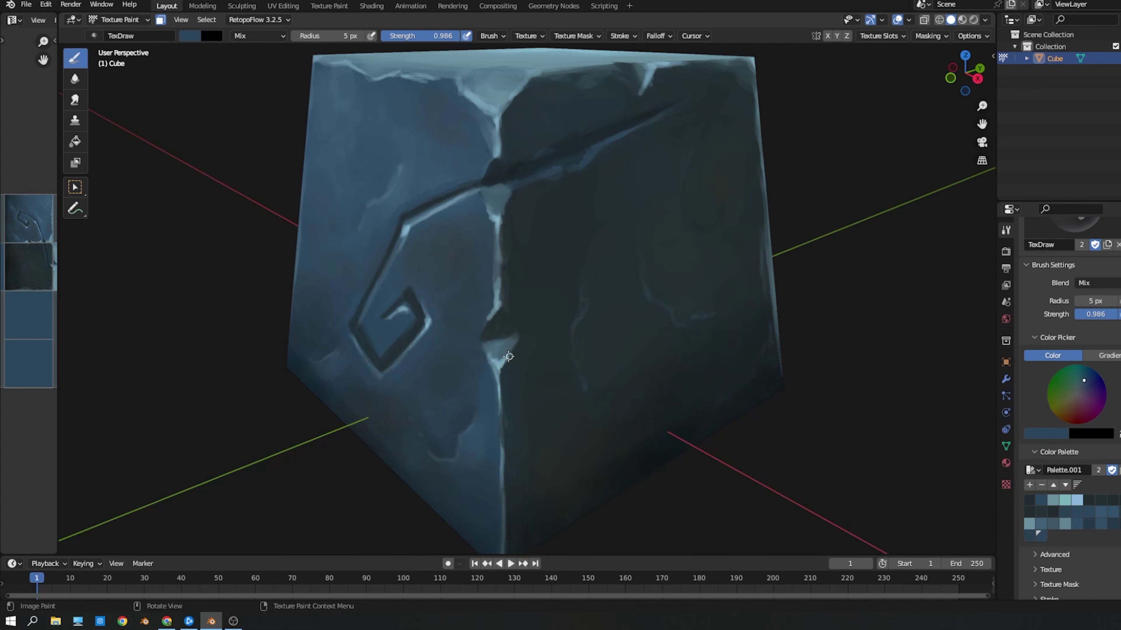
left_click(507, 351)
Step: Darken and broaden the diagonal crack with a 9 px brush, alternating dark and light blues
key("s")
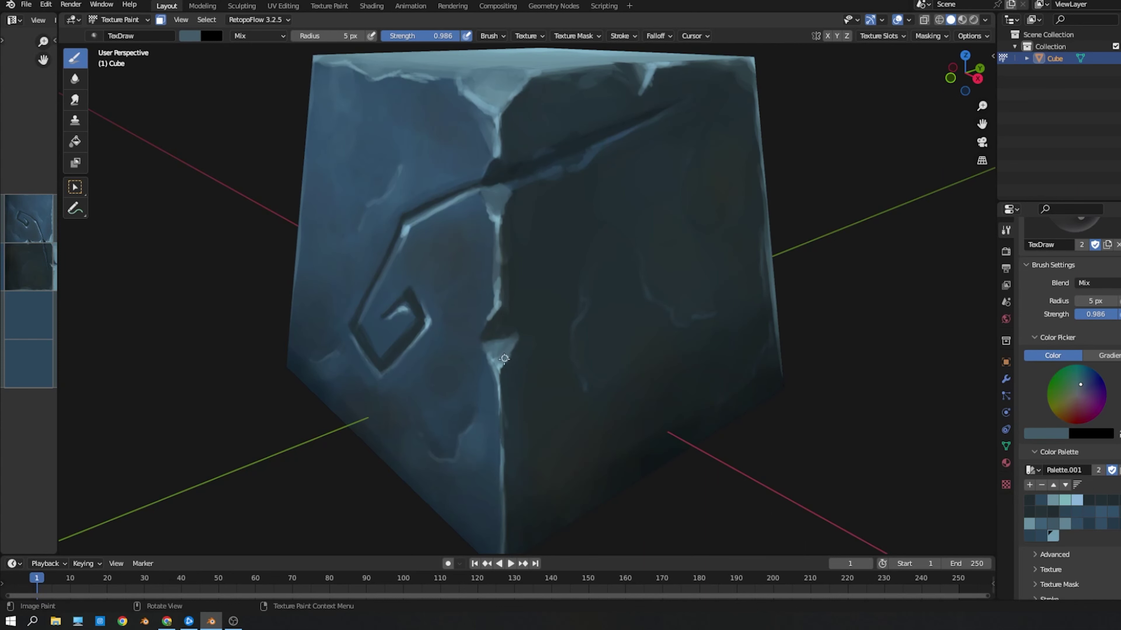
key("s")
key("s")
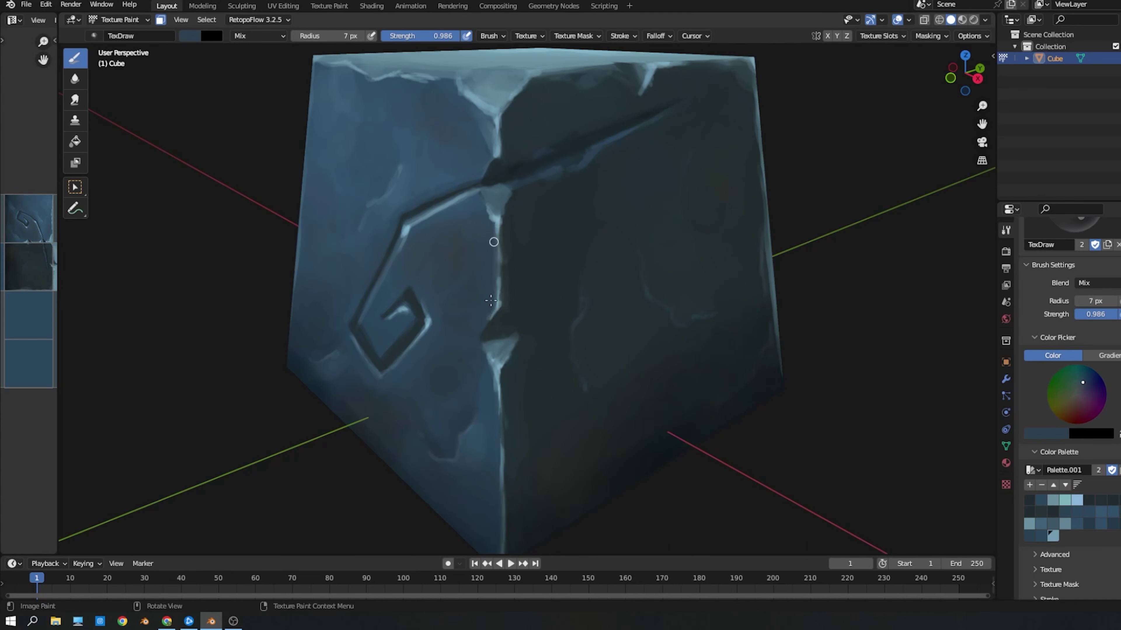
key("s")
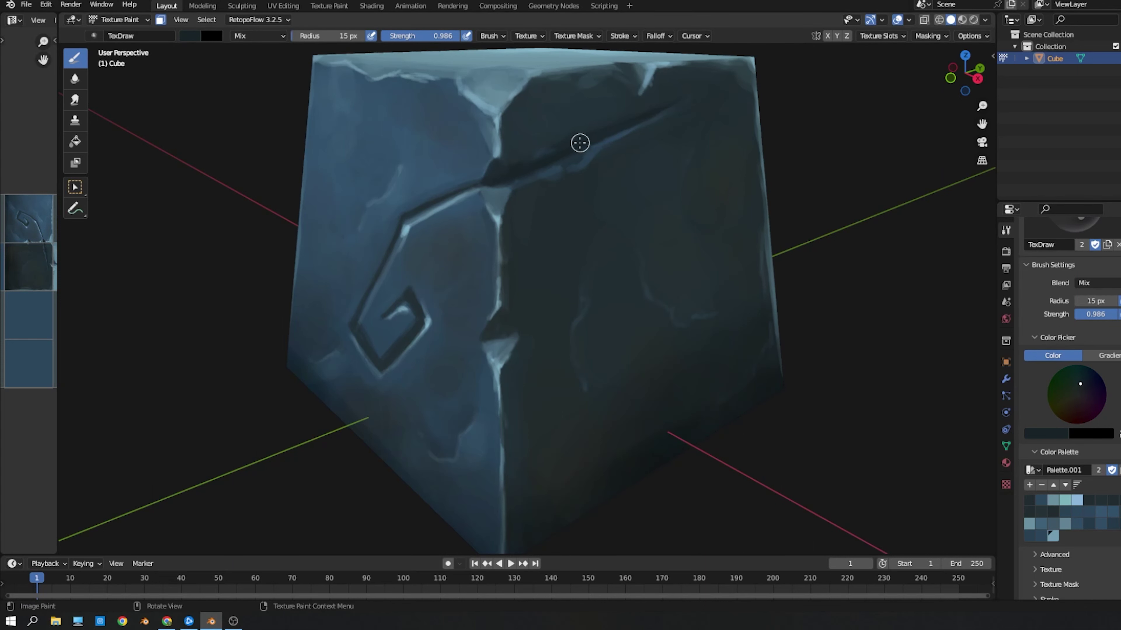
key("bracketright")
key("bracketright")
key("s")
key("s")
key("s")
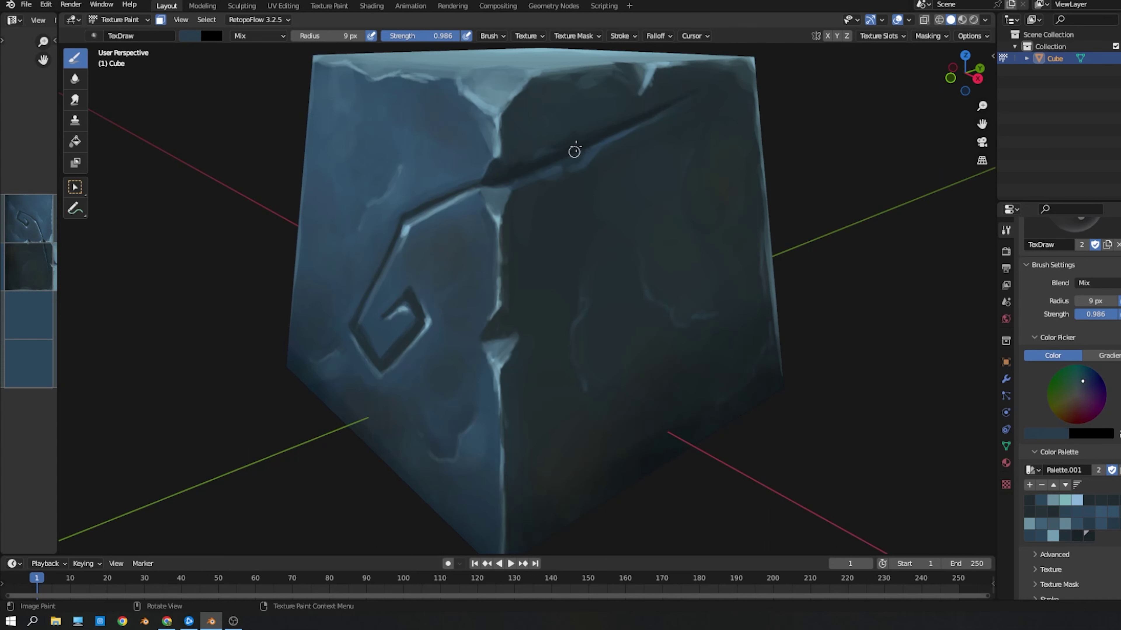
key("s")
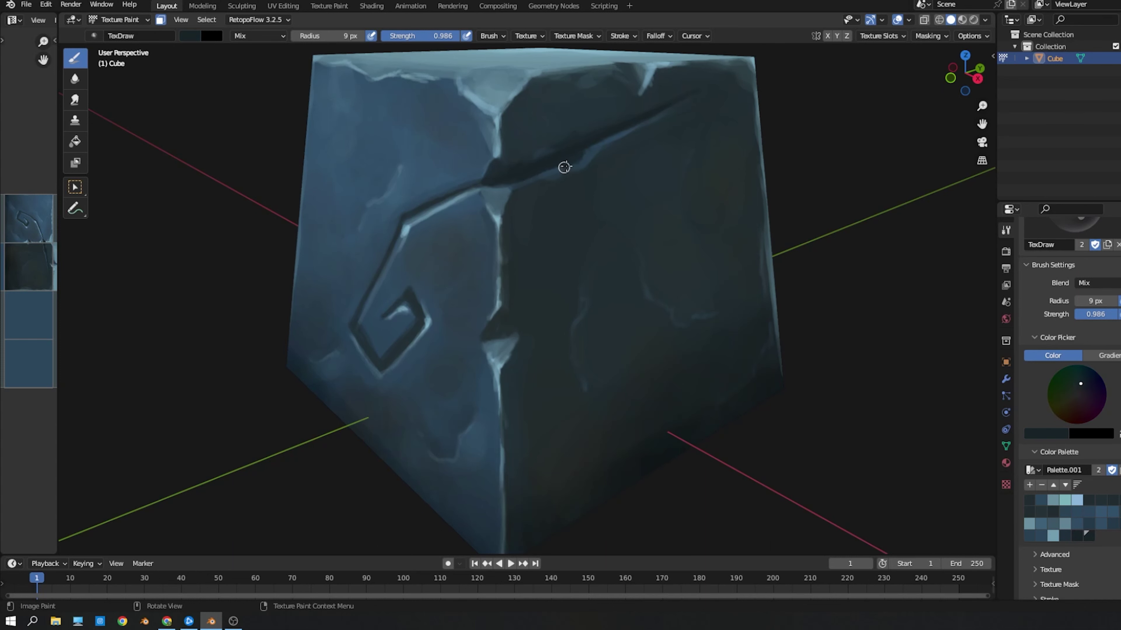
key("s")
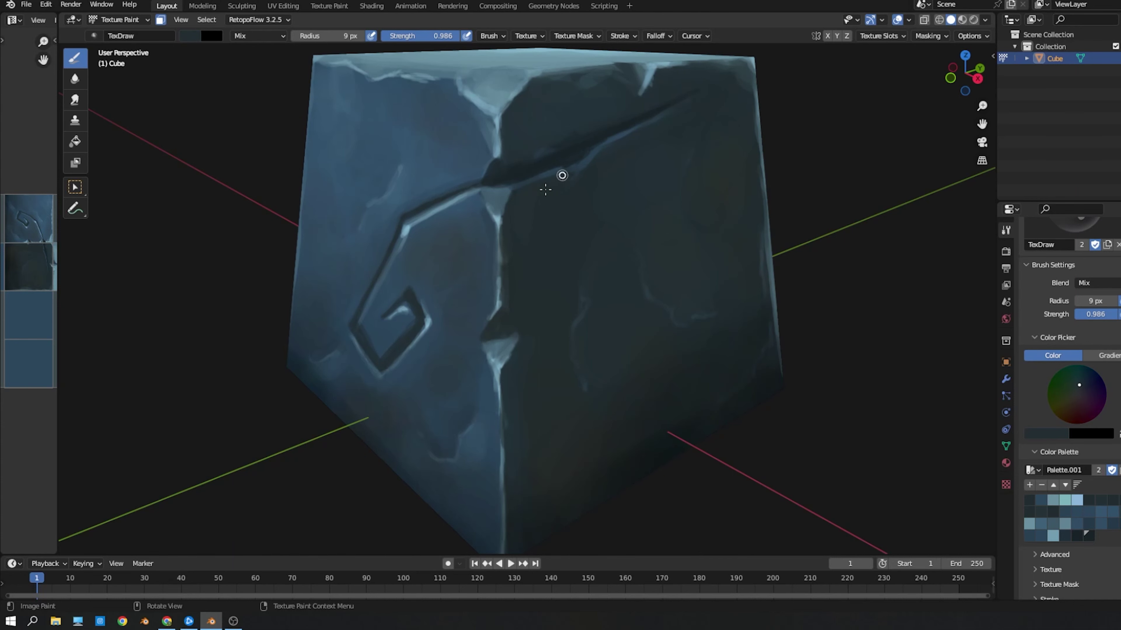
Step: Sample several blue shades from the cube, settling on a dark stone blue
key("s")
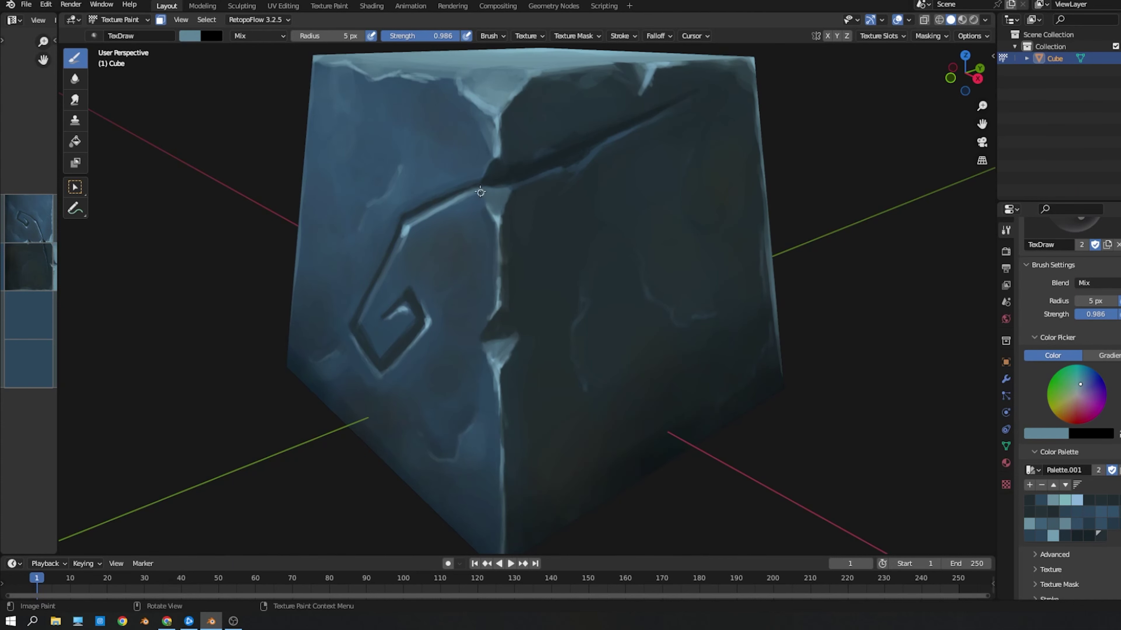
key("s")
scroll(529, 265, "down", 4)
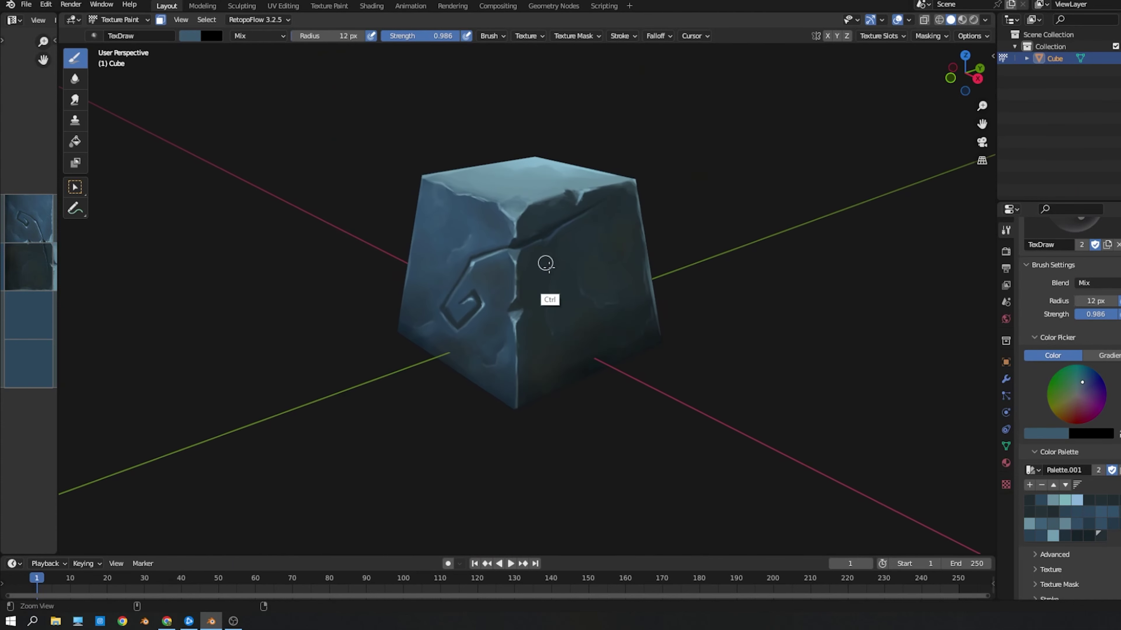
scroll(522, 336, "up", 4)
key("s")
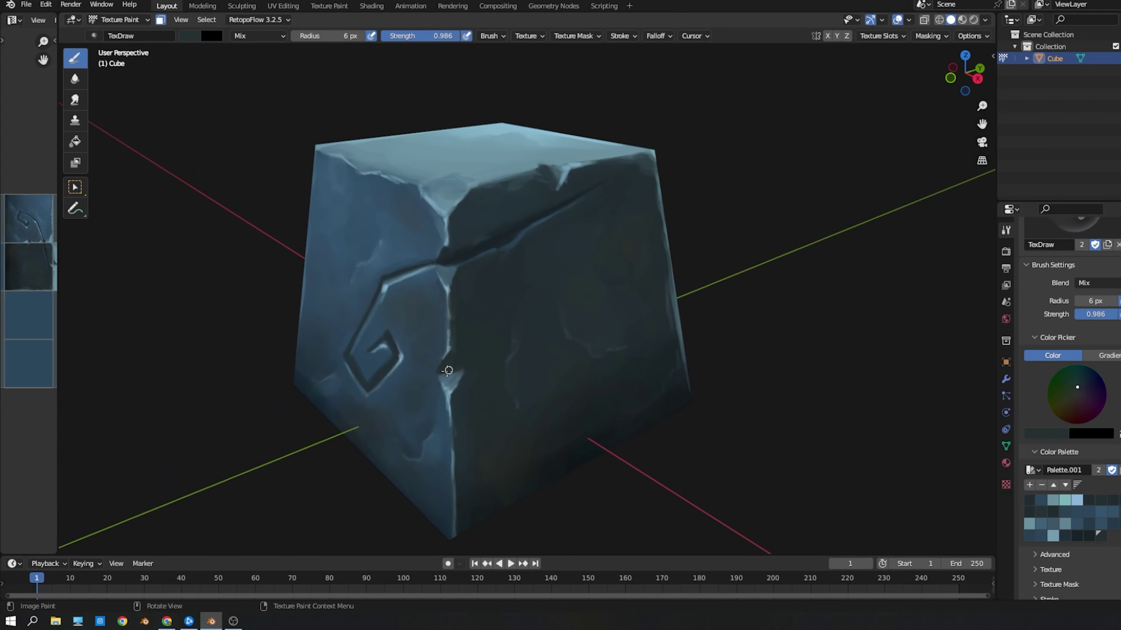
key("s")
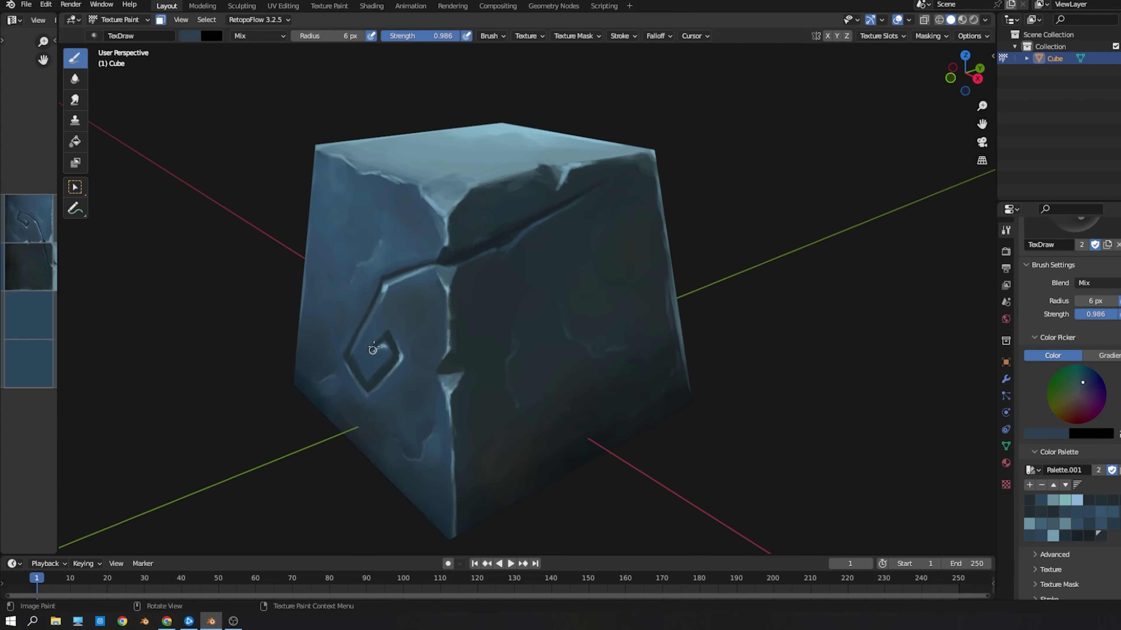
key("s")
scroll(387, 291, "up", 2)
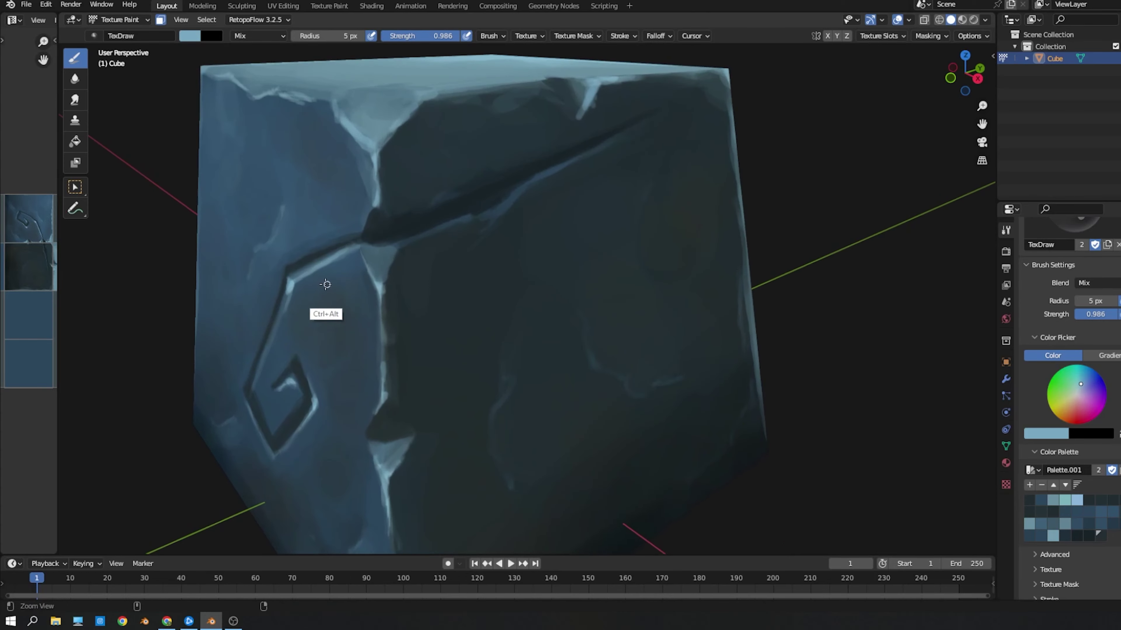
key("s")
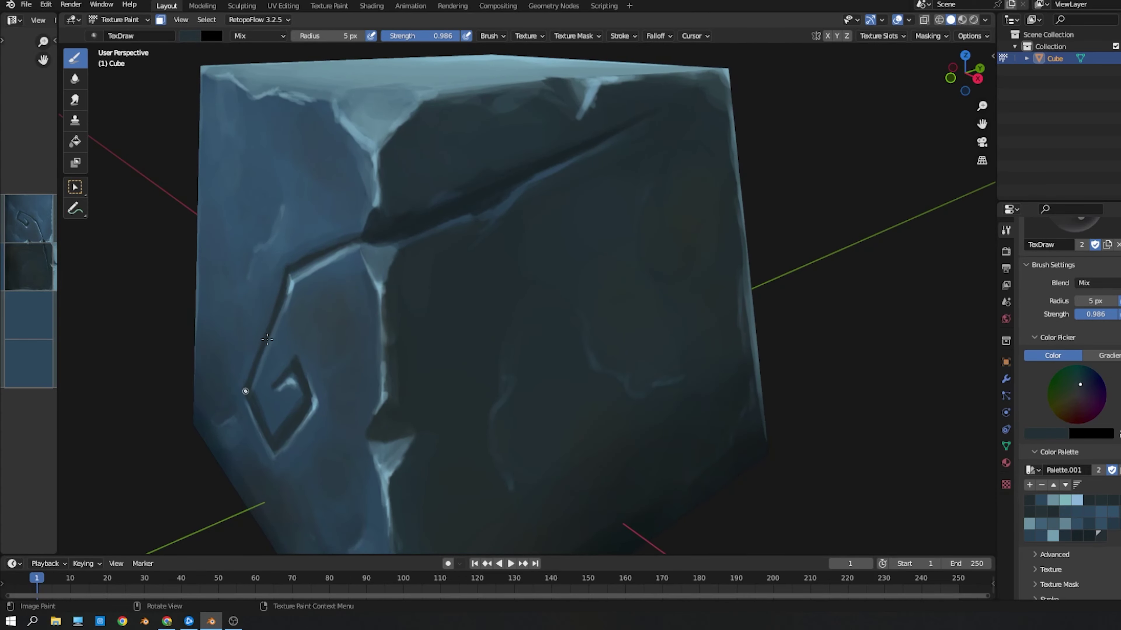
key("s")
Step: Set the brush radius to 8 px with the dark crack colour loaded
key("s")
key("s")
key("s")
key("f")
left_click(373, 240)
key("s")
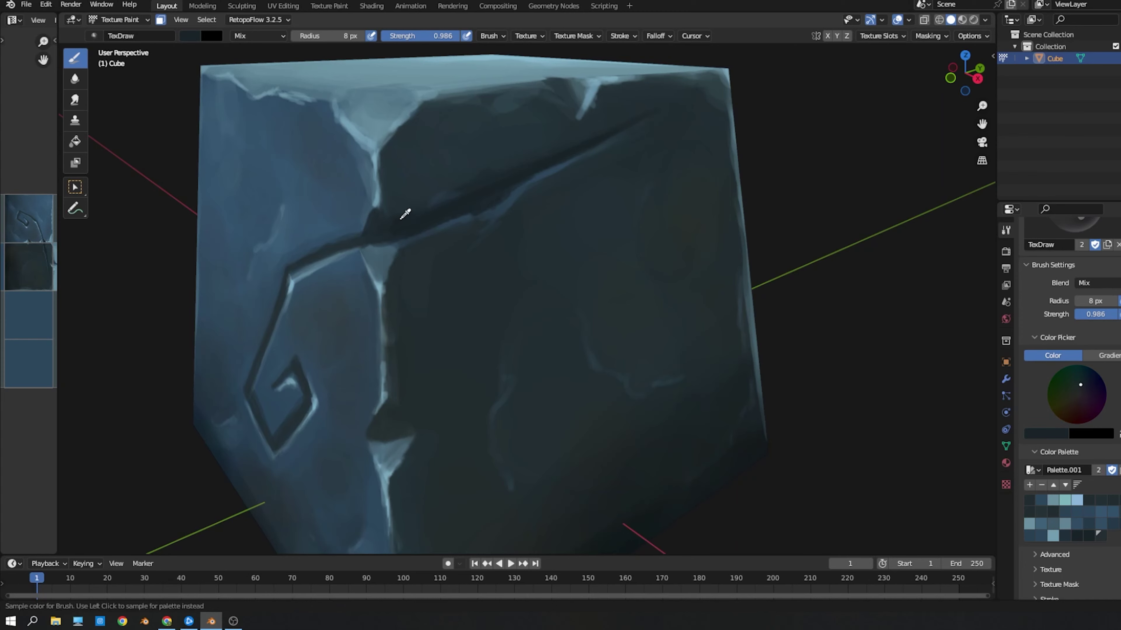
scroll(396, 239, "down", 3)
Step: Sample light blue and paint a thin highlight along the spiral carving's inner hook
scroll(348, 375, "down", 3)
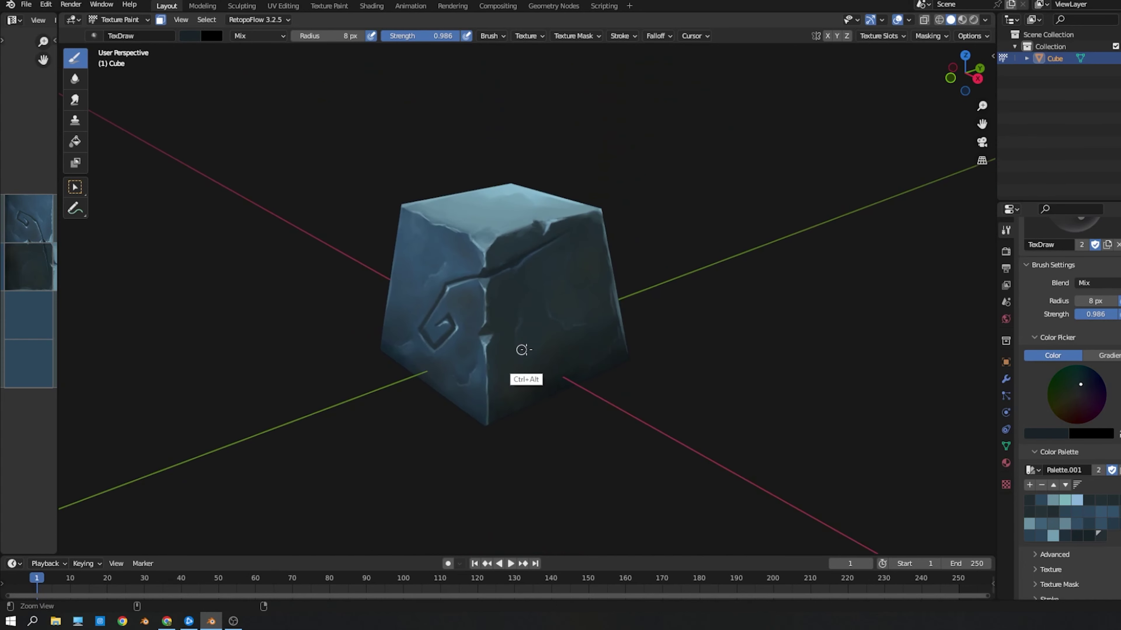
scroll(521, 350, "down", 2)
key("s")
scroll(468, 238, "up", 4)
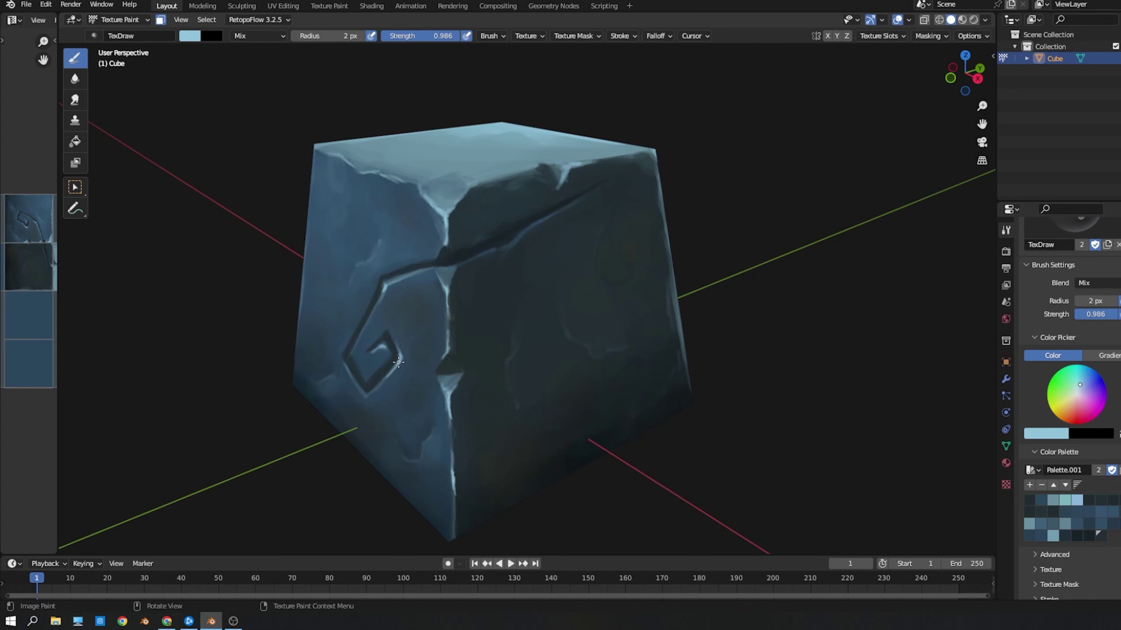
left_click_drag(382, 344, 389, 348)
Step: Try dark brown and dark olive paint colours on the colour wheel
scroll(366, 247, "down", 3)
left_click(1067, 415)
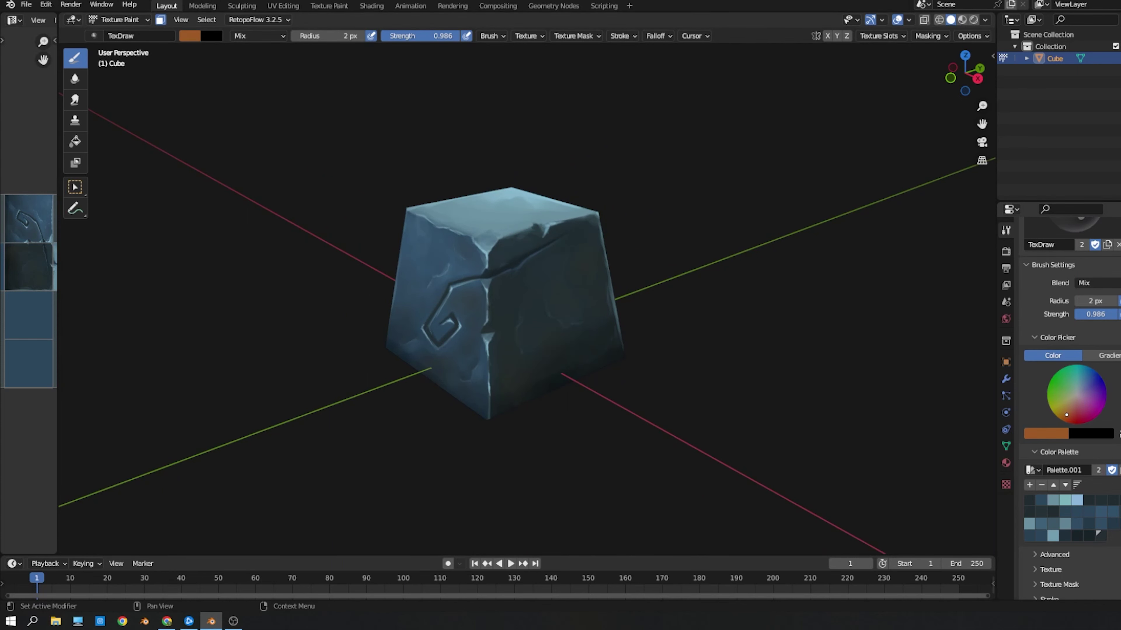
scroll(1067, 415, "down", 3)
left_click(1062, 402)
scroll(1062, 402, "down", 2)
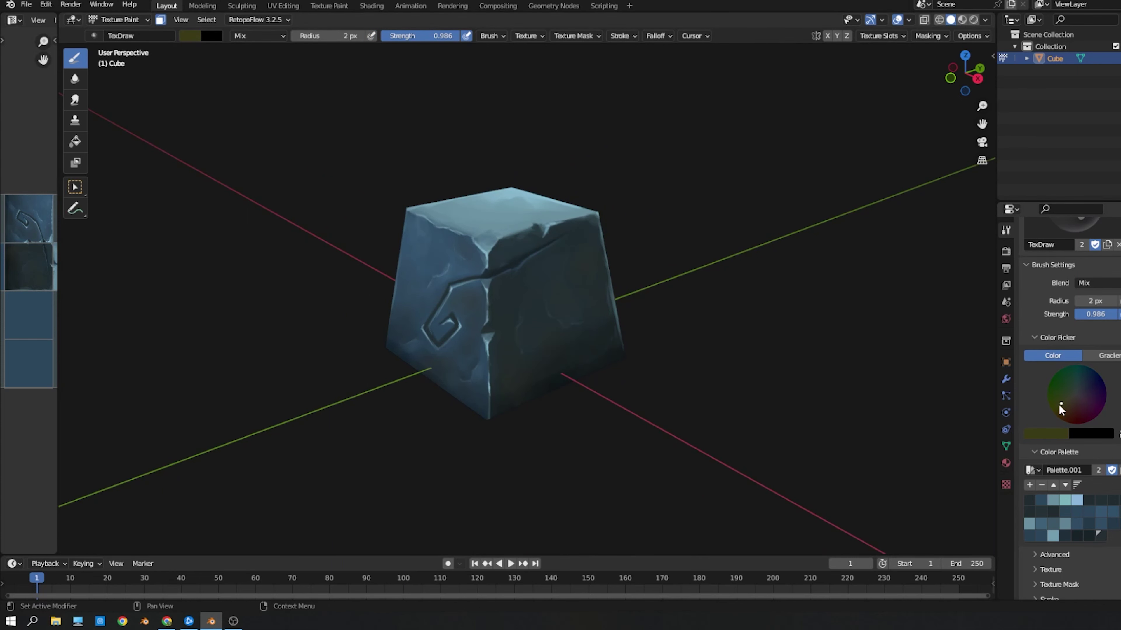
scroll(463, 339, "up", 1)
Step: Sample light and dark blues from the cube, try green, and set a 12 px brush
key("s")
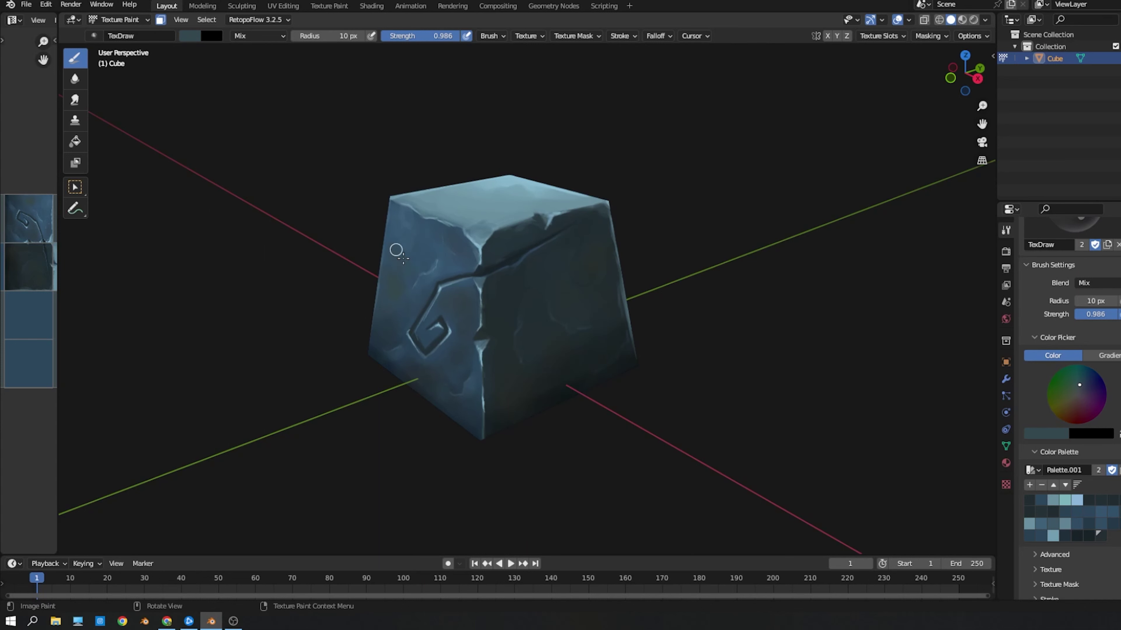
key("s")
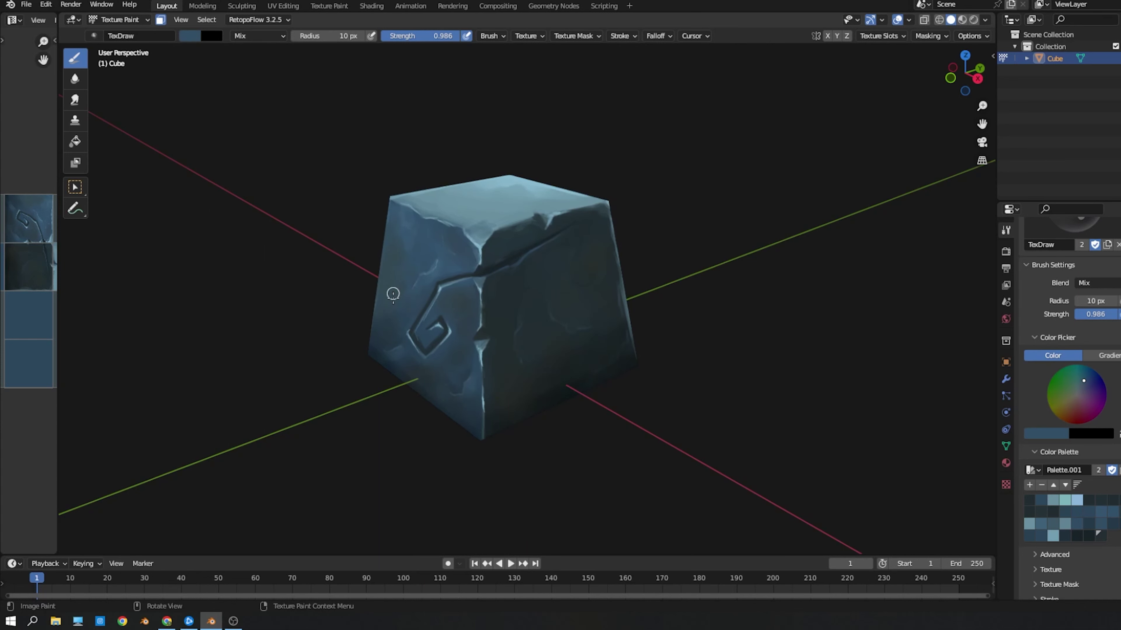
key("bracketleft")
key("bracketleft")
key("bracketleft")
key("s")
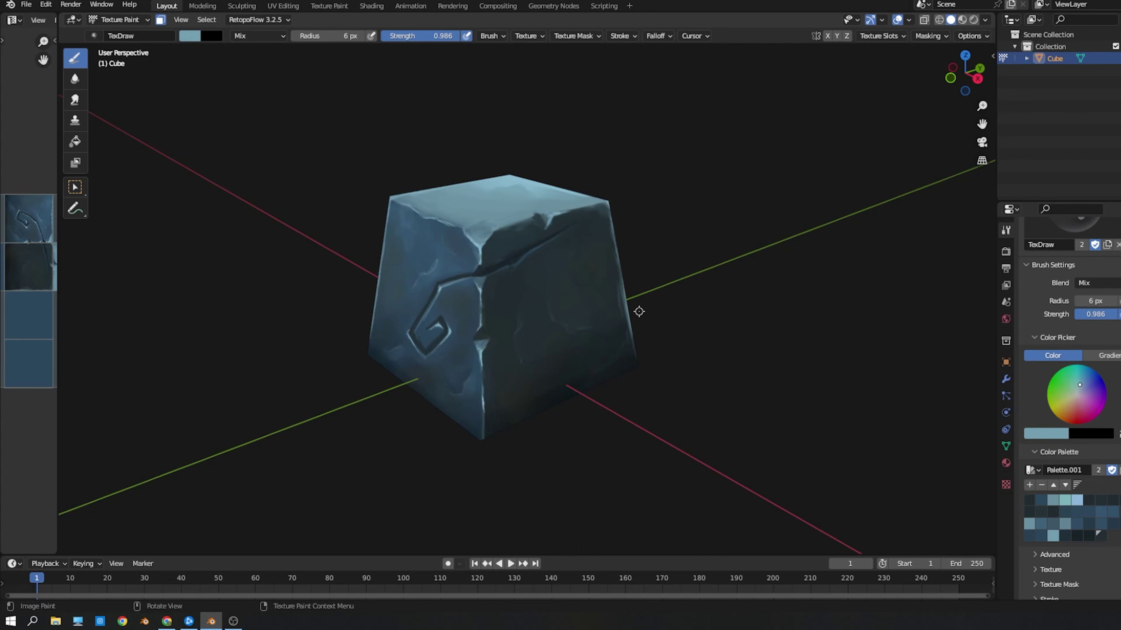
left_click(1066, 393)
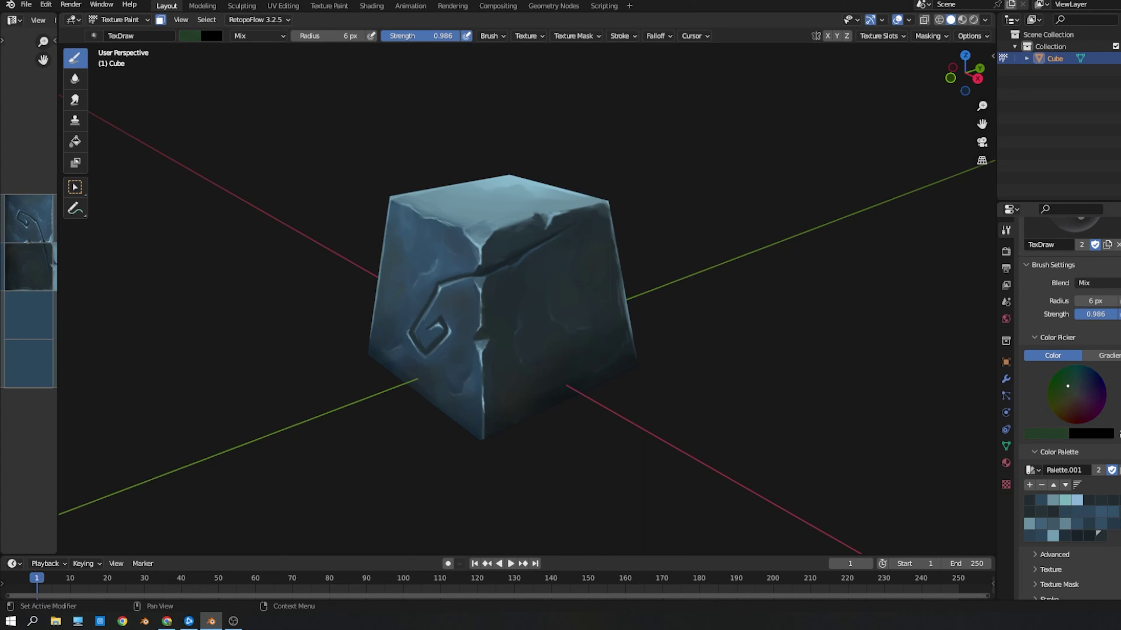
key("bracketright")
key("f")
left_click(486, 387)
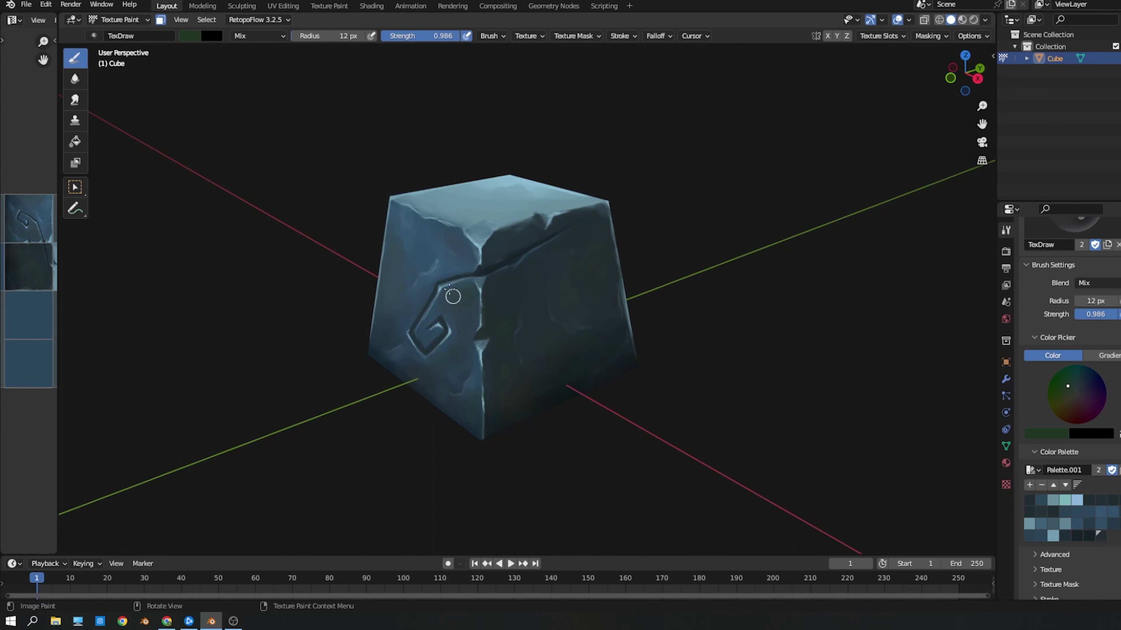
Step: Sample darker blues and near-black from the cube, enlarging the brush to 52 px
key("s")
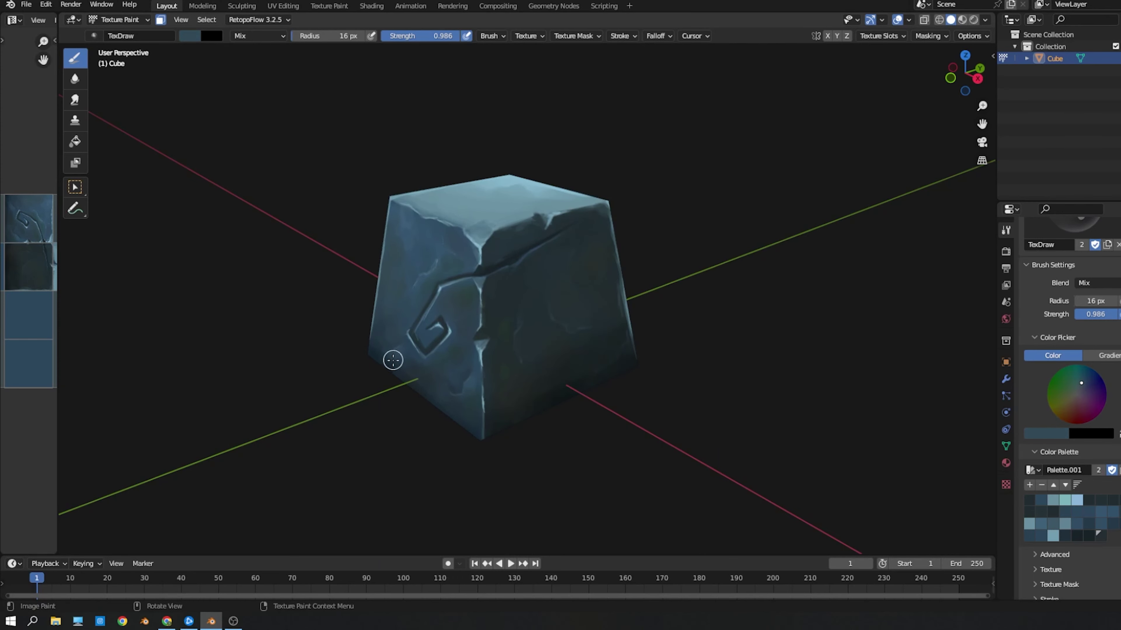
key("s")
key("f")
left_click(386, 370)
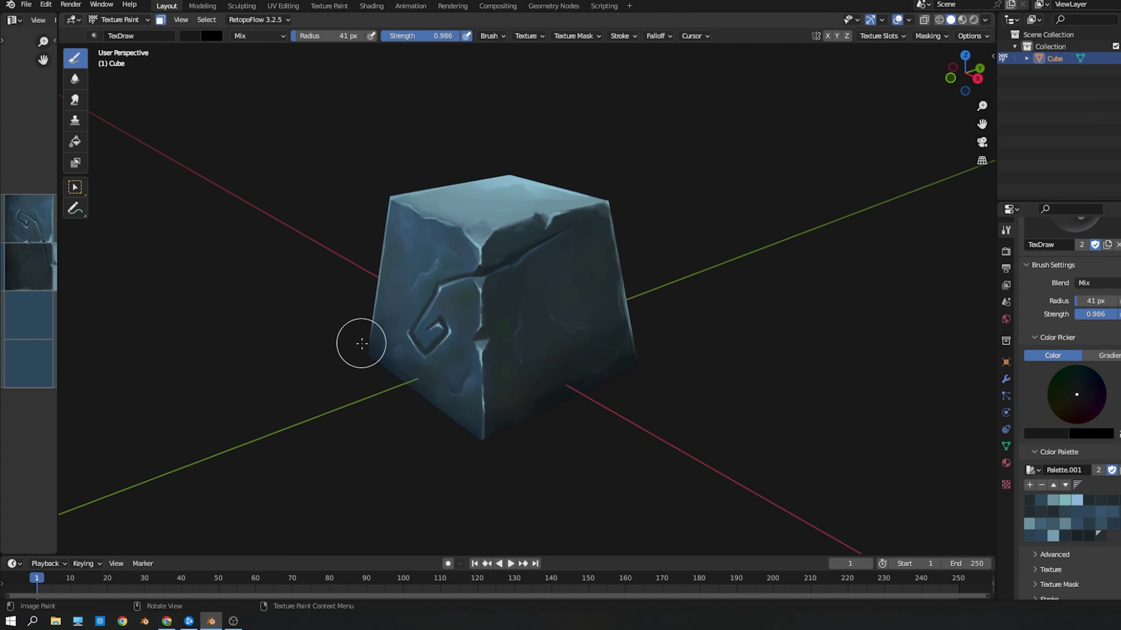
key("s")
key("f")
left_click(405, 366)
Step: Resample the paint colour and resize the brush through 41 and 85 px to 21 px
key("s")
key("f")
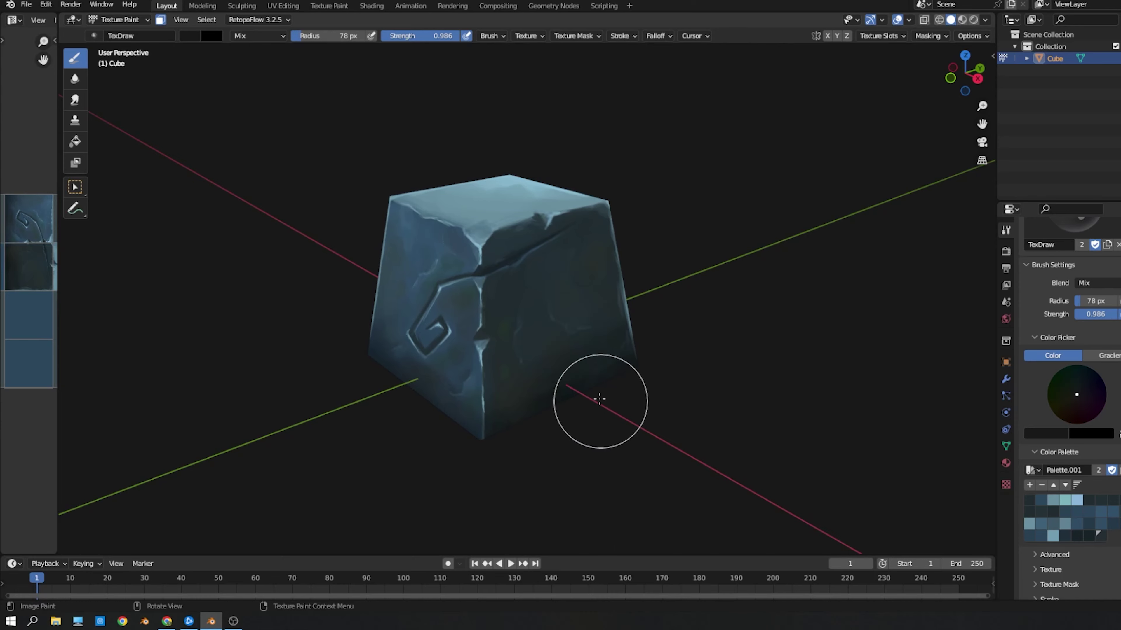
left_click(554, 423)
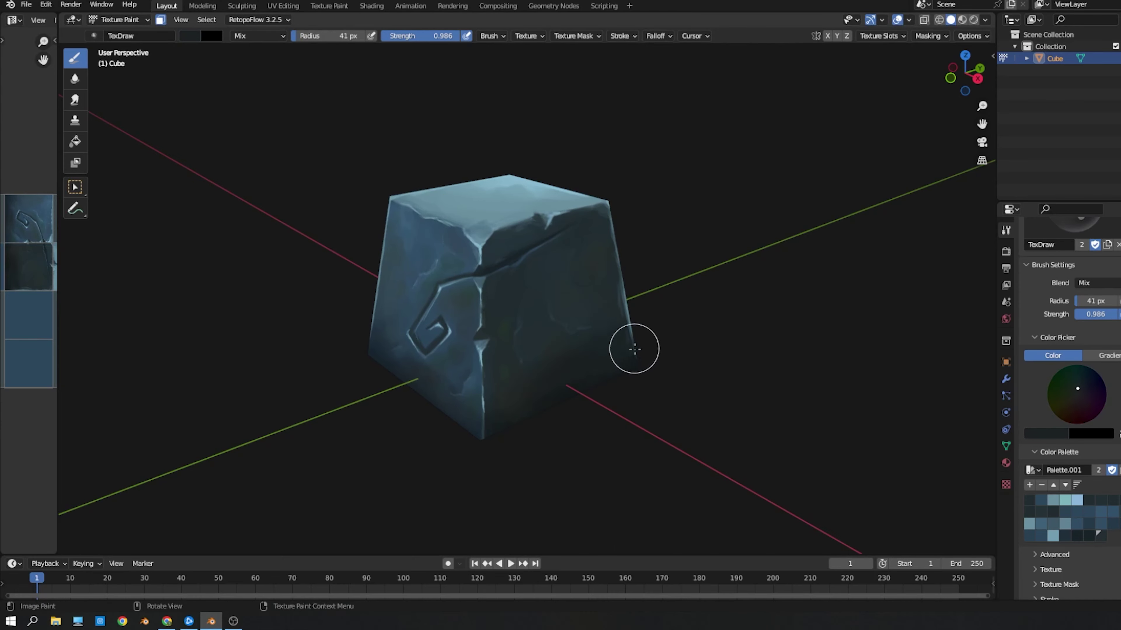
key("f")
left_click(644, 358)
key("f")
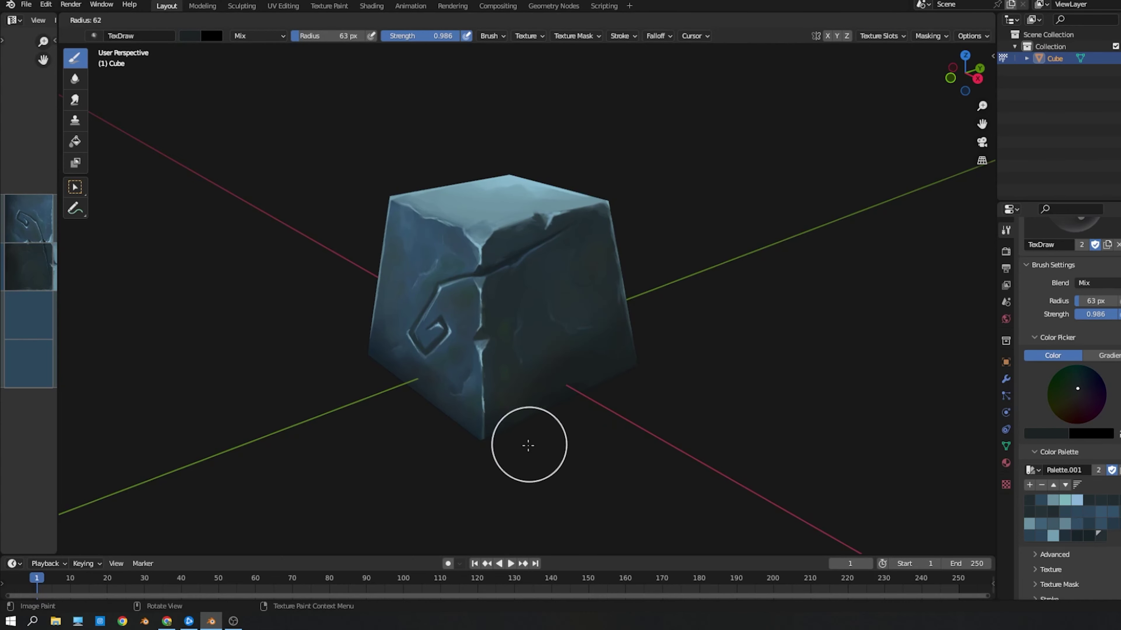
left_click(536, 443)
Step: Hide the viewport overlays so only the painted cube shows
scroll(551, 397, "down", 2)
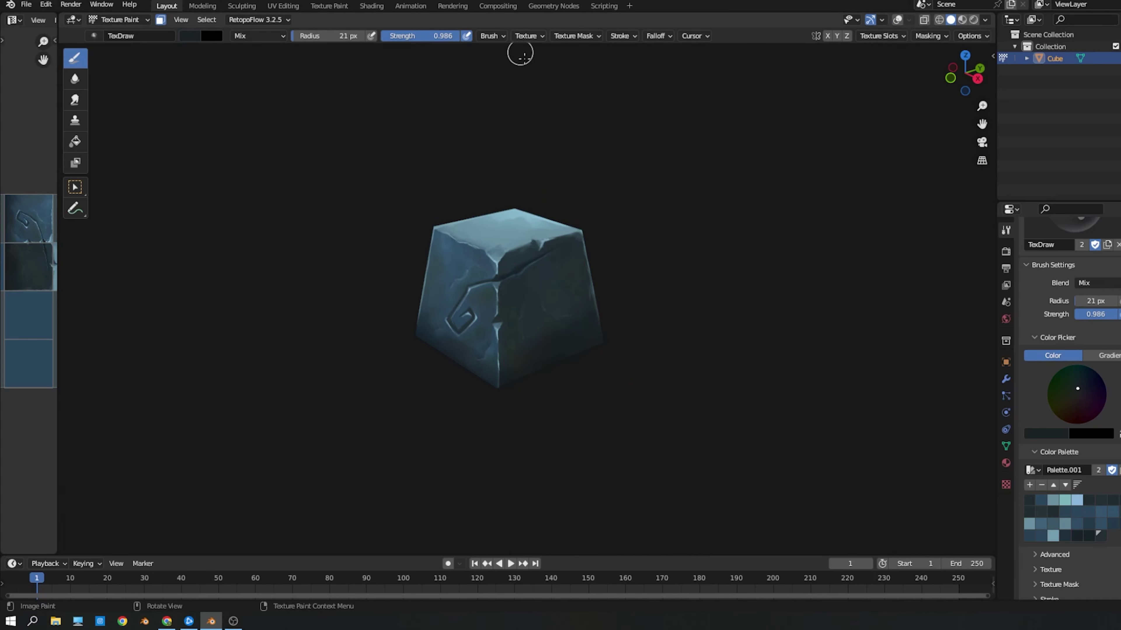
right_click(478, 25)
left_click(441, 140)
Step: Set a 5-6 px brush and sample lighter and darker blues from the cube
key("f")
left_click(530, 300)
scroll(508, 305, "up", 2)
scroll(469, 213, "up", 3)
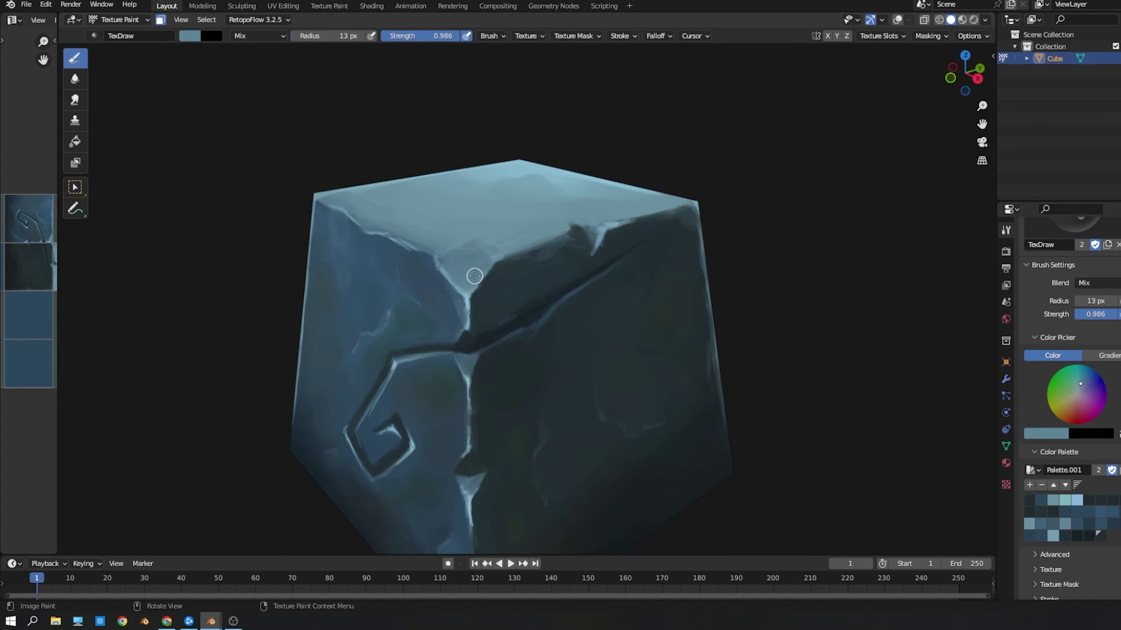
key("s")
key("s")
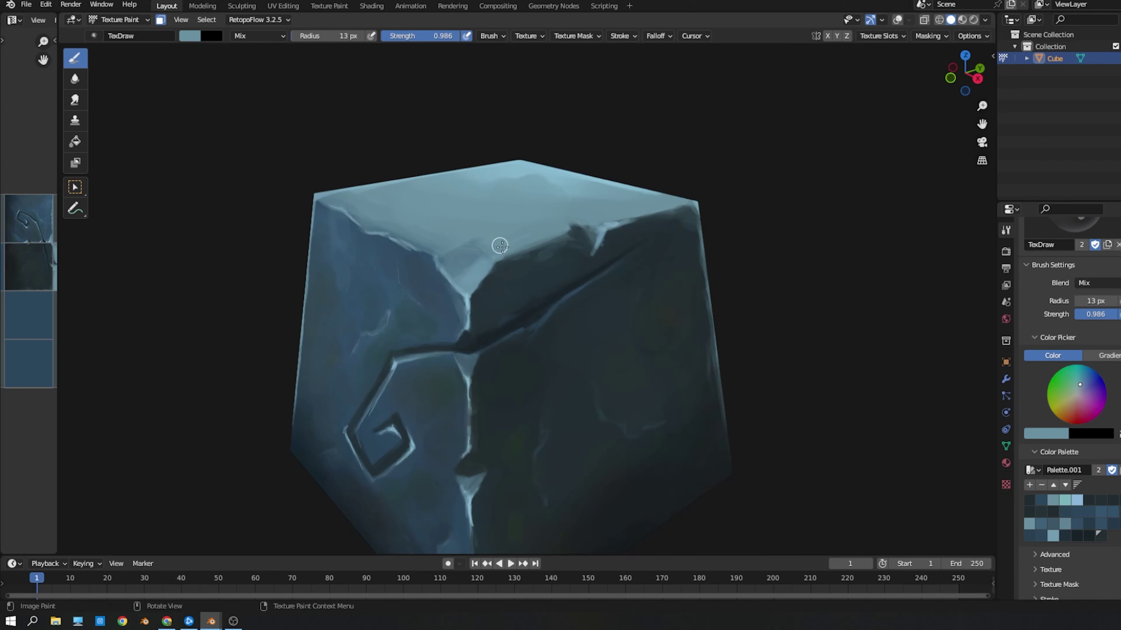
key("f")
left_click(442, 280)
key("s")
key("s")
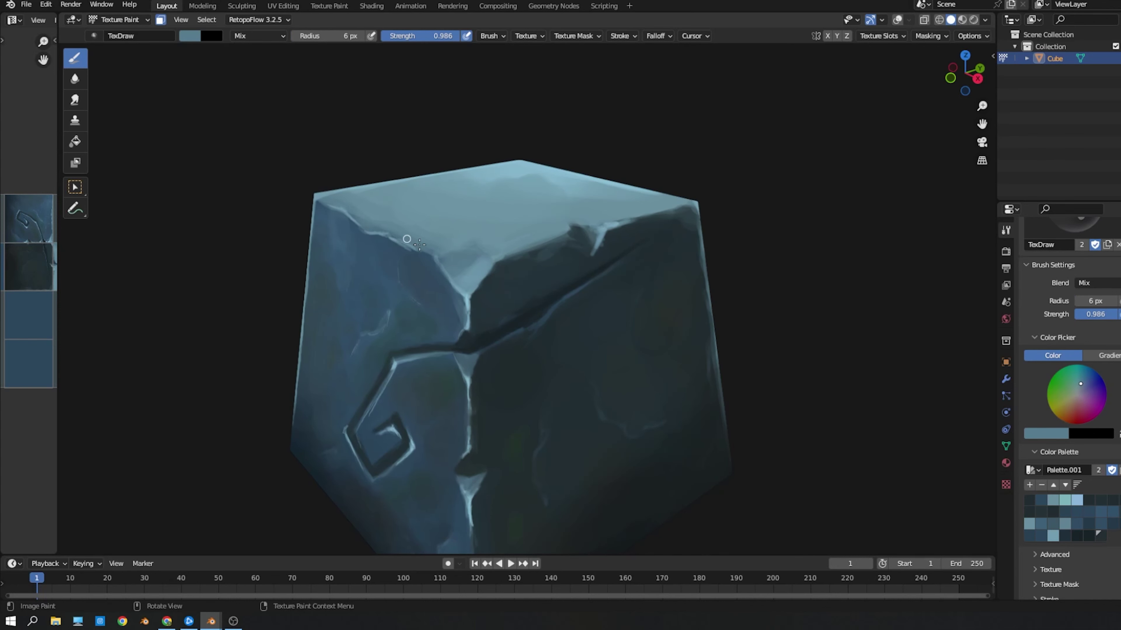
key("s")
Step: Resize the brush to 14 px and paint a darker patch on the top face
key("f")
left_click(353, 201)
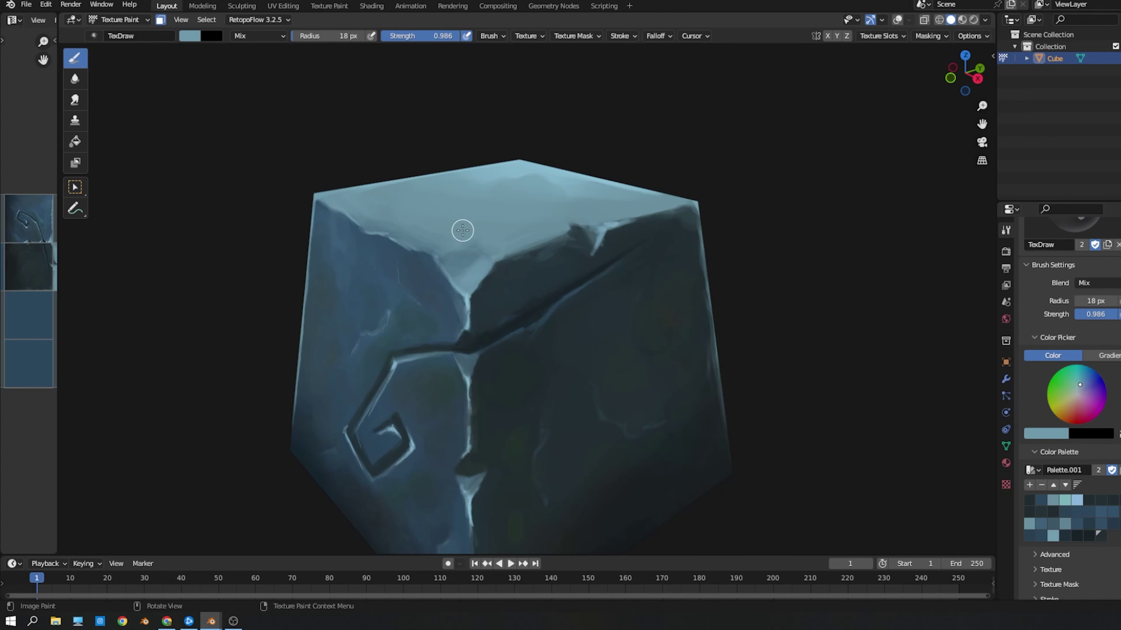
key("f")
left_click(555, 240)
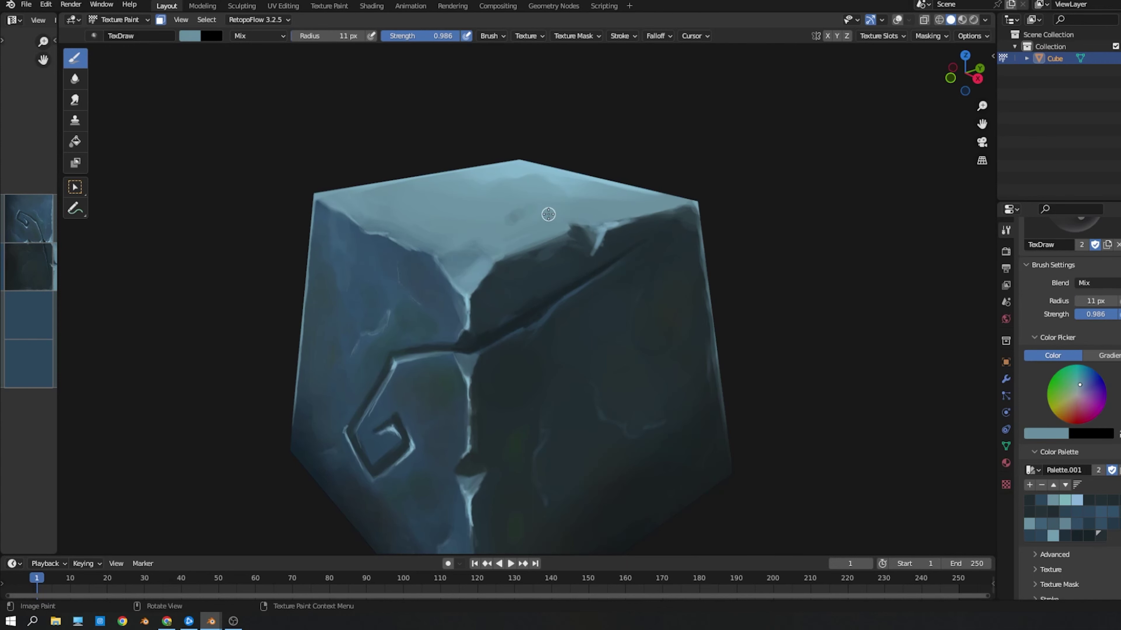
key("f")
left_click_drag(560, 203, 542, 190)
Step: Sample a lighter blue on an 11 px brush and paint thin streaks along the top face and edge
key("f")
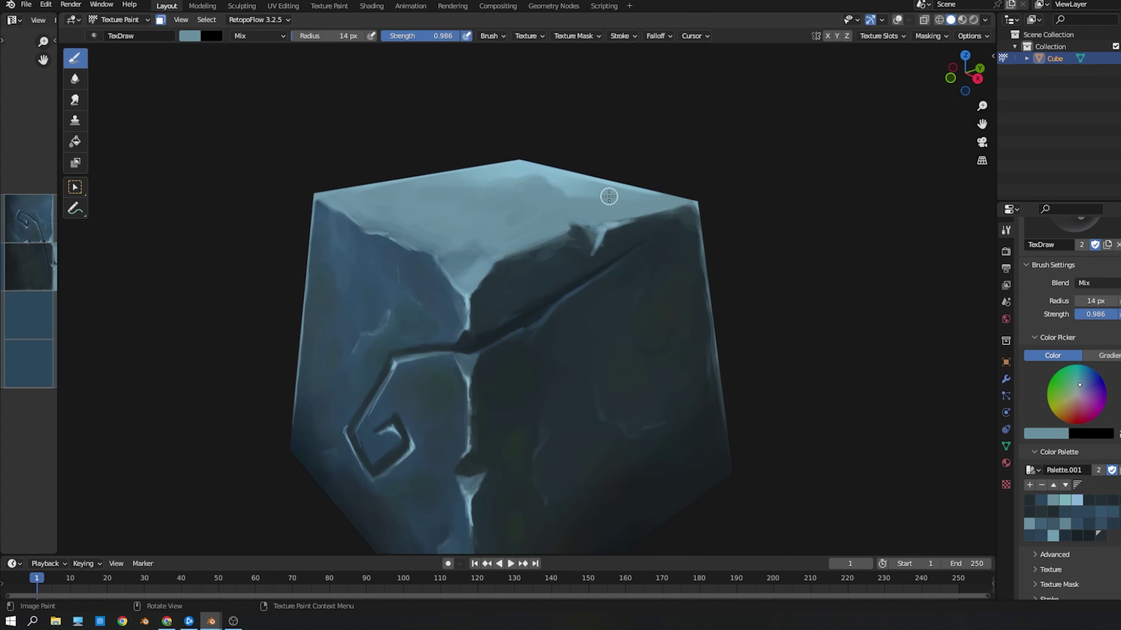
key("s")
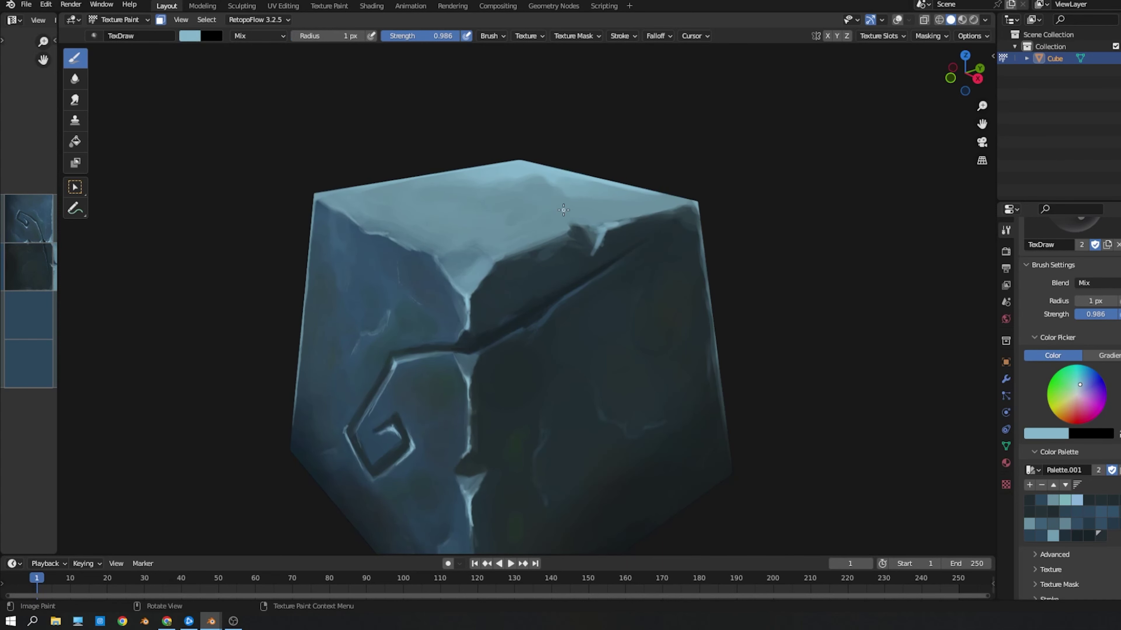
left_click_drag(523, 224, 533, 216)
left_click_drag(500, 260, 504, 258)
Step: Sample dark teal on a 7 px brush and paint over the top-edge notch
key("f")
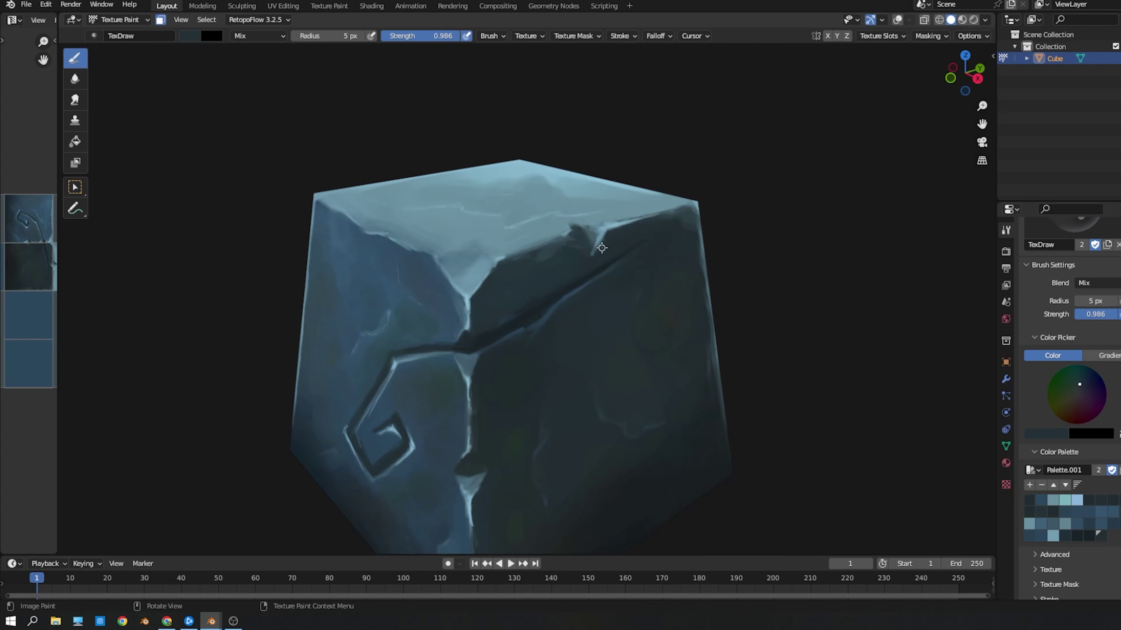
key("s")
key("s")
left_click_drag(575, 230, 594, 250)
key("s")
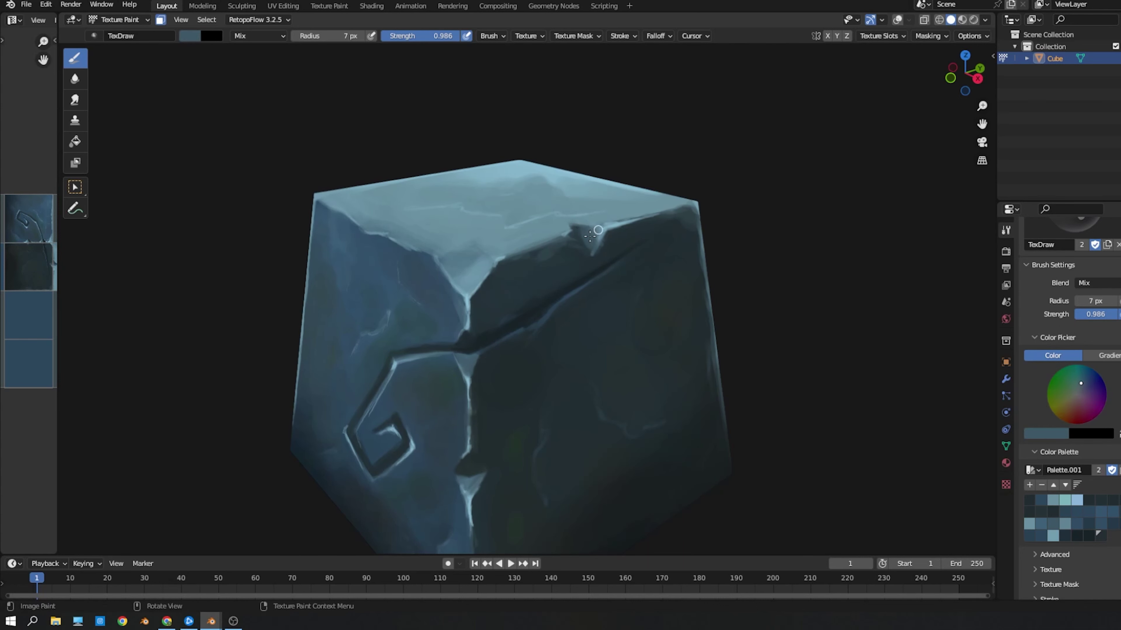
key("s")
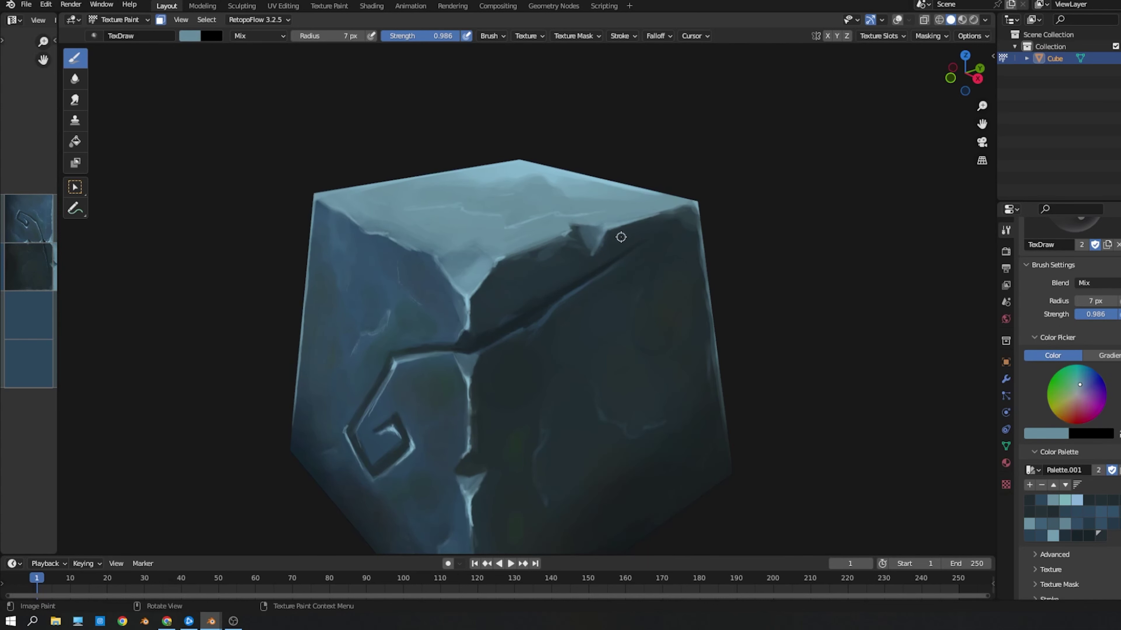
Step: Resample dark and light teals from the cube and set a 13 px brush
key("s")
left_click_drag(615, 243, 591, 251)
key("s")
key("s")
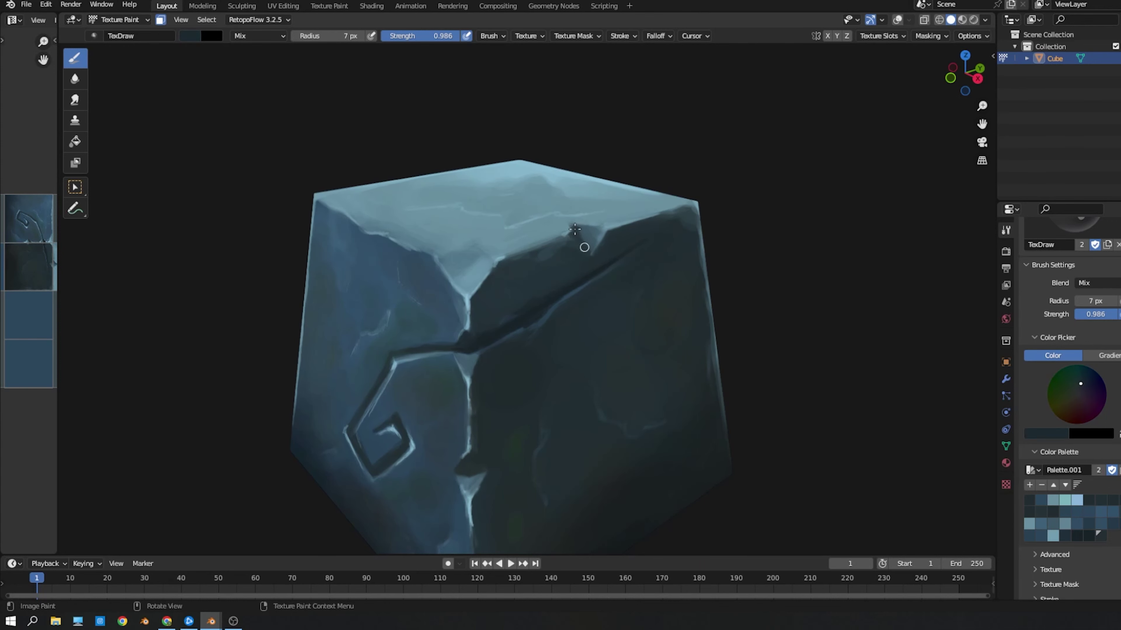
key("s")
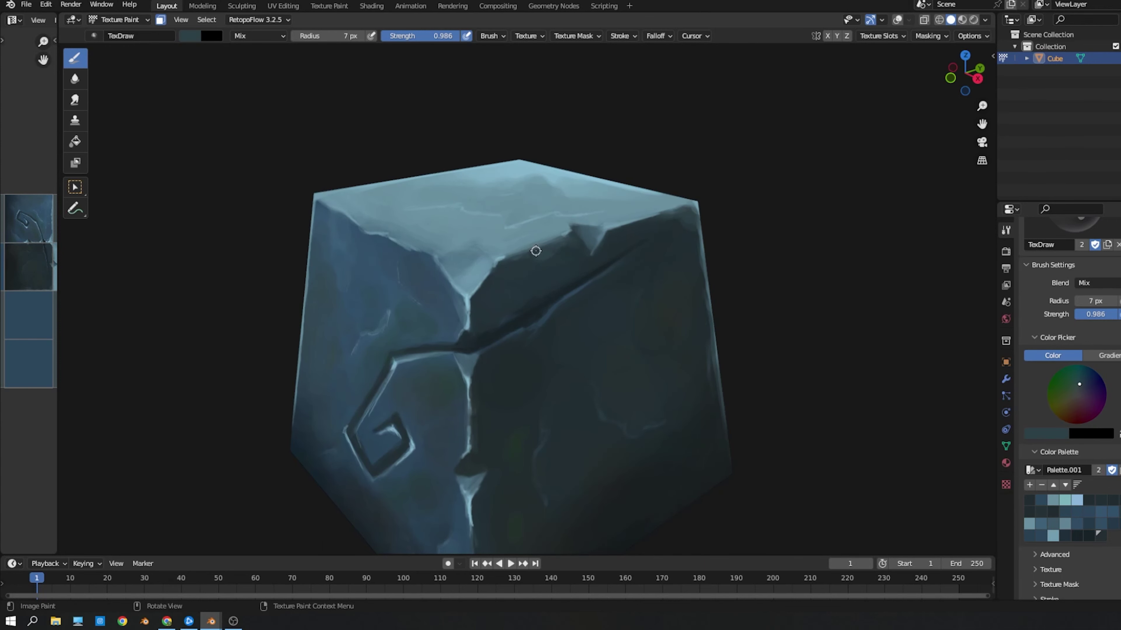
key("s")
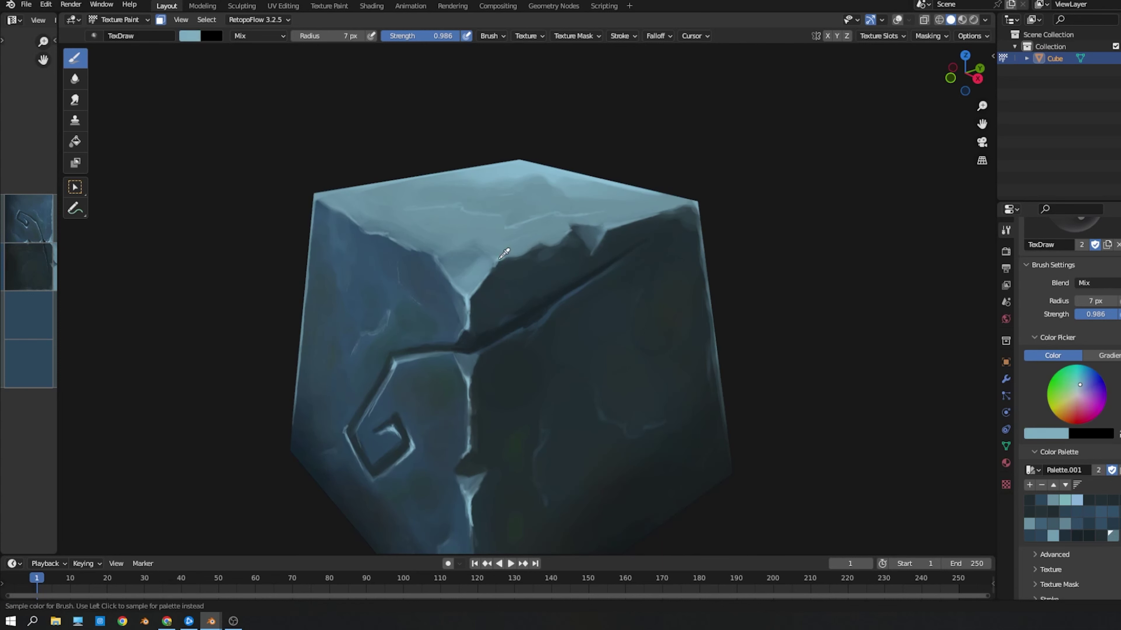
key("s")
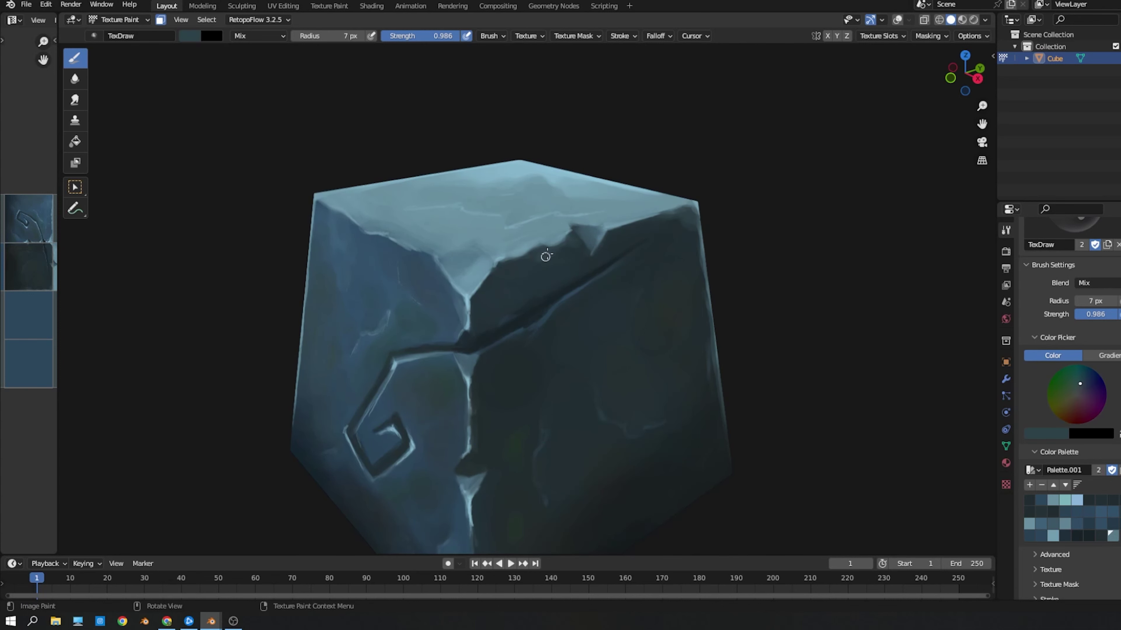
key("s")
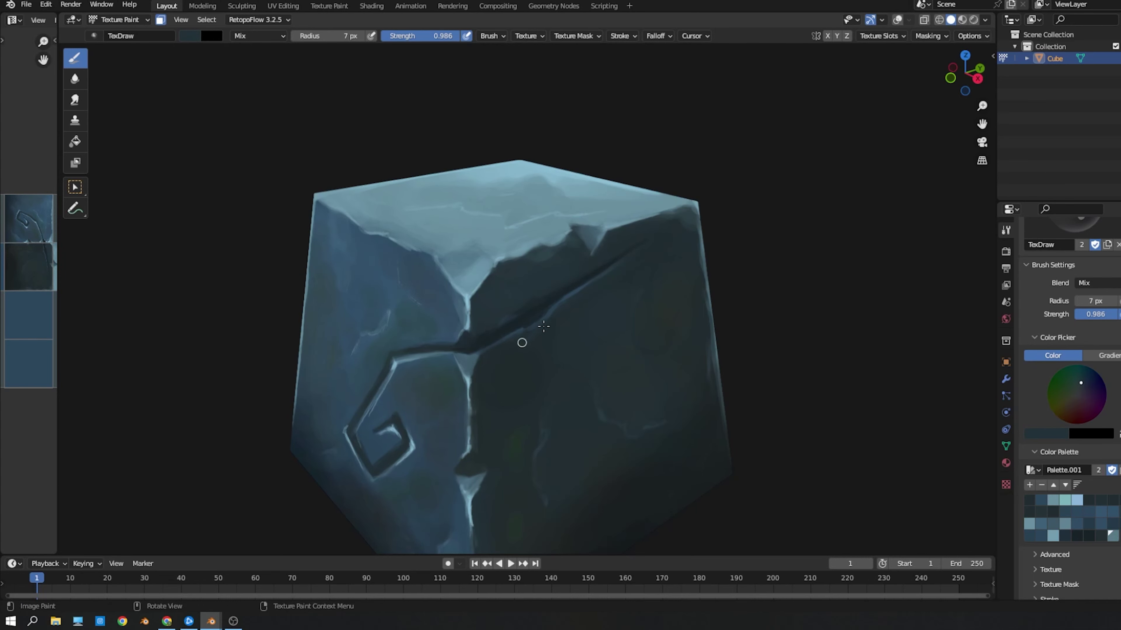
key("f")
left_click(552, 322)
Step: Sample a slightly different blue and resize the brush to 10 px
key("s")
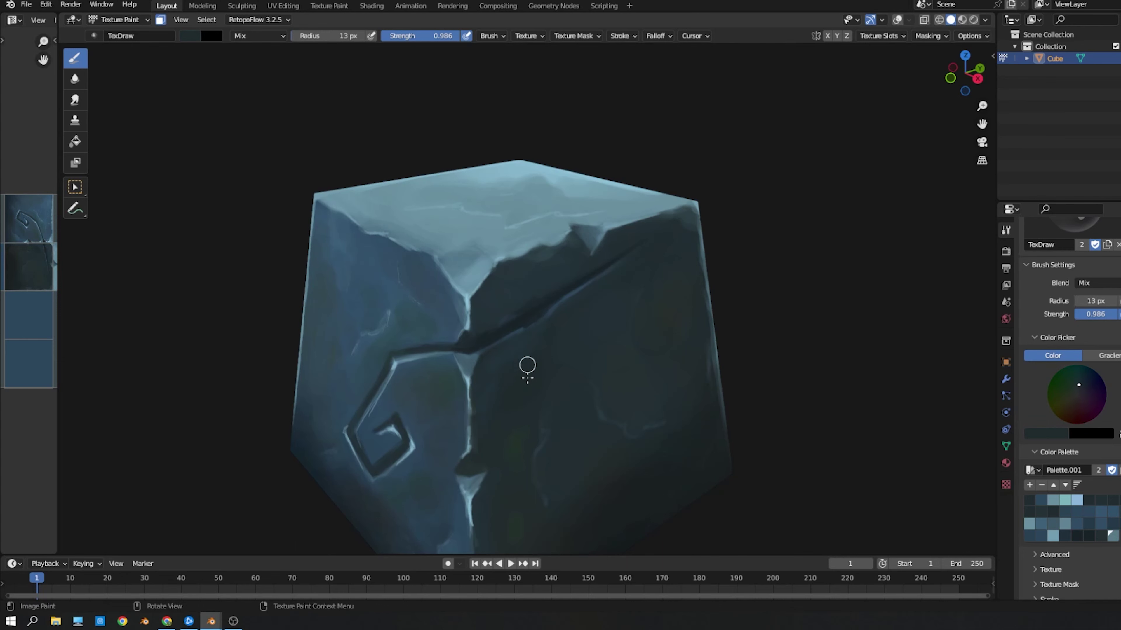
key("s")
key("s")
key("s")
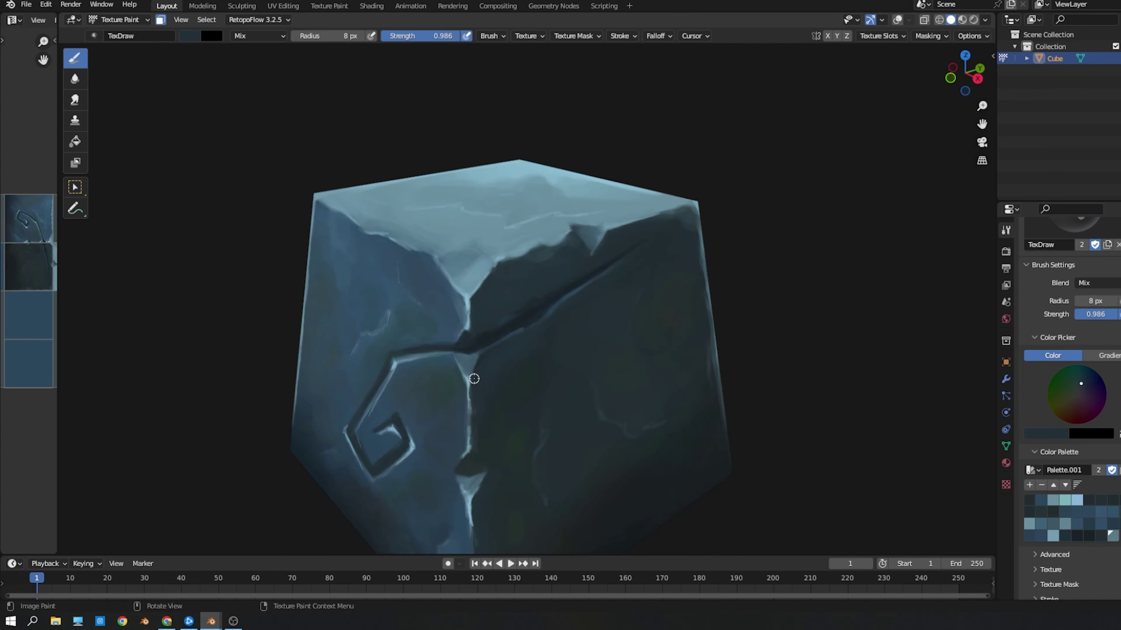
key("f")
key("s")
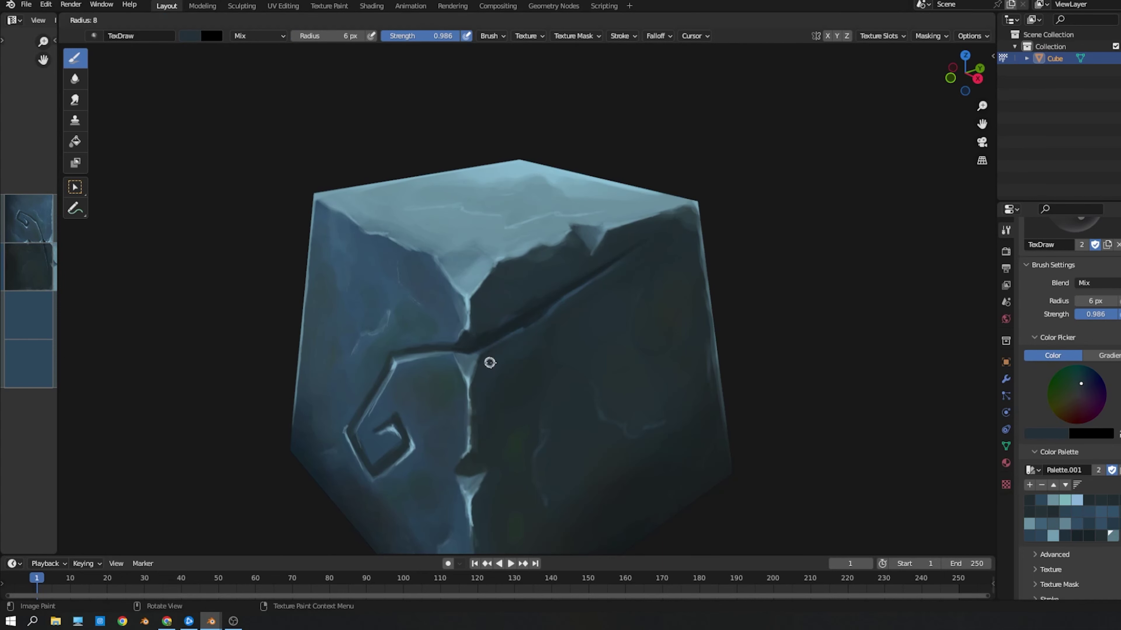
mouse_move(486, 366)
middle_mouse_down()
mouse_move(580, 431)
mouse_move(569, 351)
middle_mouse_up()
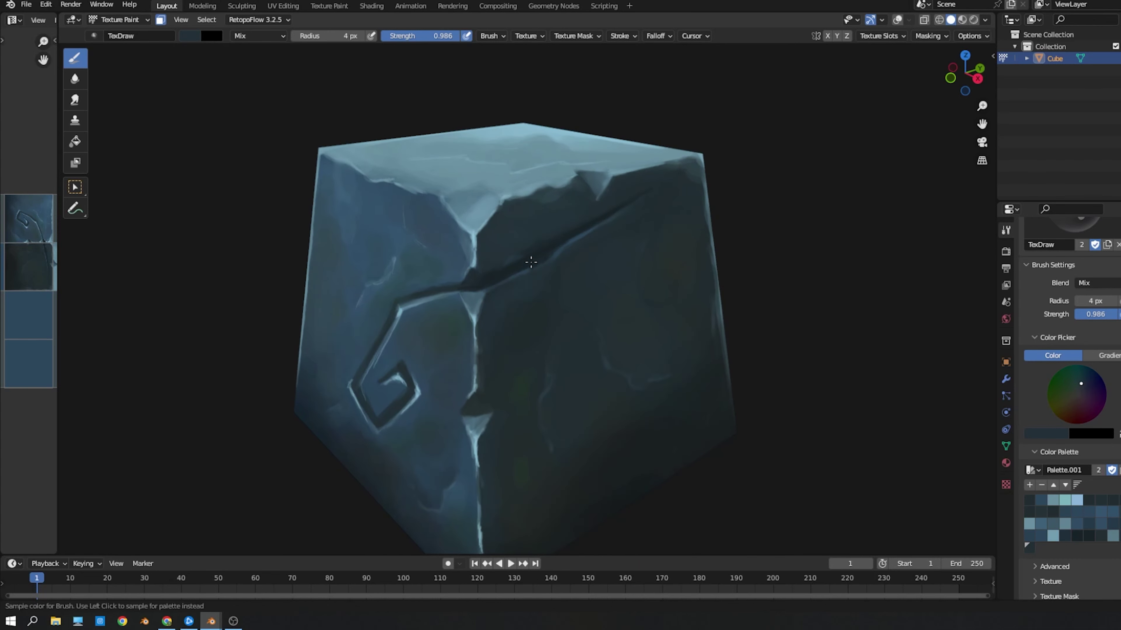
key("s")
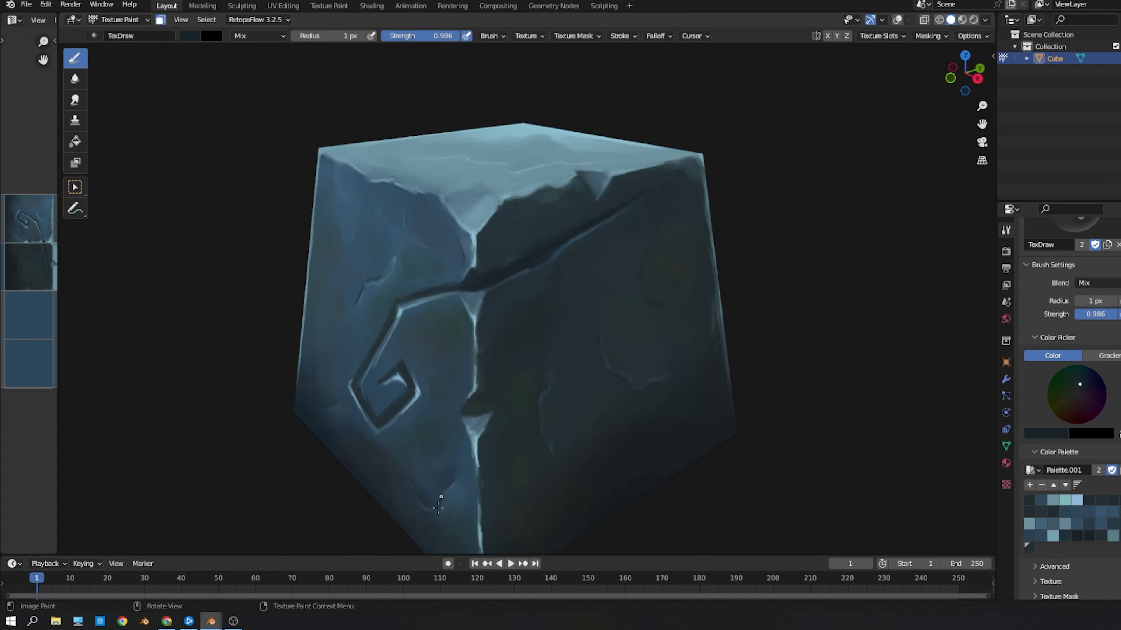
Step: Zoom in, sample a darker blue, and shrink the brush to 4 px
scroll(392, 404, "up", 2)
scroll(458, 375, "up", 2)
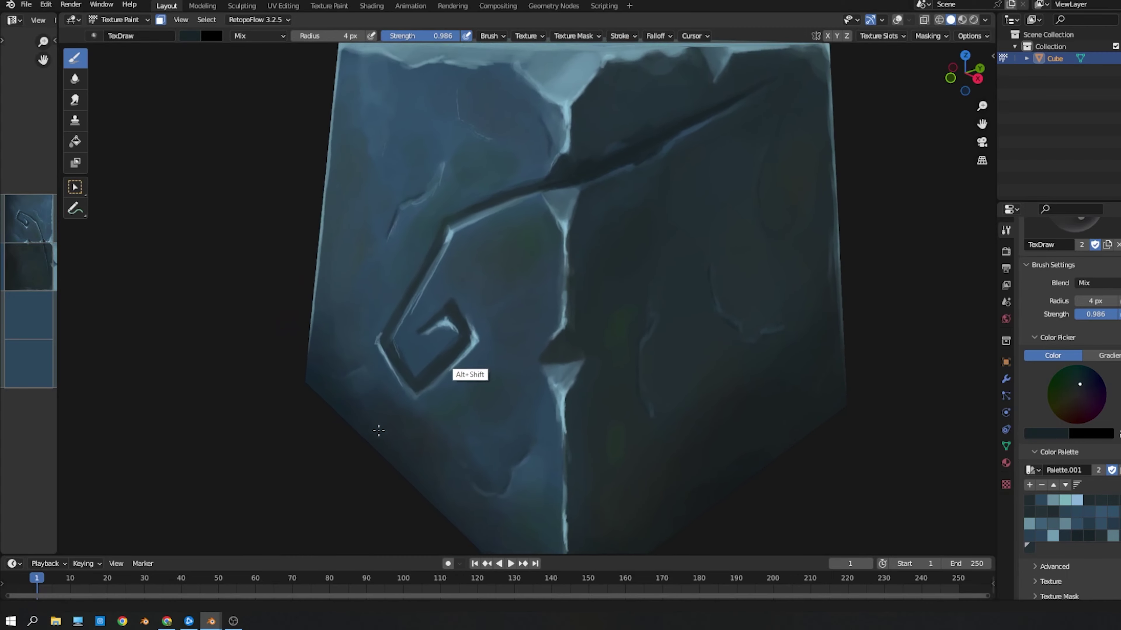
key("s")
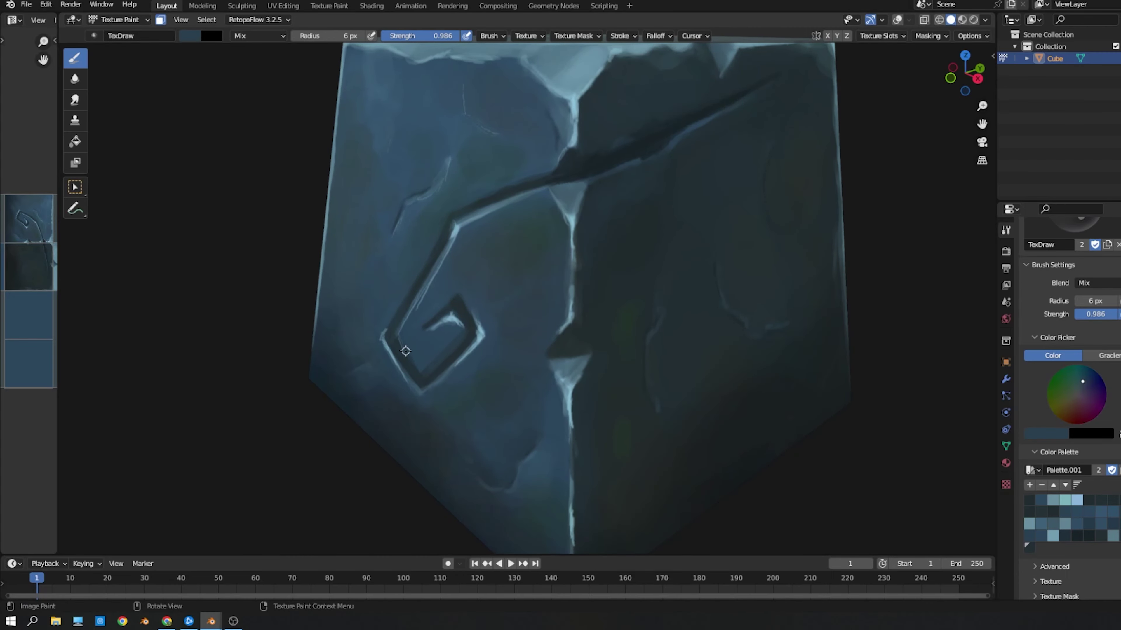
key("f")
key("s")
key("f")
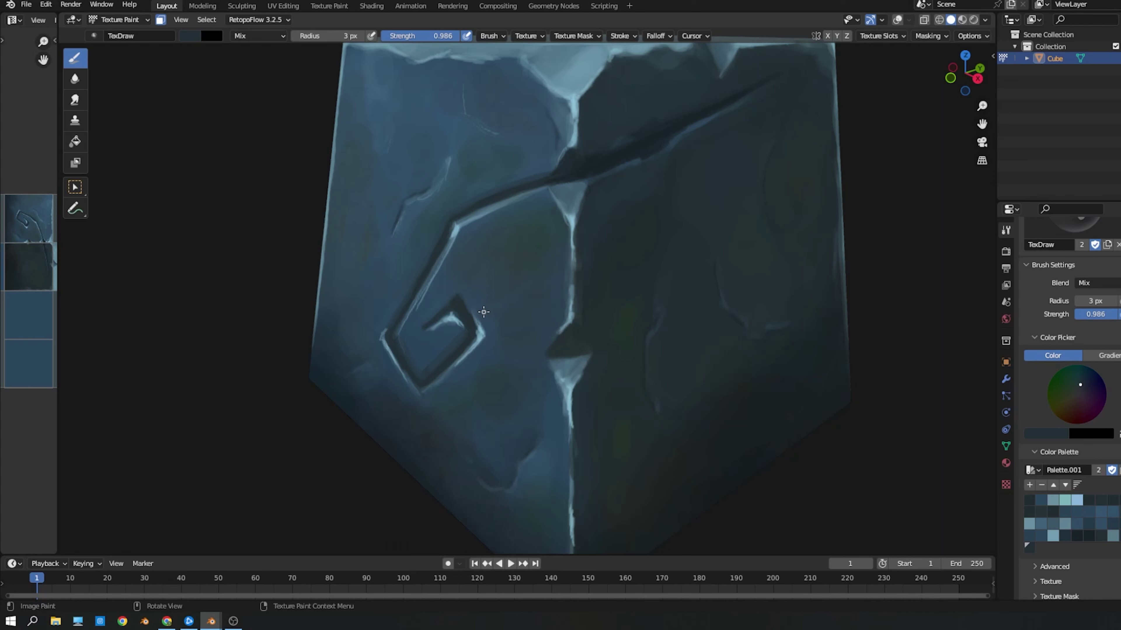
Step: Paint a thin dark crack below the spiral's lower tip, then sample stone surface blues
middle_click_drag(538, 415, 525, 380, "shift")
key("s")
left_click(433, 322)
left_click_drag(427, 344, 439, 376)
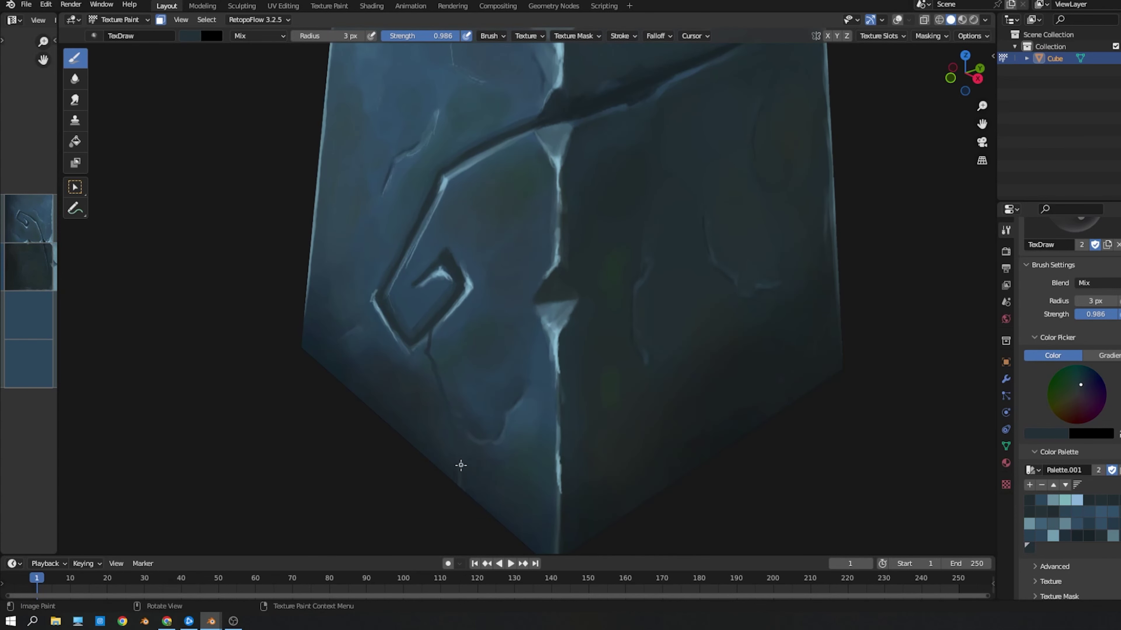
key("s")
left_click(455, 484)
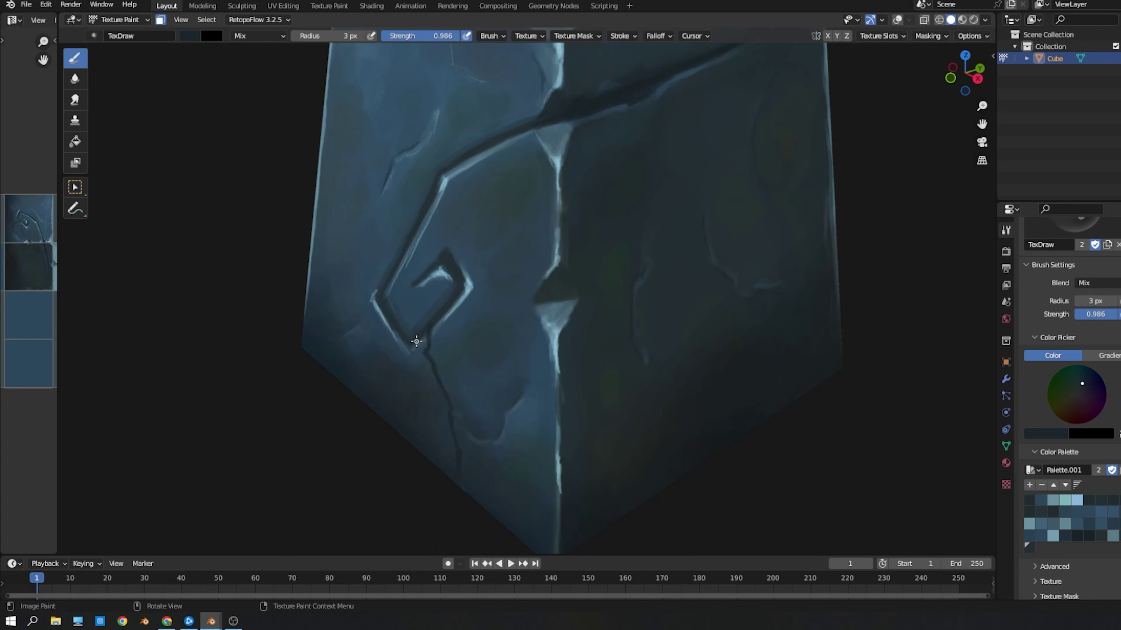
key("s")
key("s")
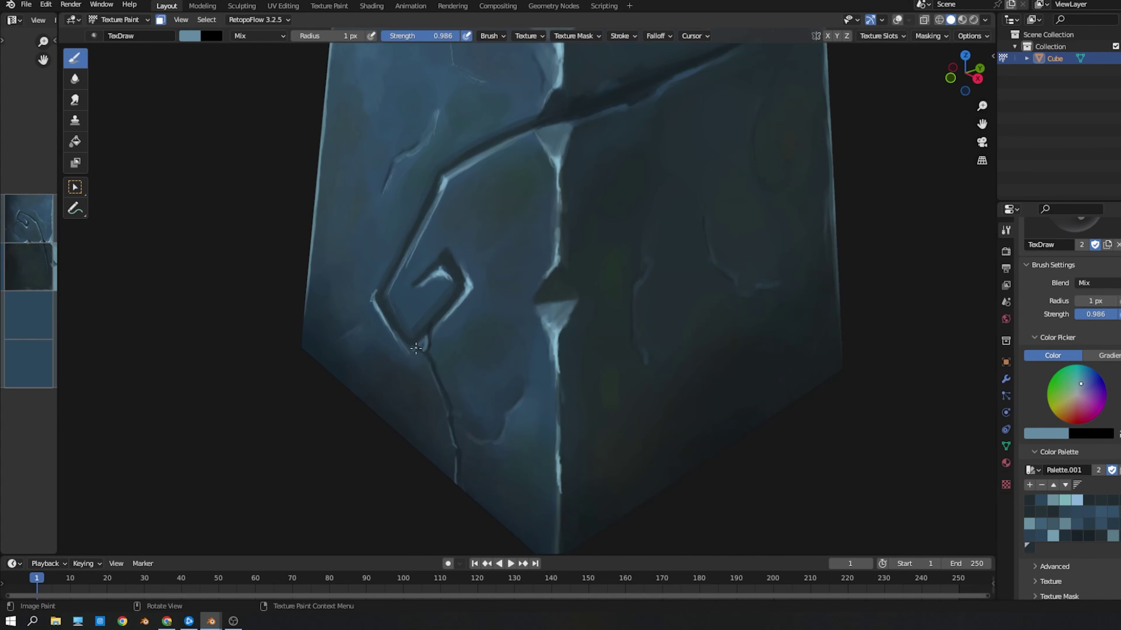
Step: Sample dark and light blues on a 1-3 px brush to highlight the crack edges
mouse_move(416, 348)
middle_mouse_down("ctrl")
mouse_move(475, 388)
mouse_move(545, 371)
mouse_move(522, 410)
mouse_move(506, 348)
mouse_move(456, 388)
middle_mouse_up("ctrl")
key("s")
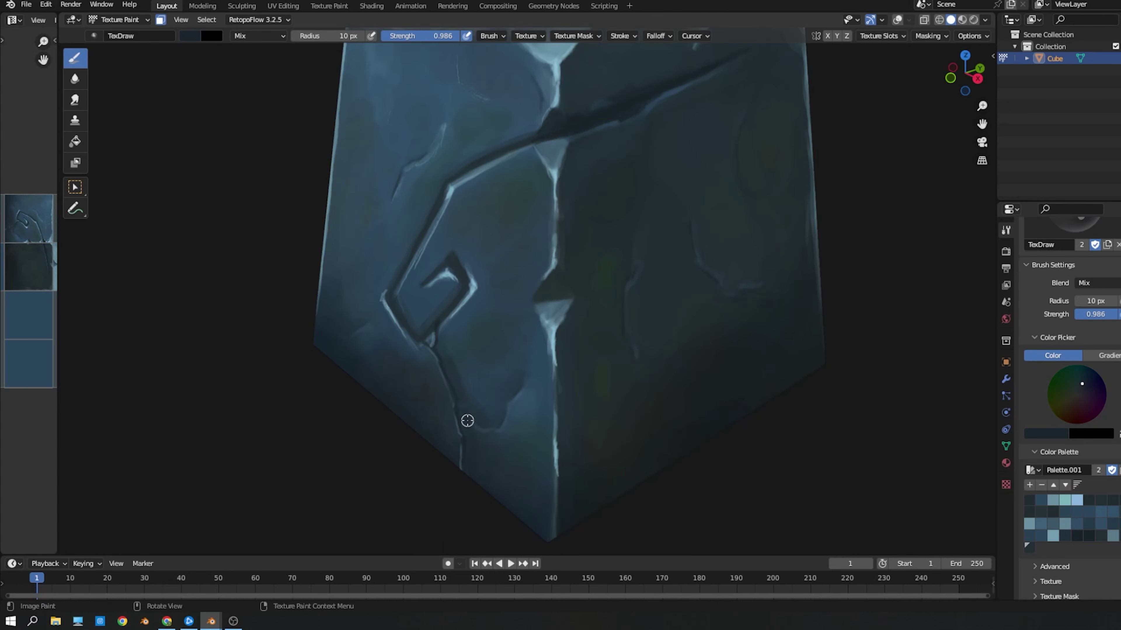
key("bracketleft")
key("bracketleft")
key("bracketleft")
key("bracketleft")
key("s")
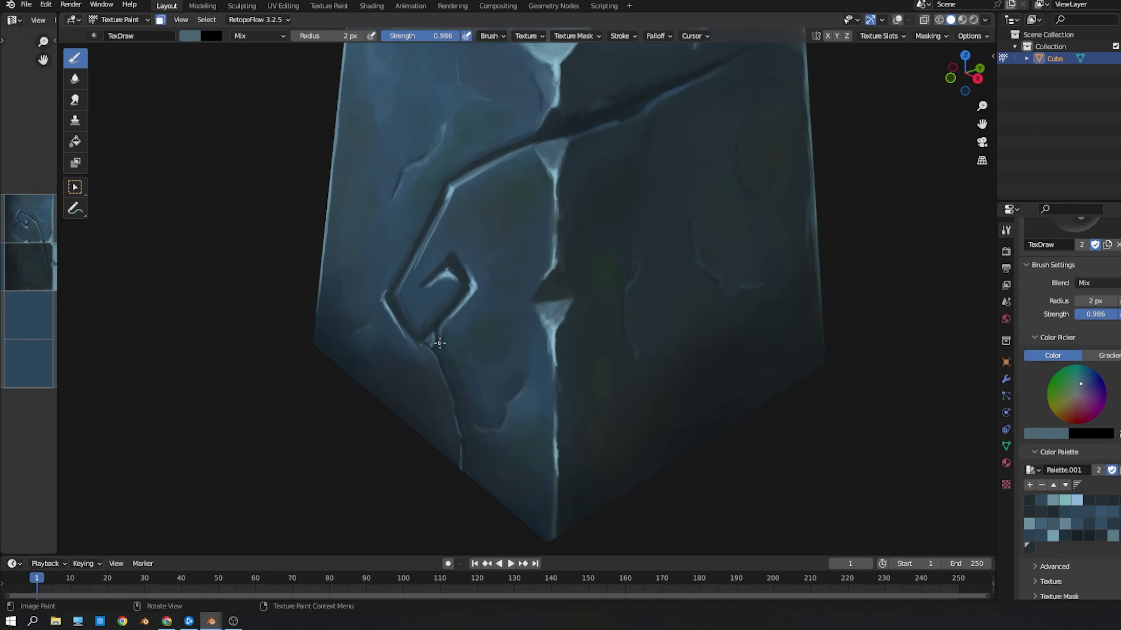
key("s")
key("bracketleft")
key("s")
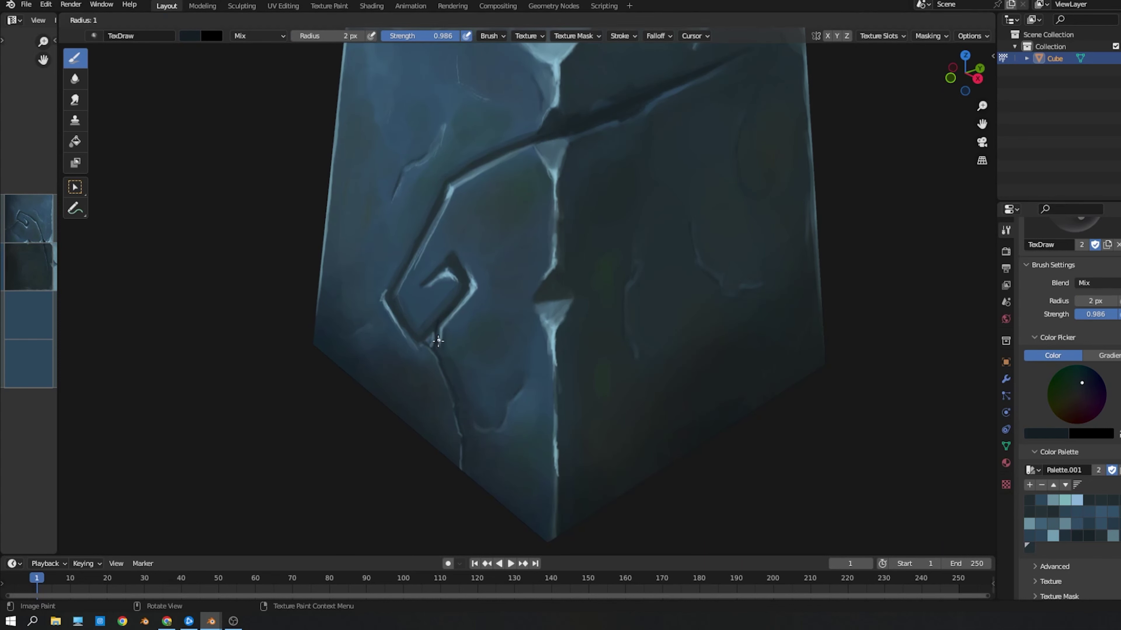
key("bracketright")
key("bracketright")
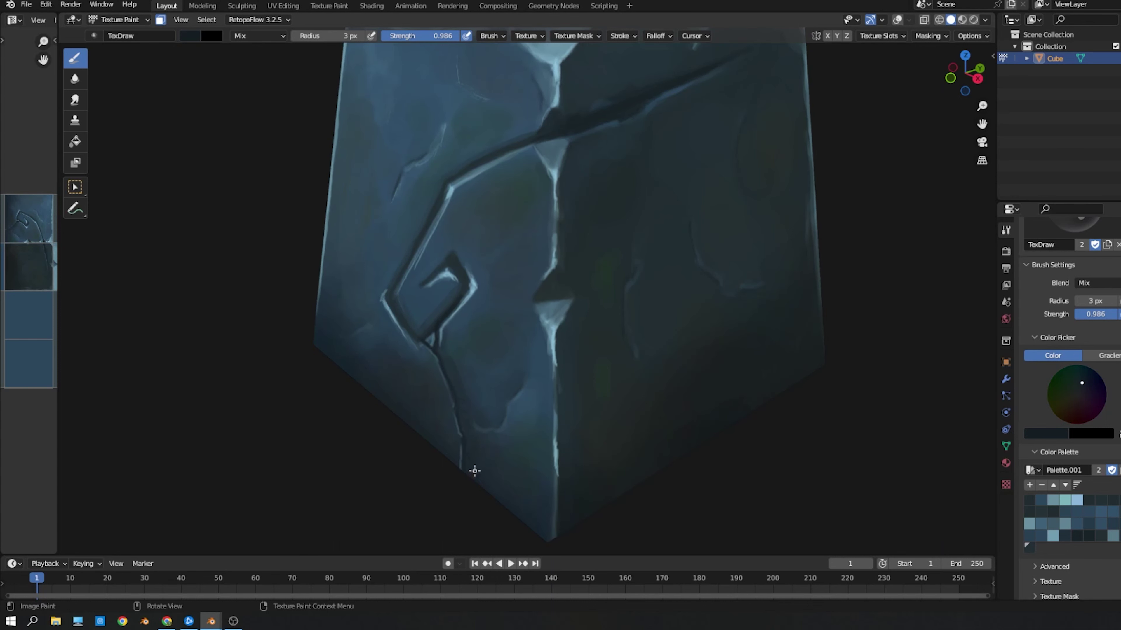
key("s")
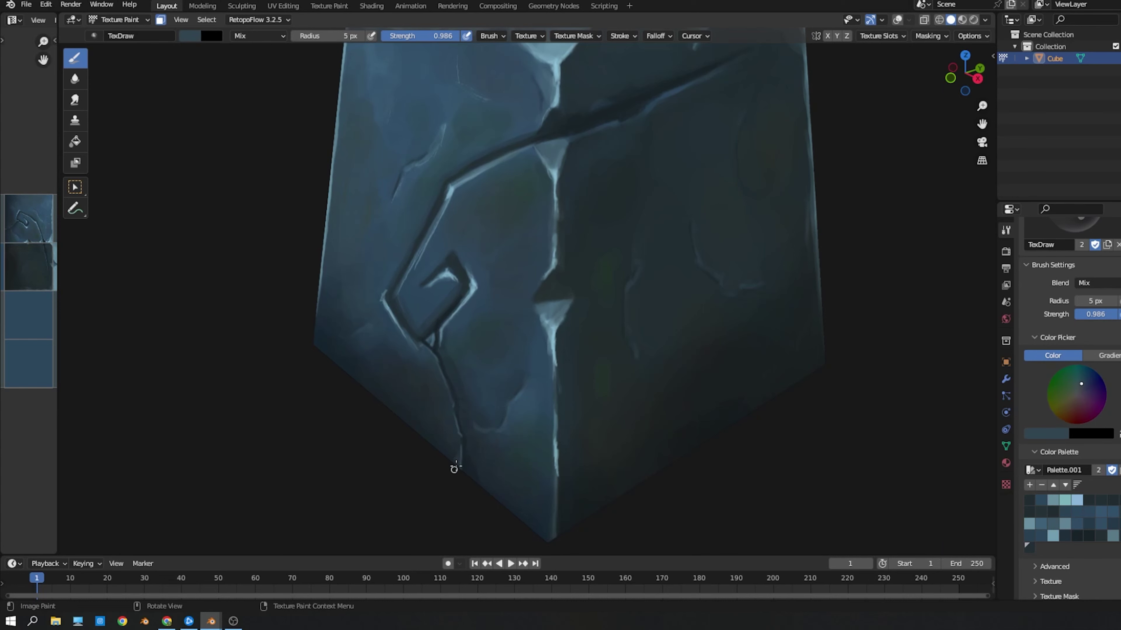
Step: Zoom out to the full cube and save the texture as rock.png
scroll(505, 348, "down", 4)
scroll(475, 415, "down", 2)
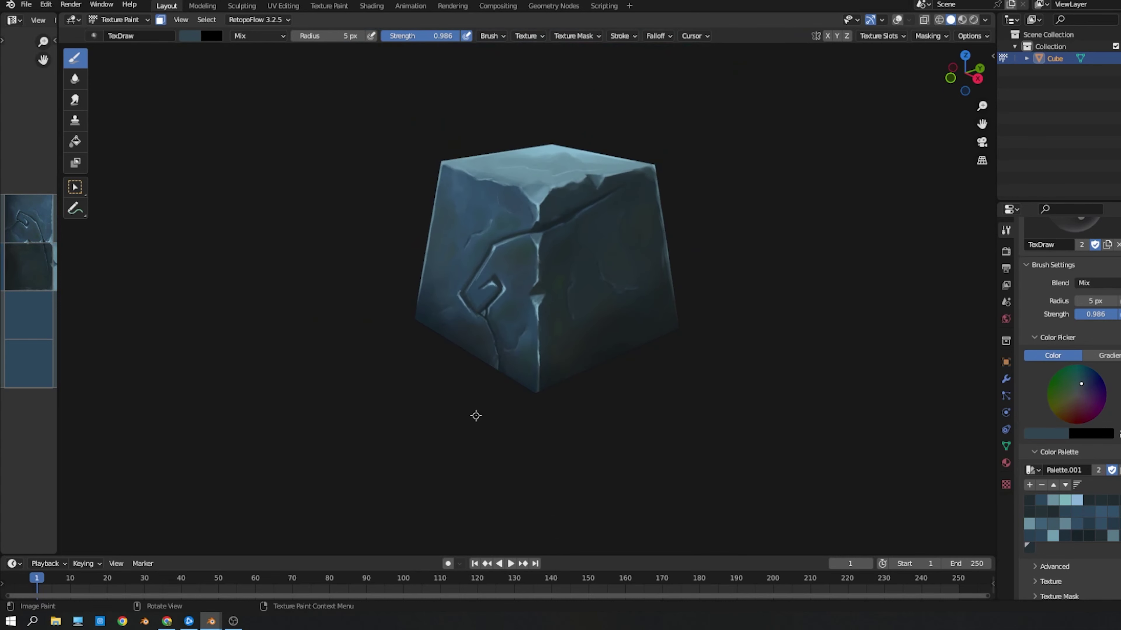
scroll(475, 416, "down", 2)
middle_click_drag(730, 342, 725, 366)
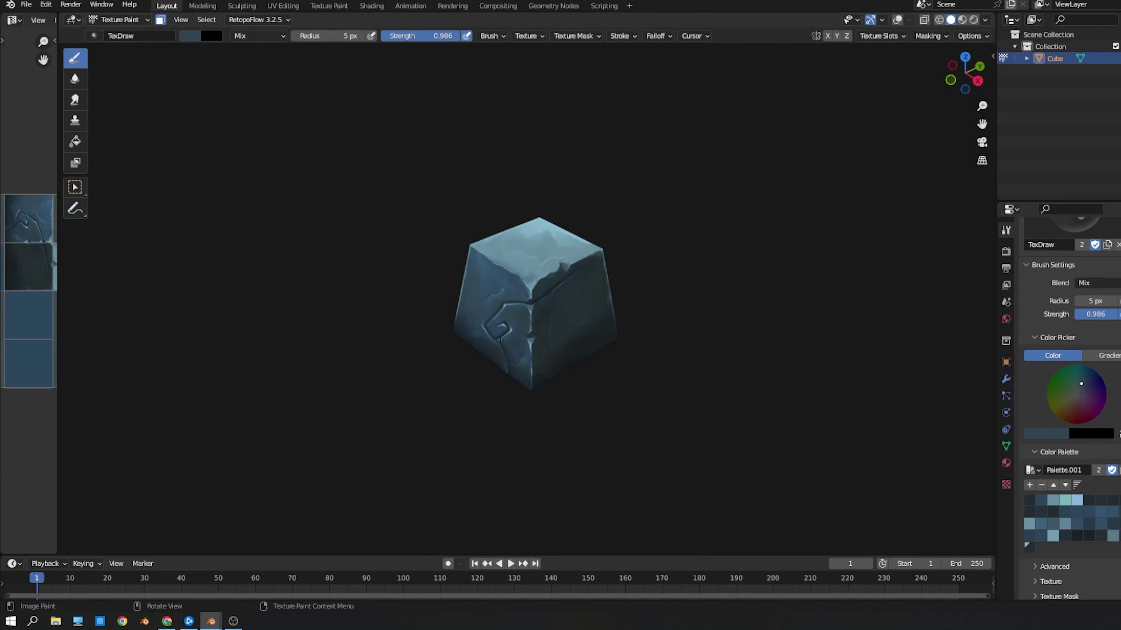
key("ctrl+s")
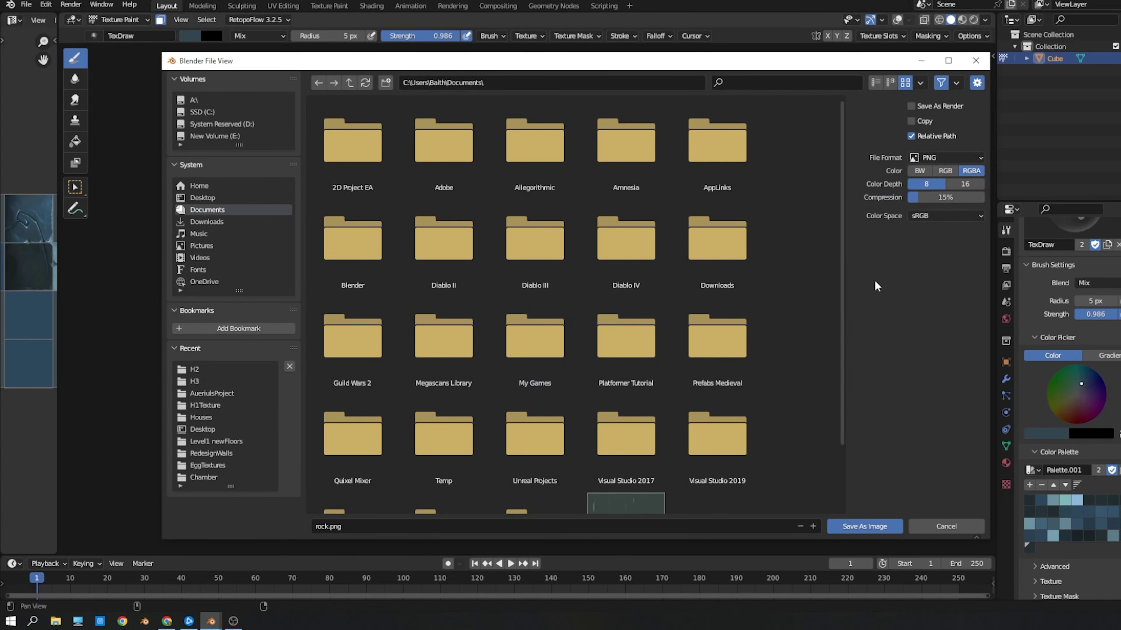
key("Escape")
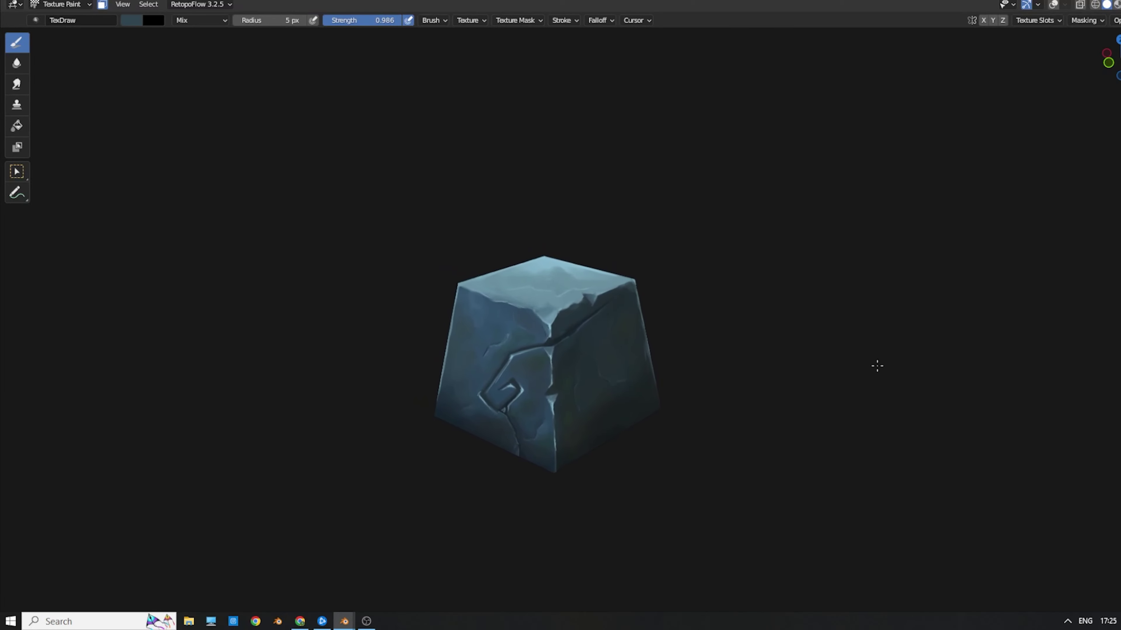
mouse_move(863, 378)
middle_mouse_down()
mouse_move(785, 370)
mouse_move(1023, 351)
mouse_move(795, 373)
mouse_move(863, 388)
mouse_move(873, 330)
middle_mouse_up()
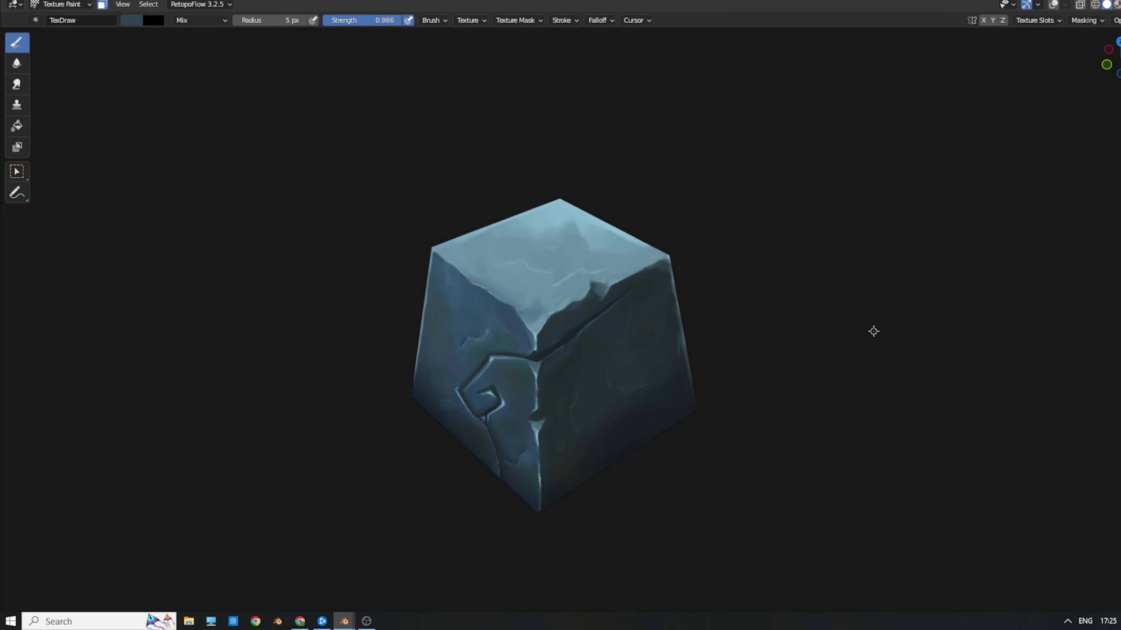